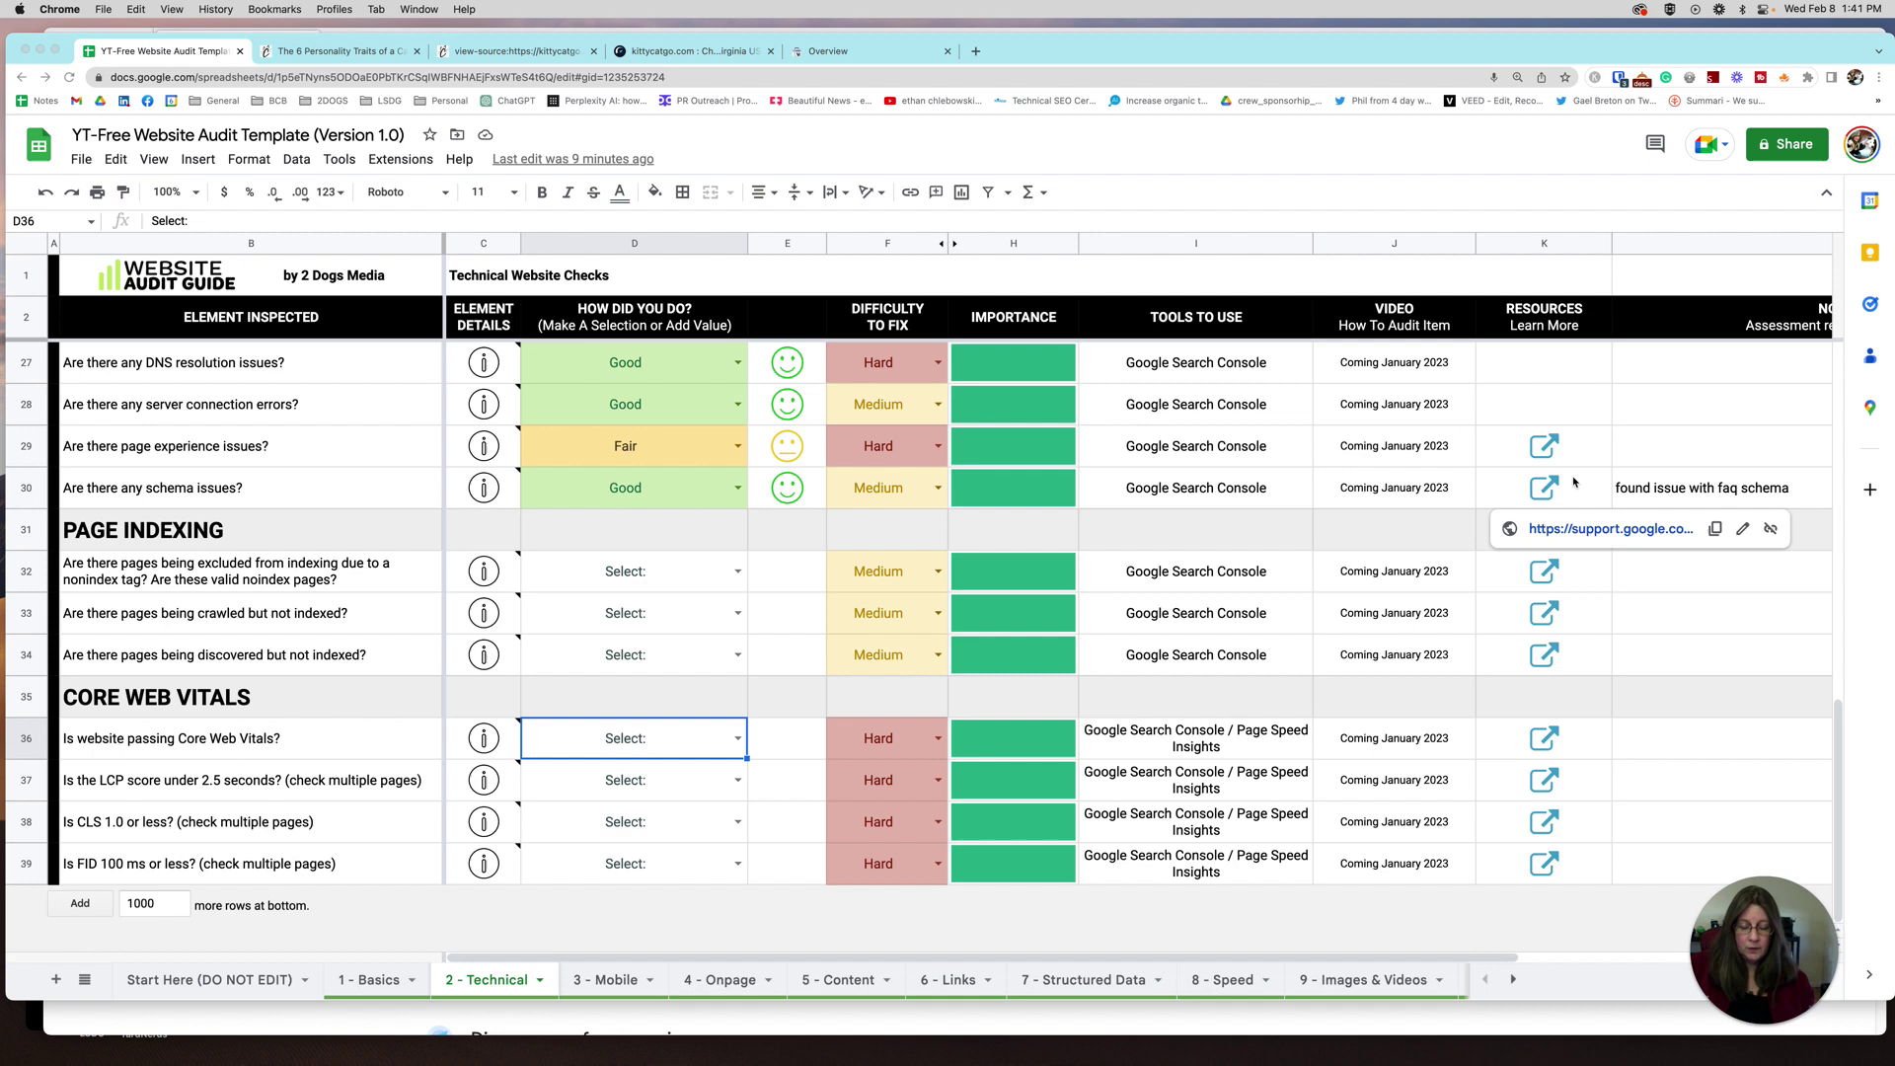
- Look at the kittycatgo cat personality article, then return to the audit spreadsheet
{"action": "left_click", "coordinate": [331, 52]}
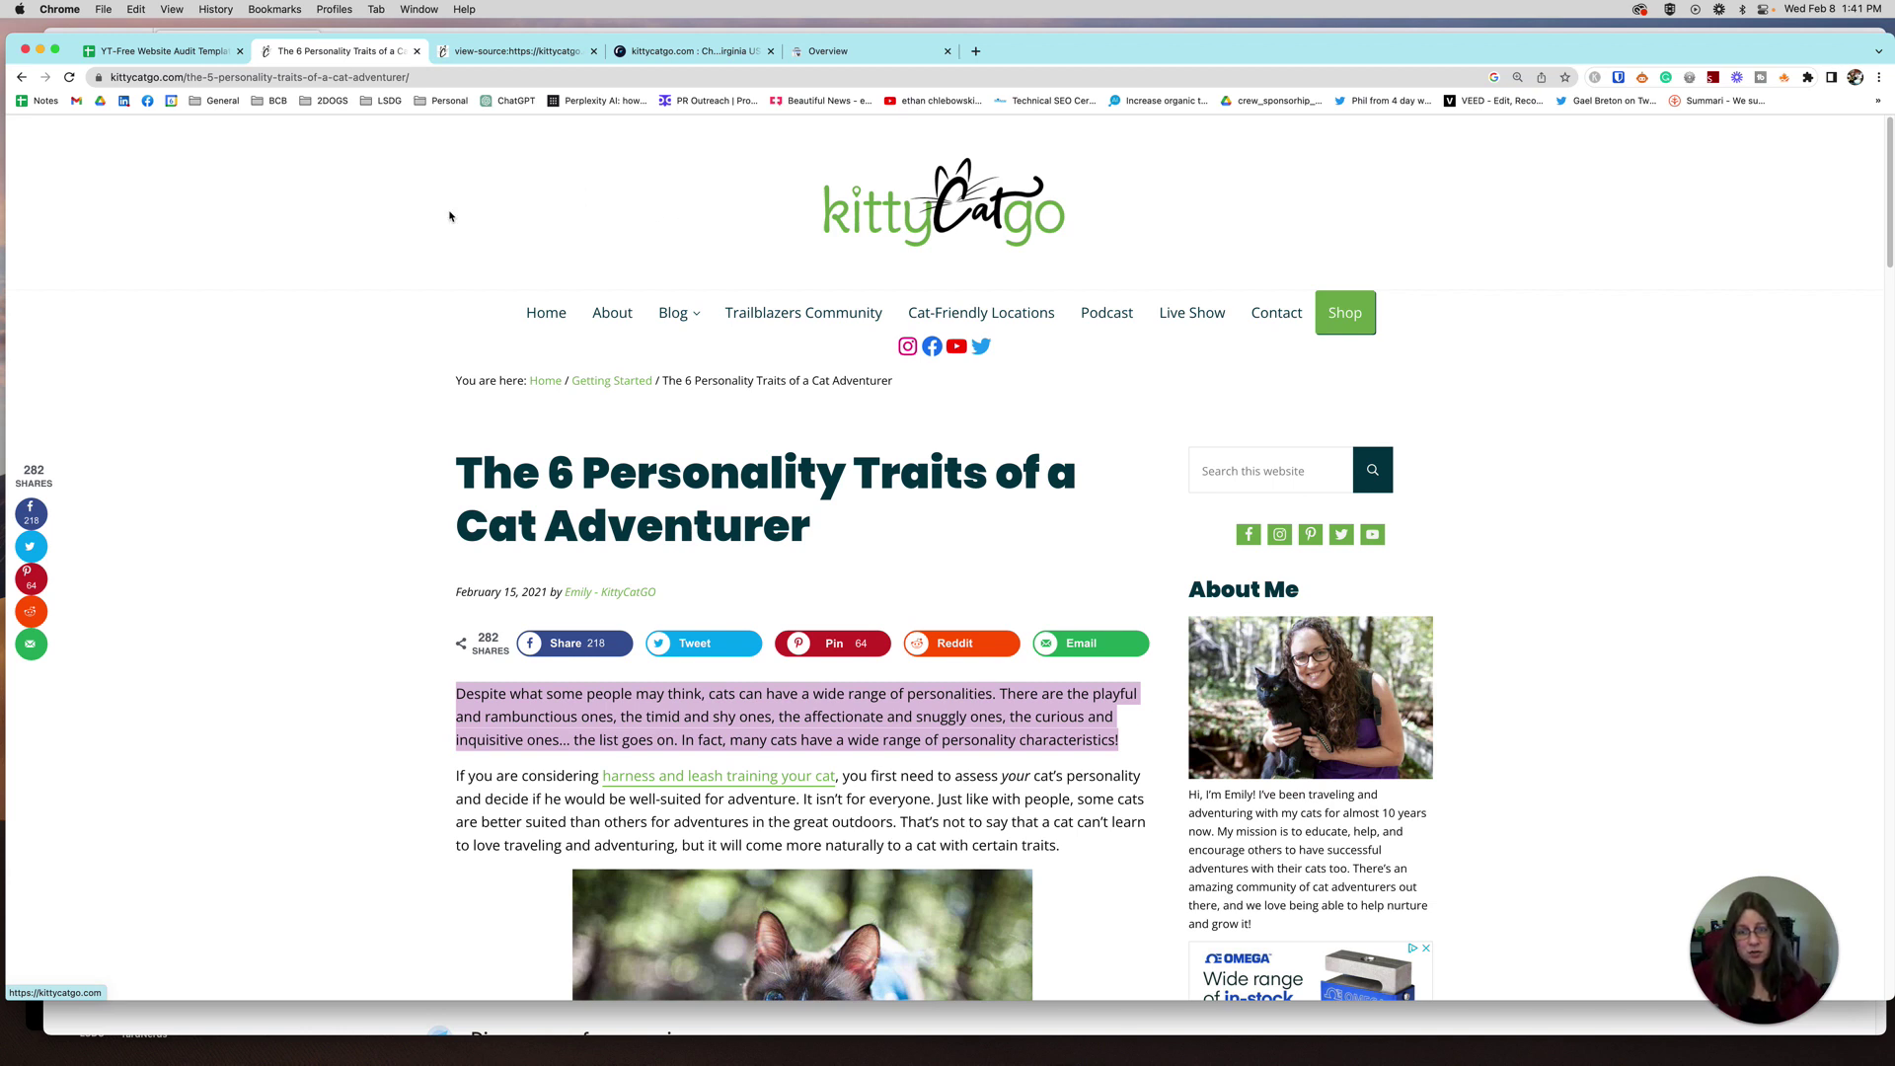
{"action": "left_click", "coordinate": [161, 51]}
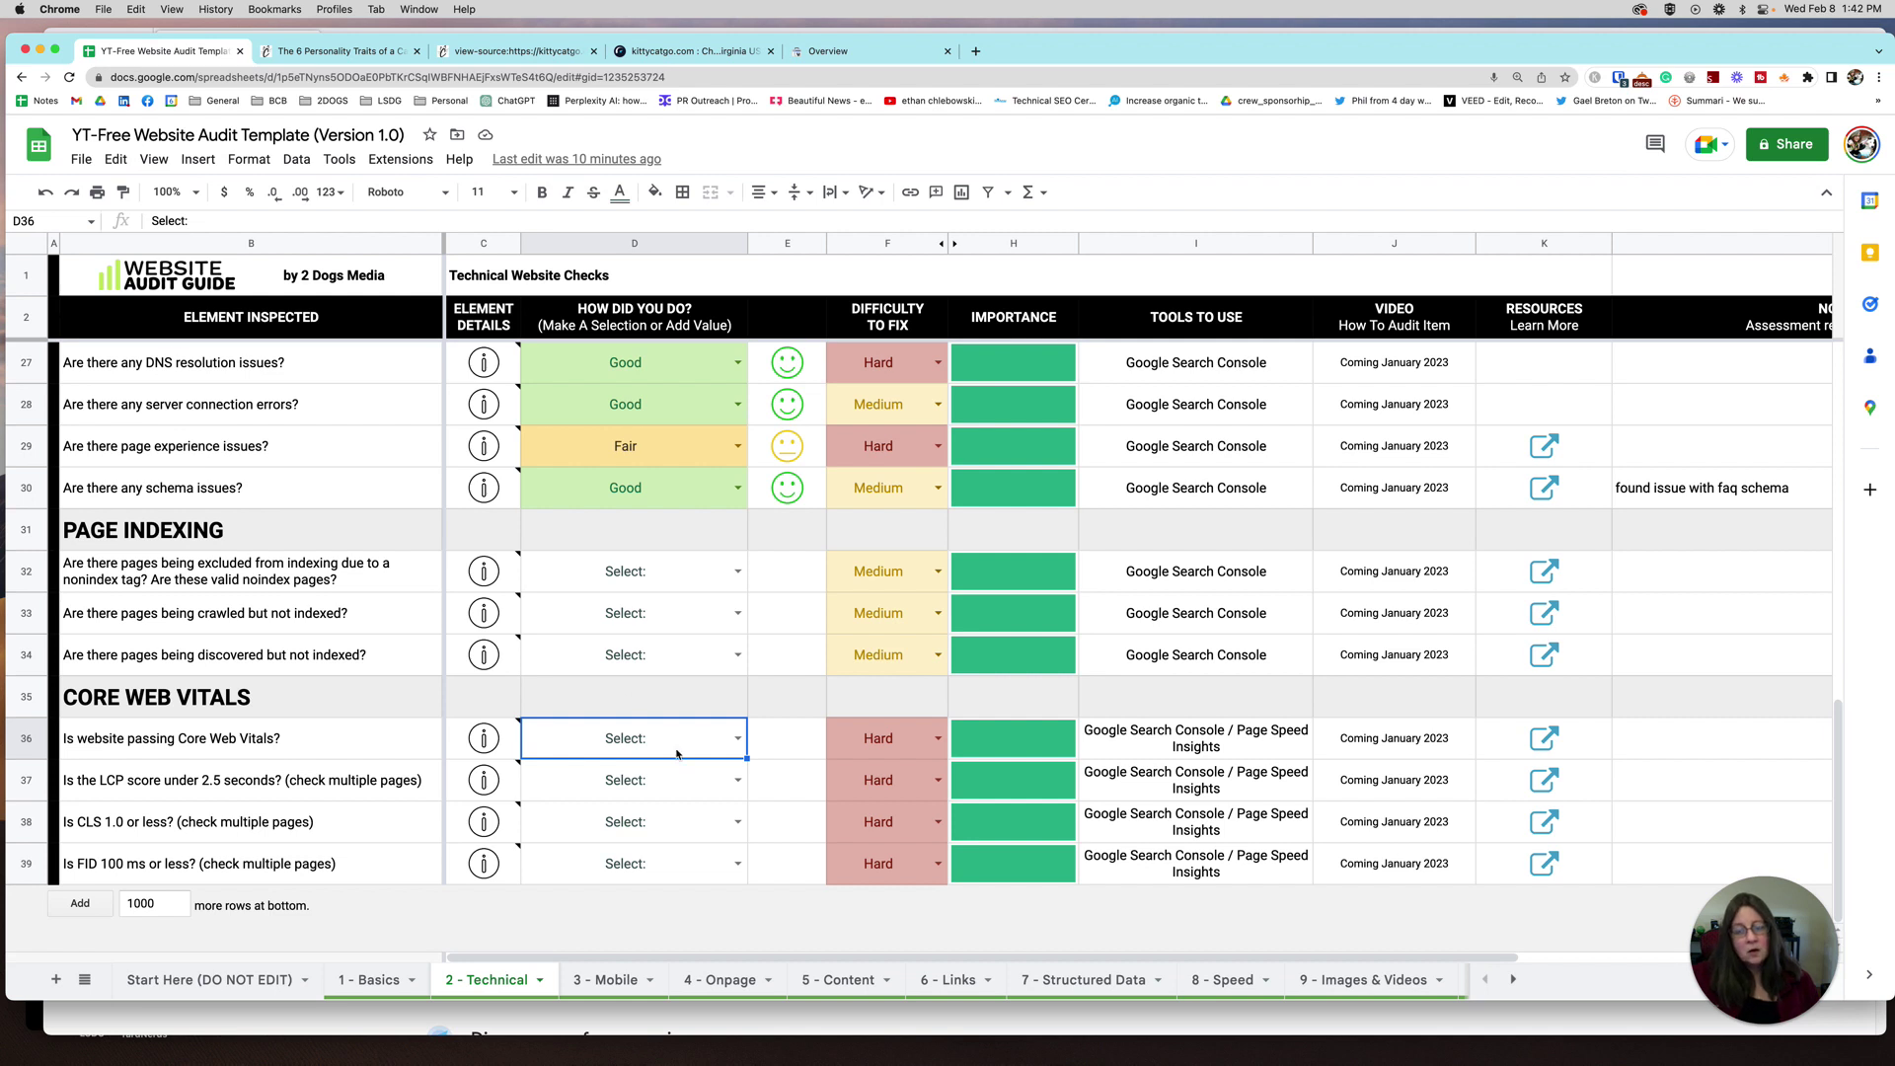
{"action": "scroll", "coordinate": [677, 753], "scroll_direction": "right", "scroll_amount": 1}
{"action": "scroll", "coordinate": [721, 779], "scroll_direction": "left", "scroll_amount": 1}
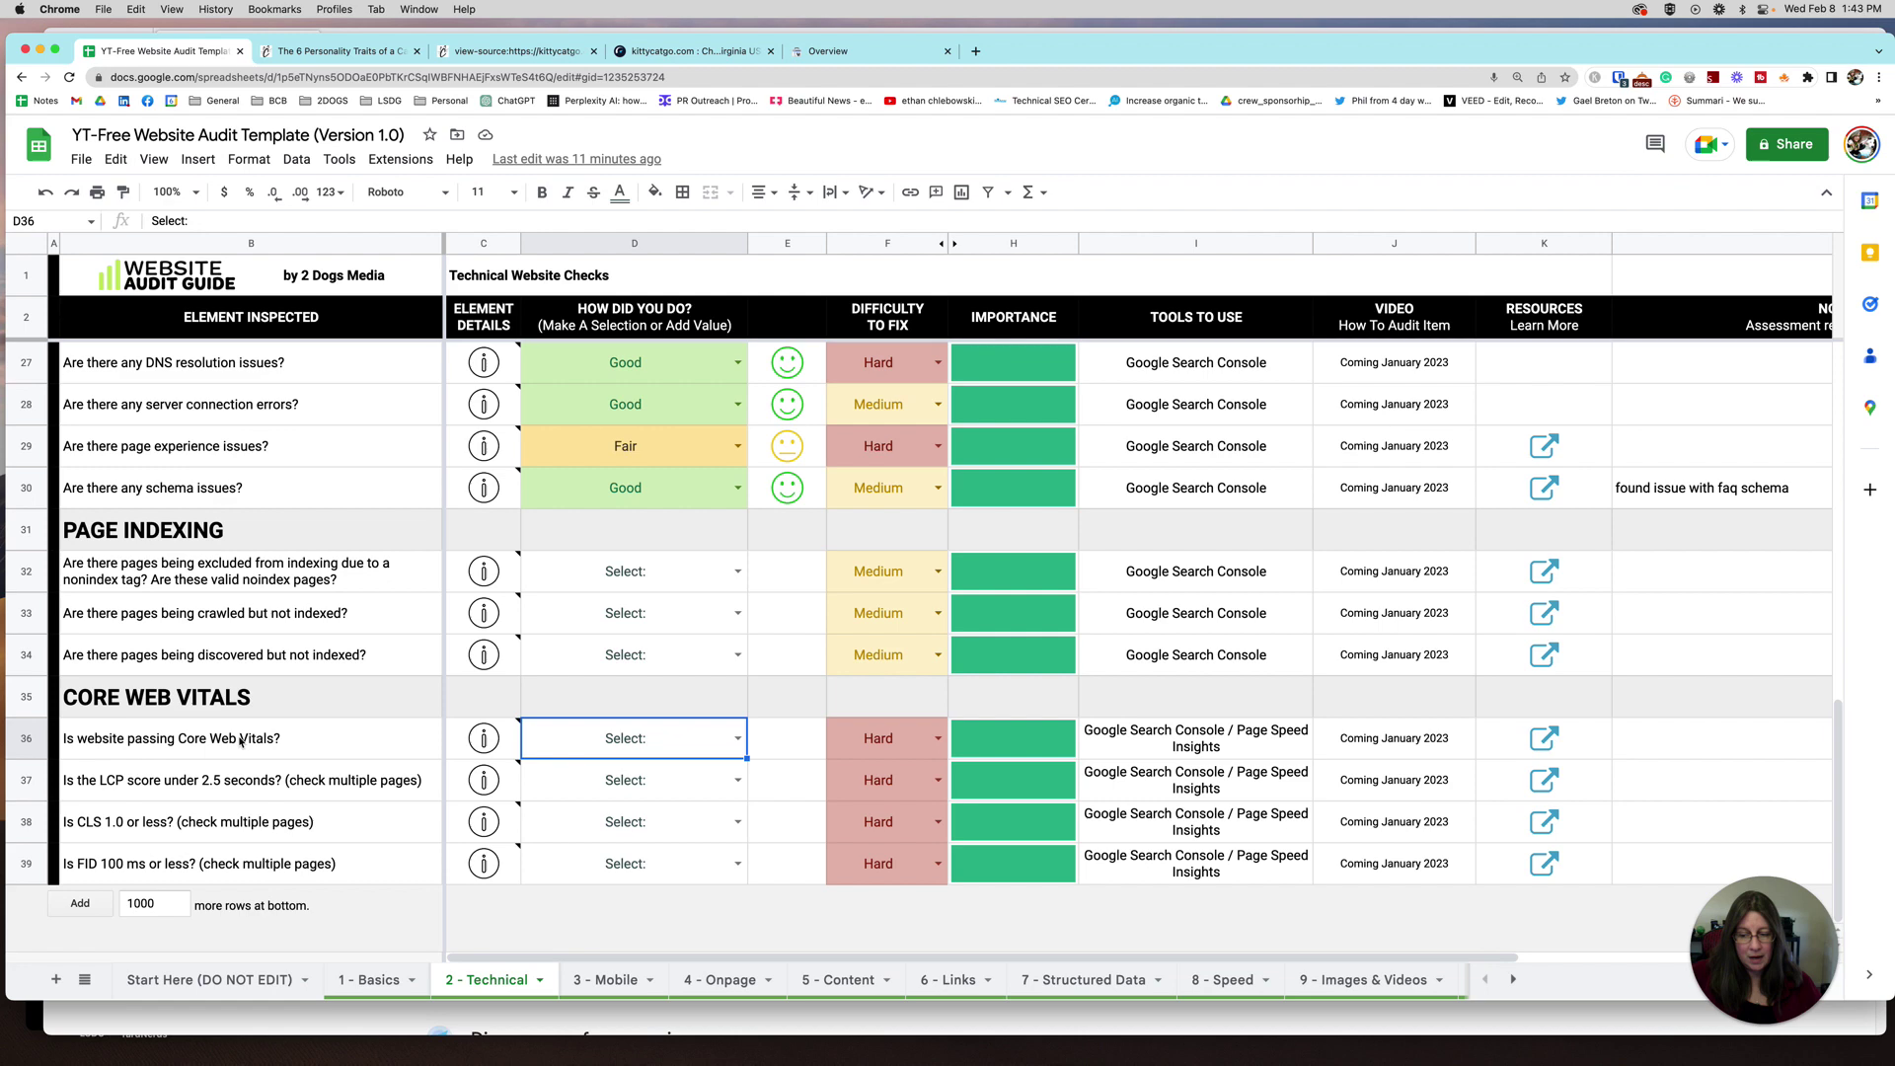
- Highlight the skilled-trades page's Core Web Vitals Assessment: Passed, check mobile results, then return to the spreadsheet
{"action": "left_click", "coordinate": [281, 1023]}
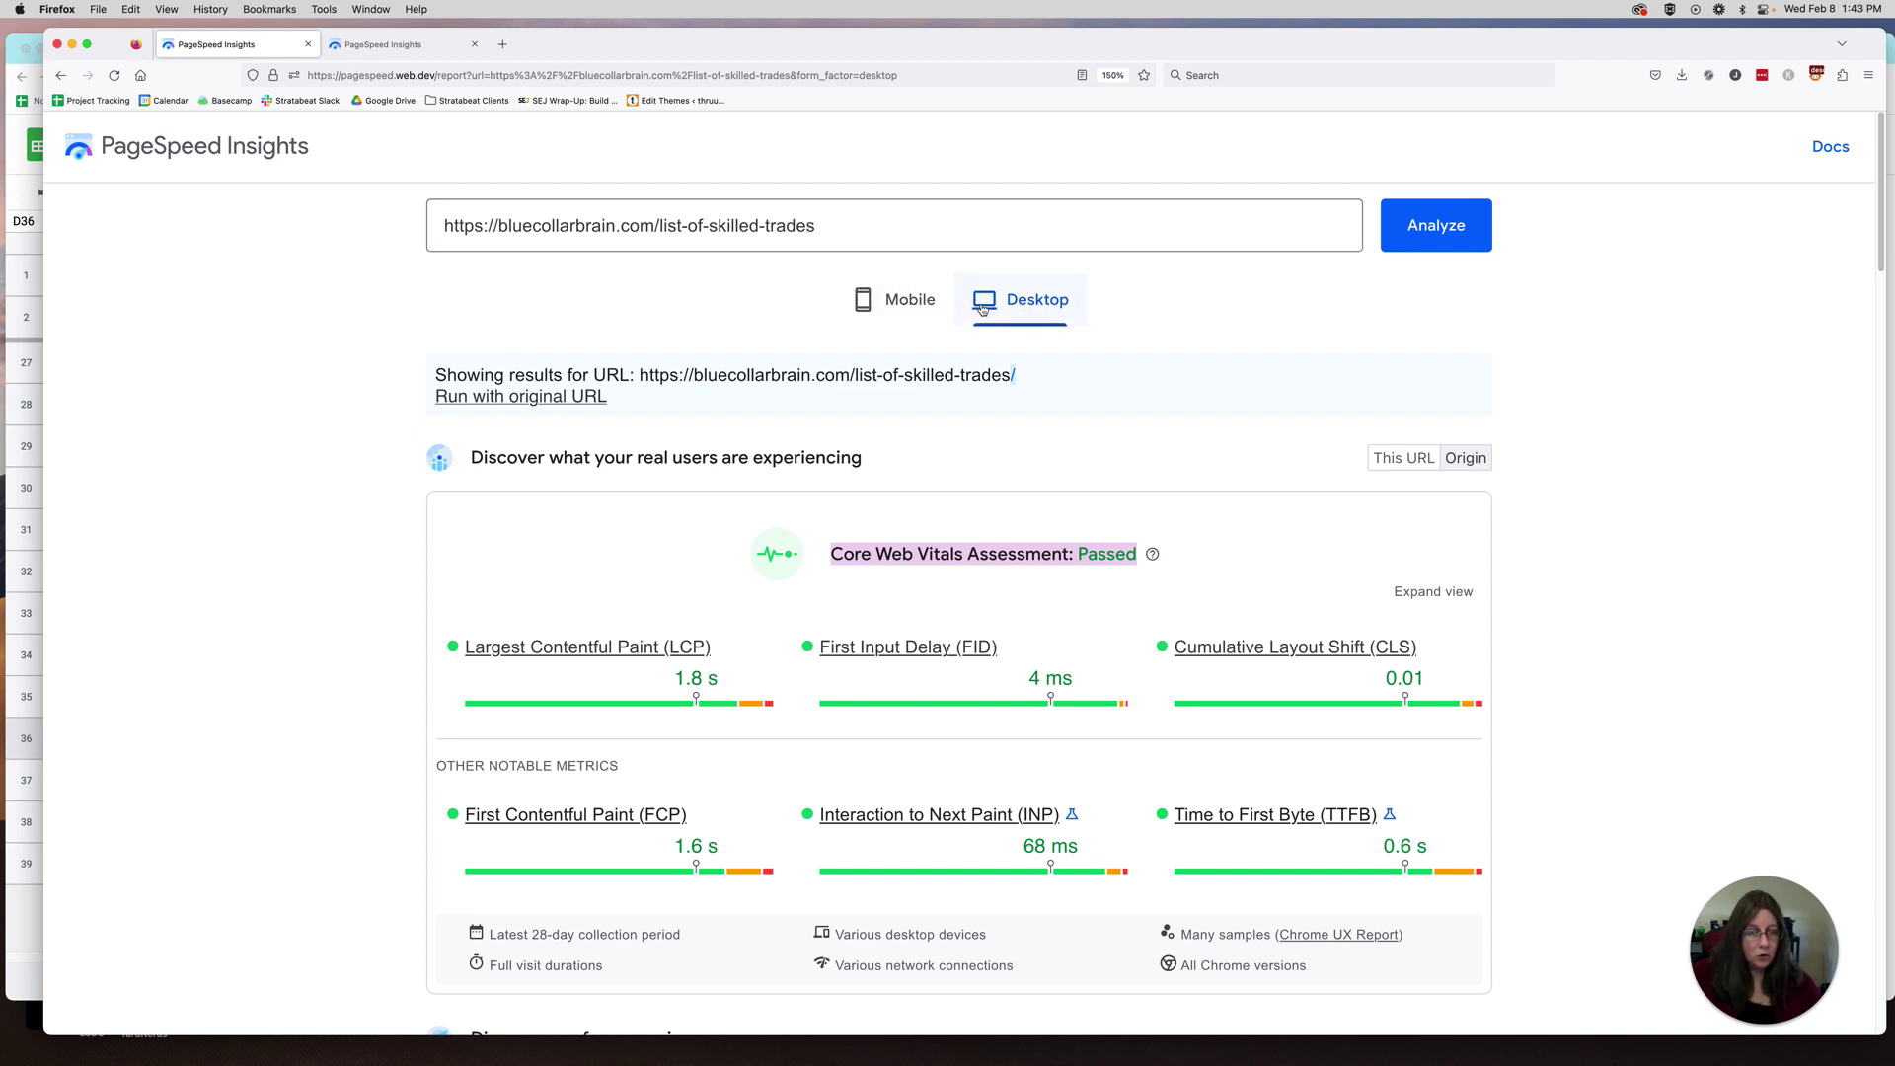
{"action": "left_click", "coordinate": [965, 555]}
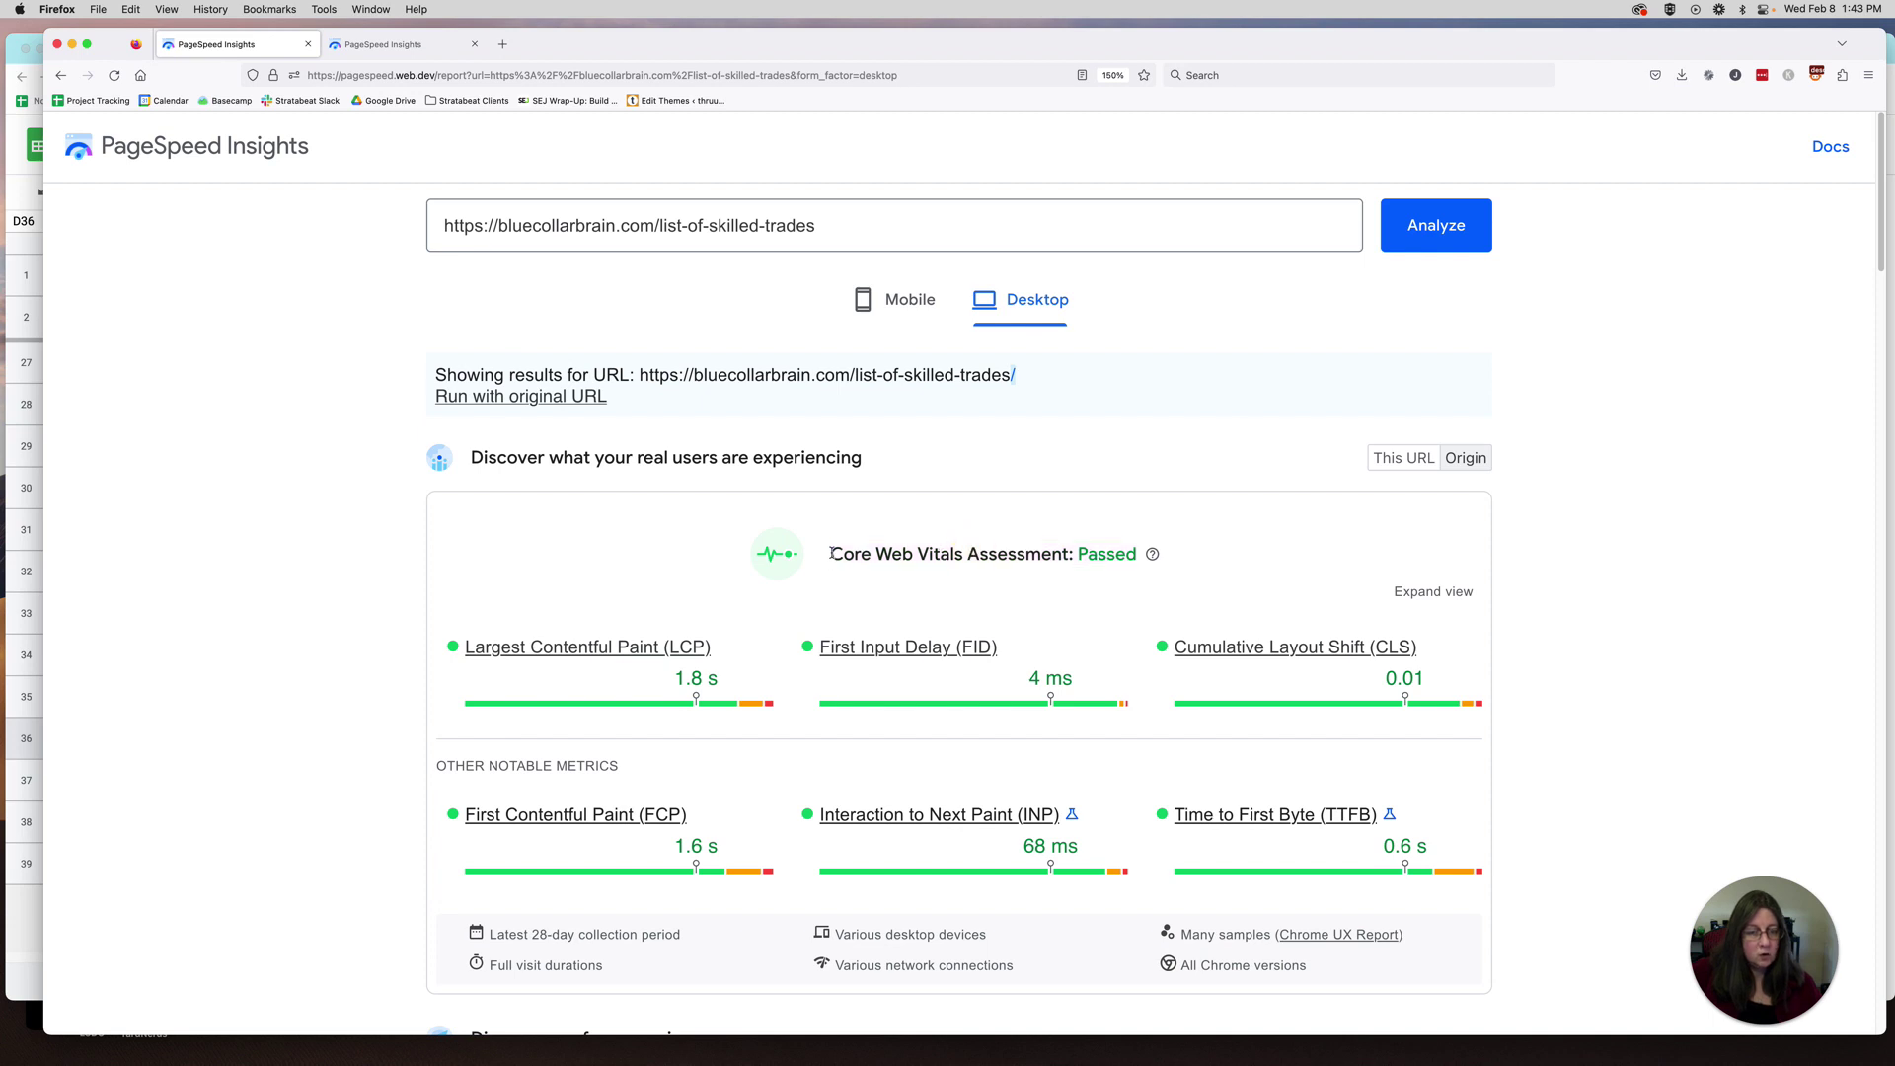
{"action": "left_click_drag", "start_coordinate": [828, 559], "coordinate": [1140, 566]}
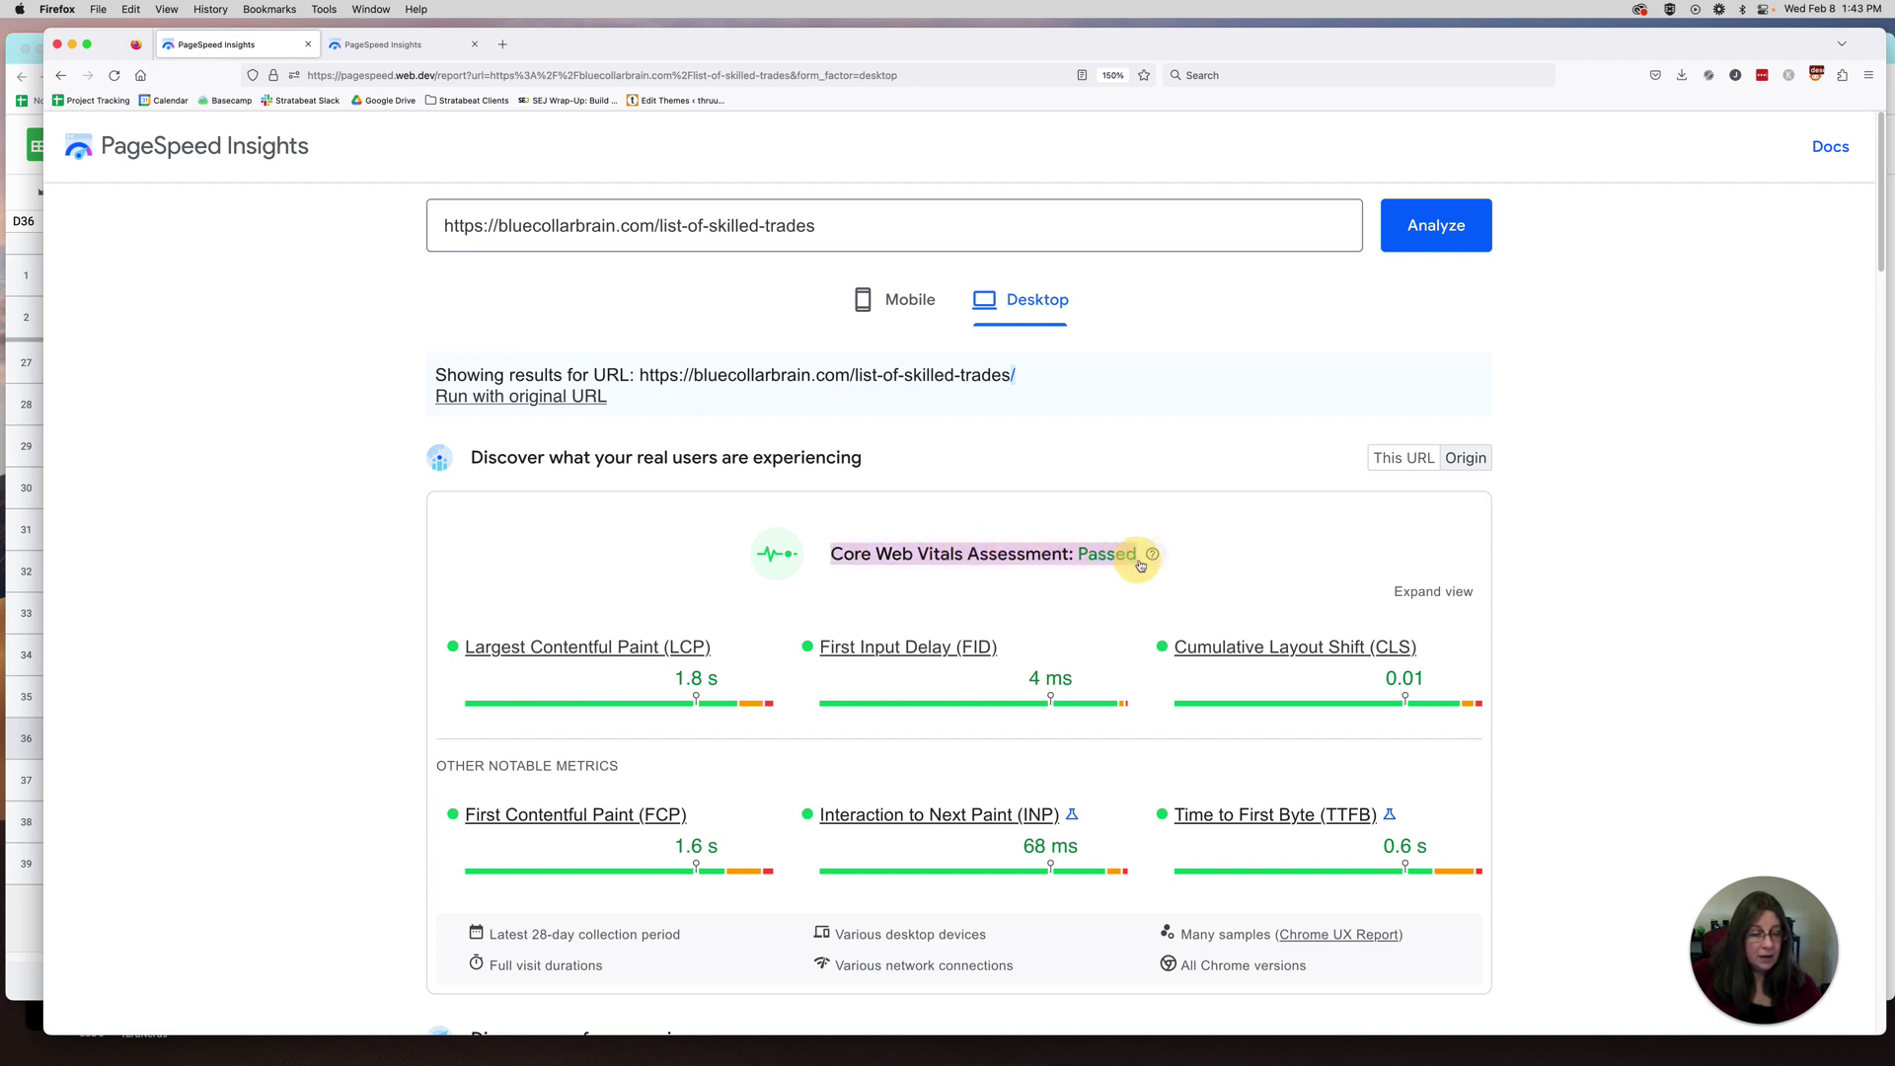
{"action": "left_click", "coordinate": [899, 301]}
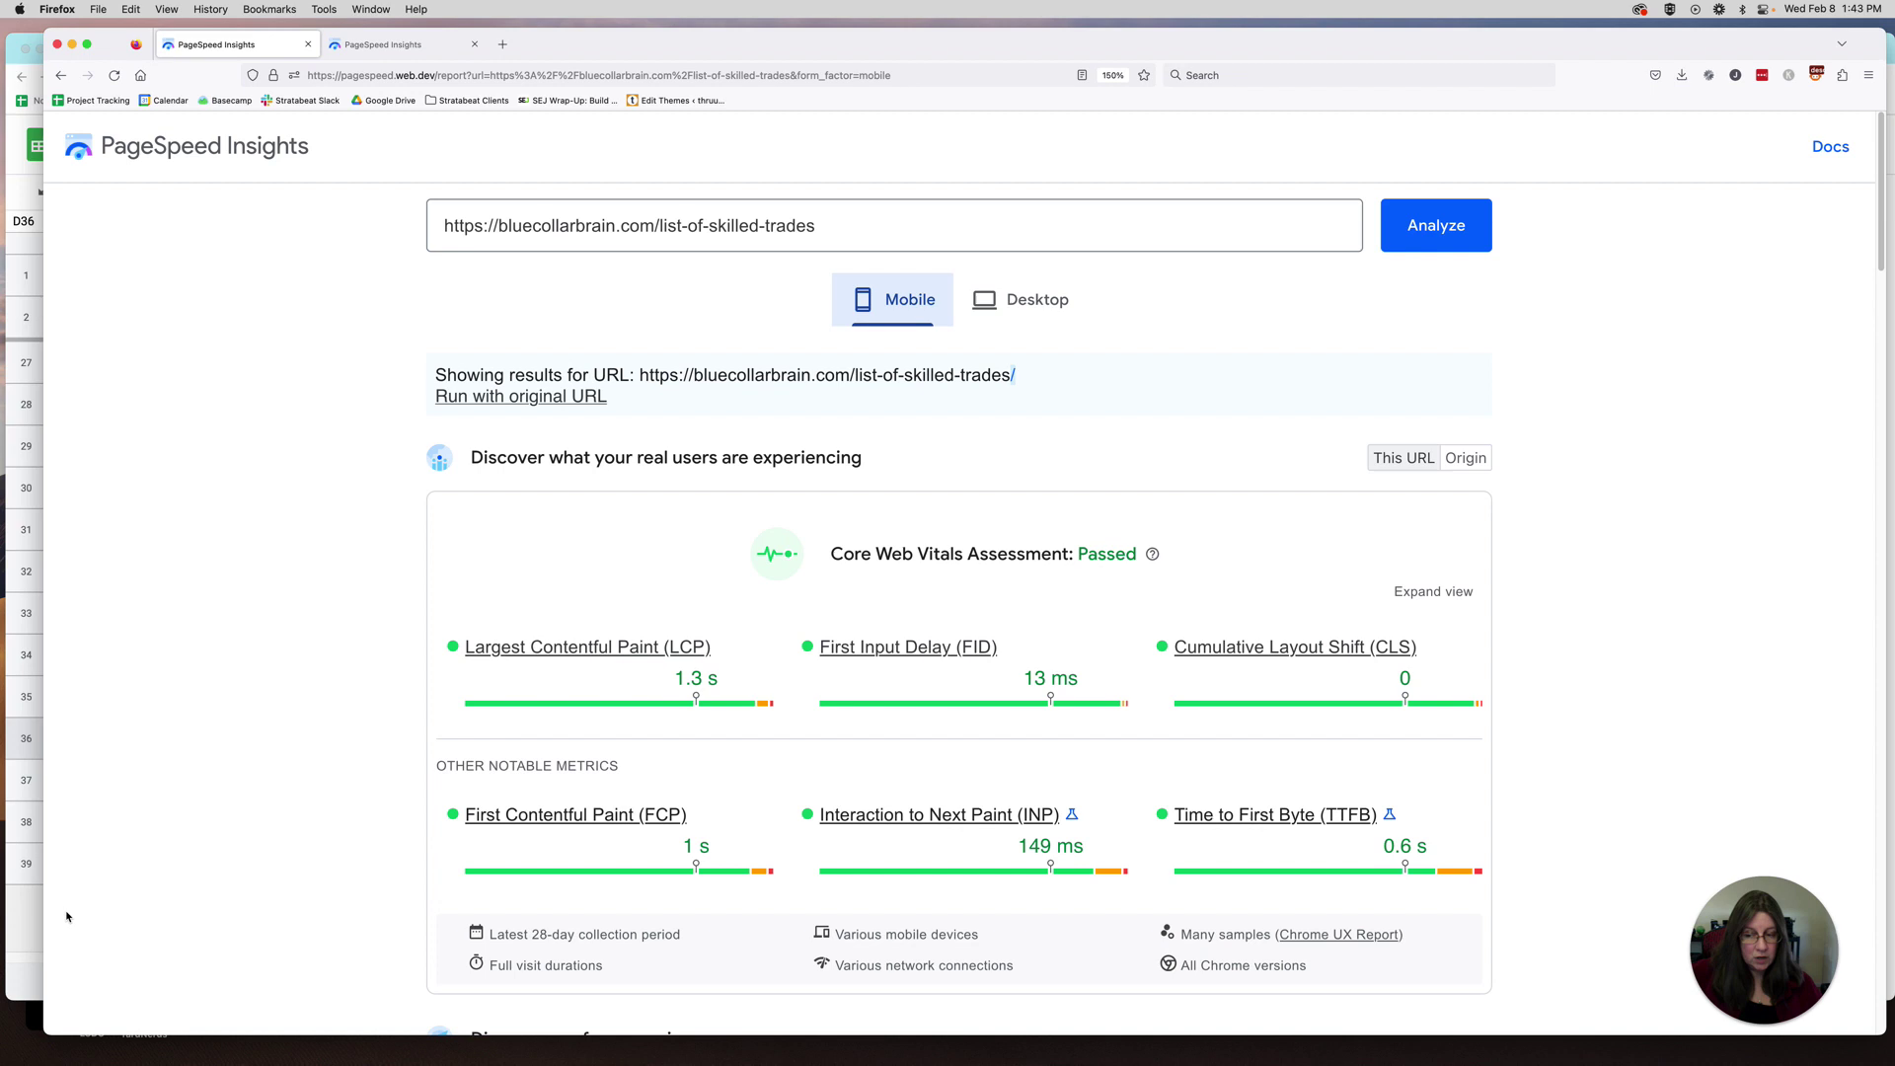
{"action": "left_click", "coordinate": [30, 935]}
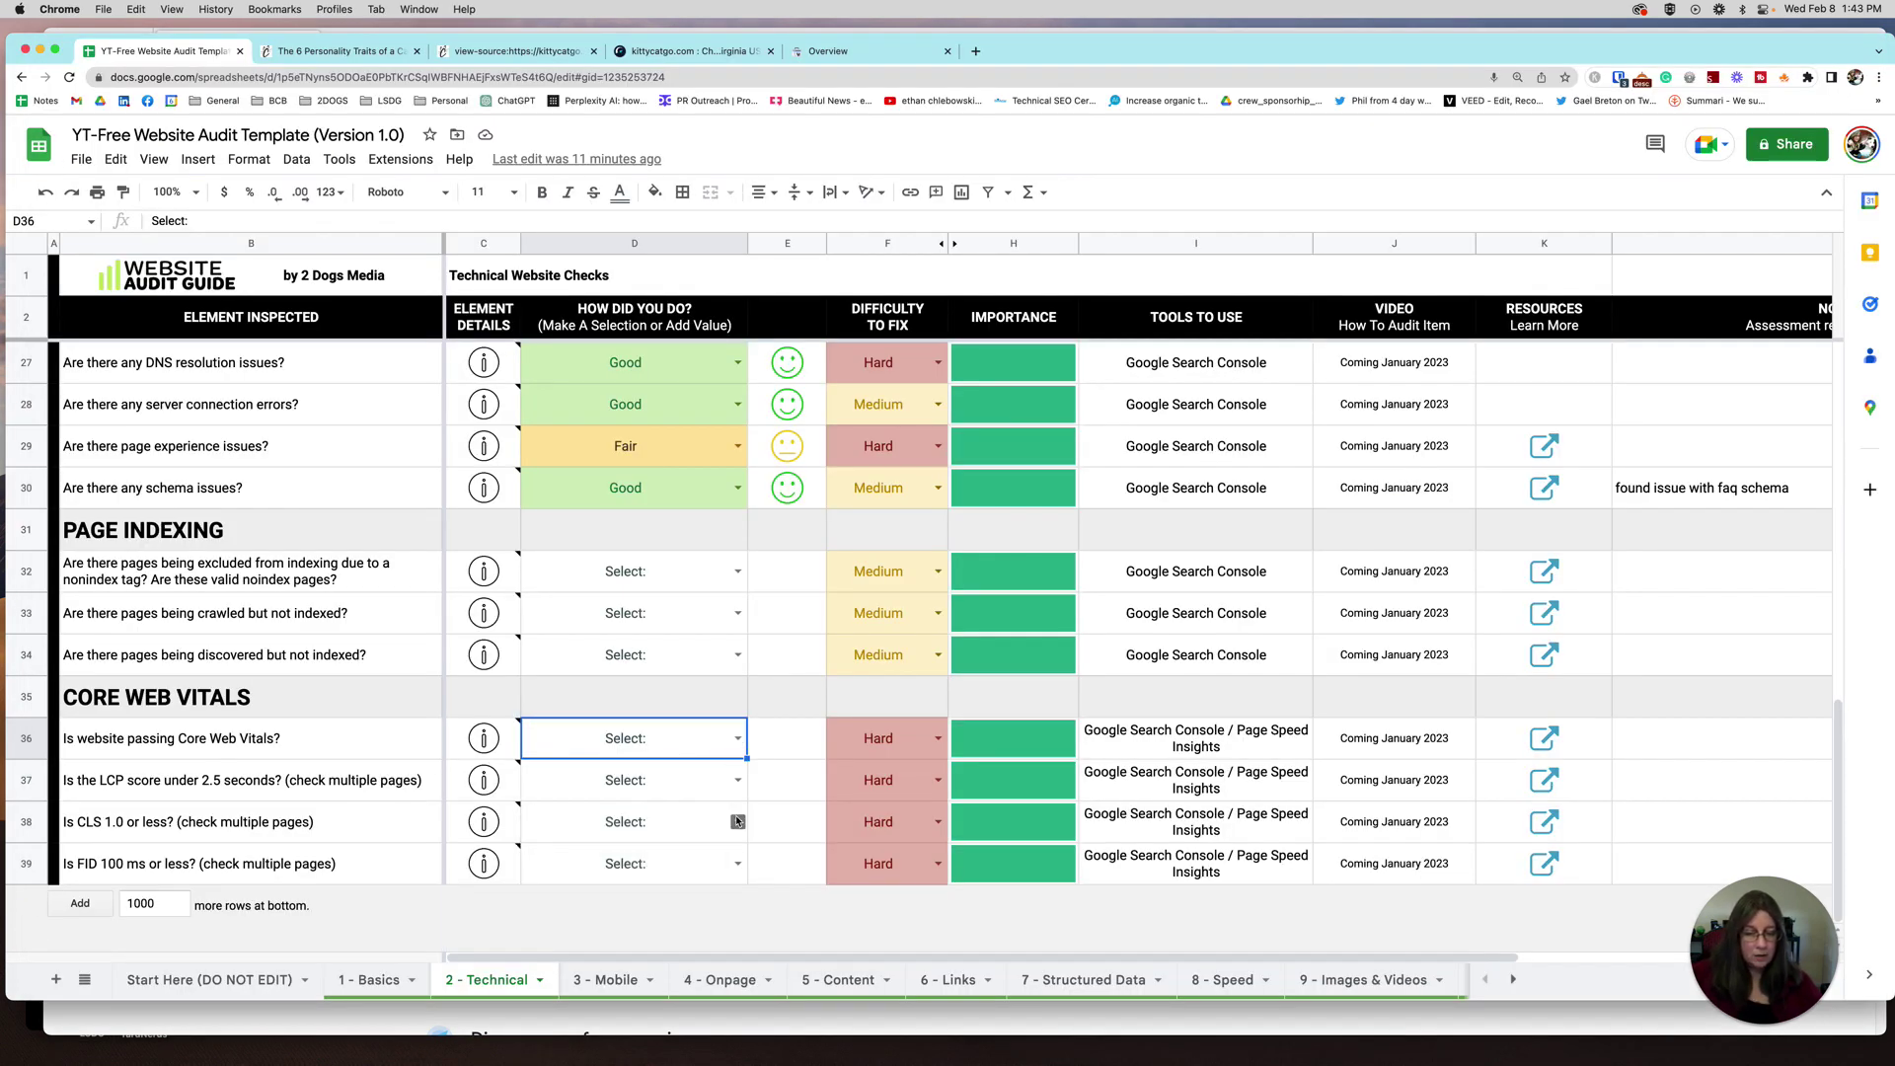
{"action": "left_click", "coordinate": [738, 781]}
{"action": "left_click", "coordinate": [627, 840]}
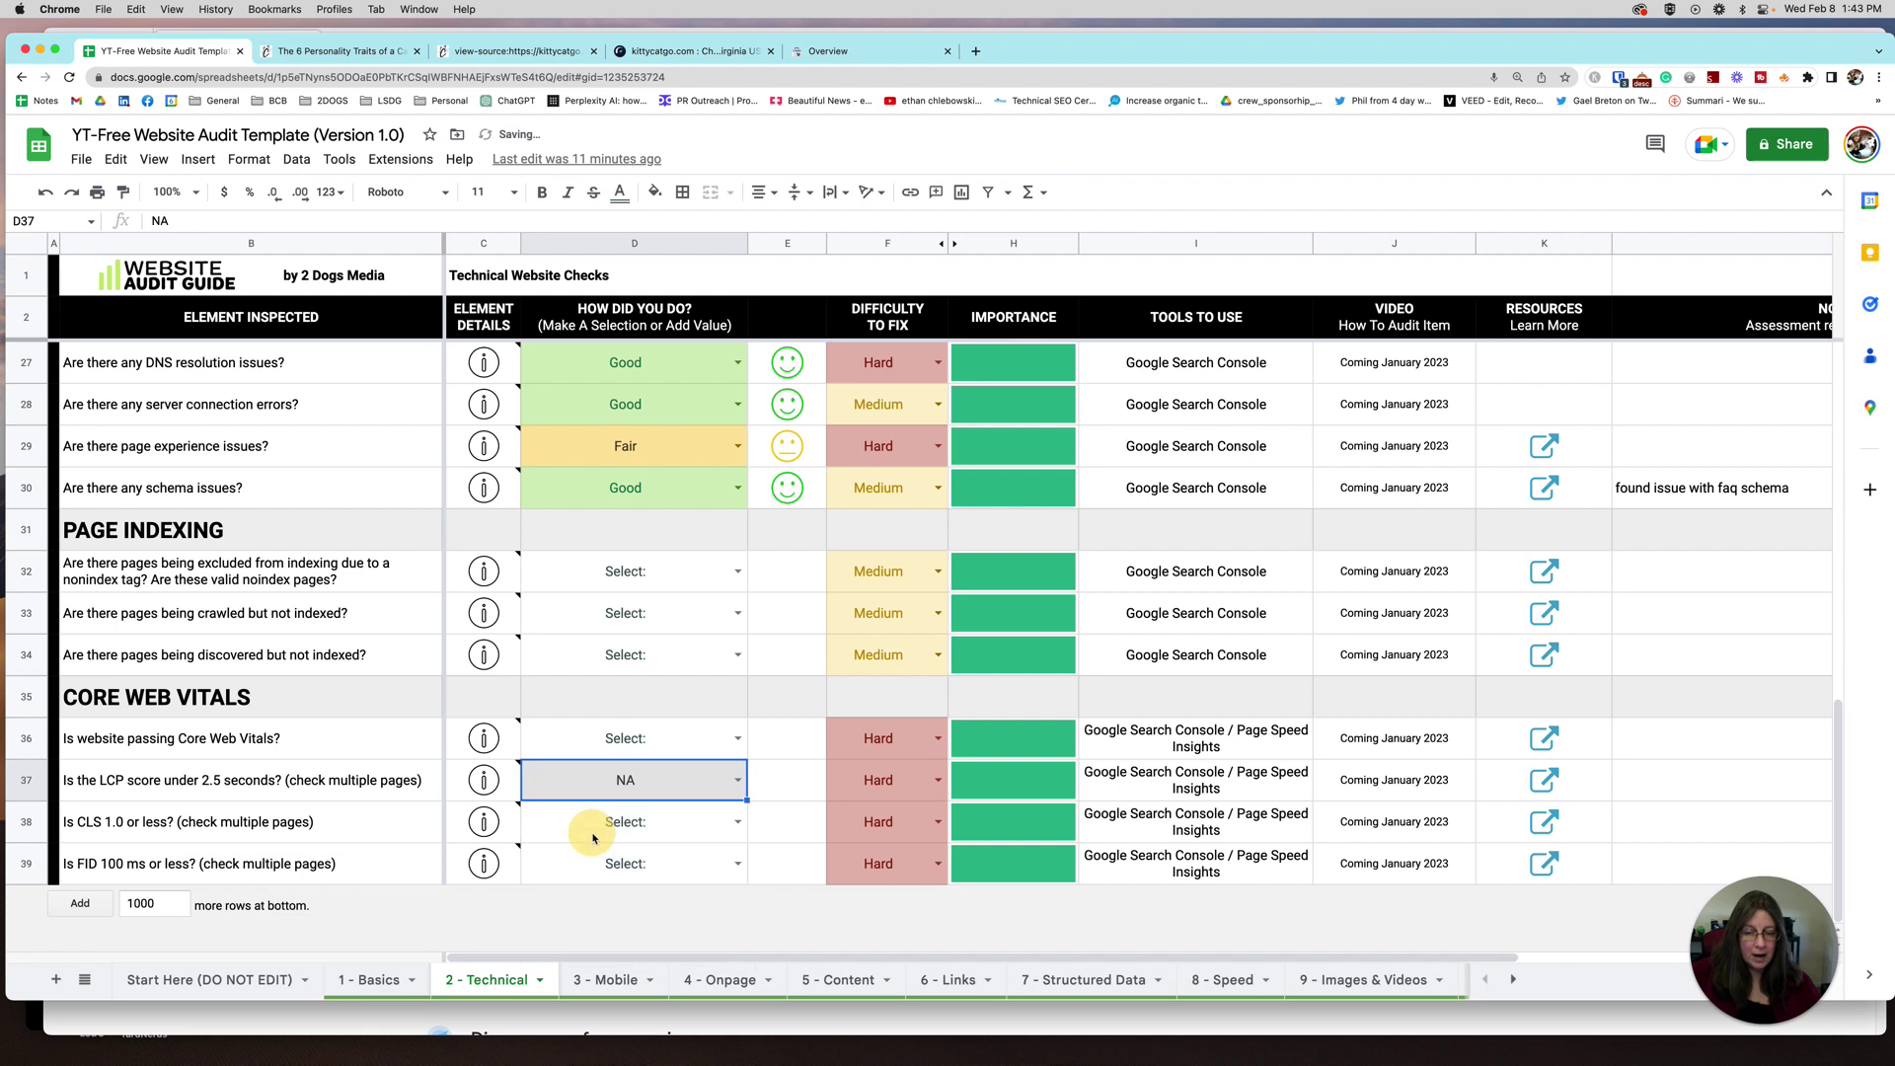
{"action": "left_click", "coordinate": [739, 823]}
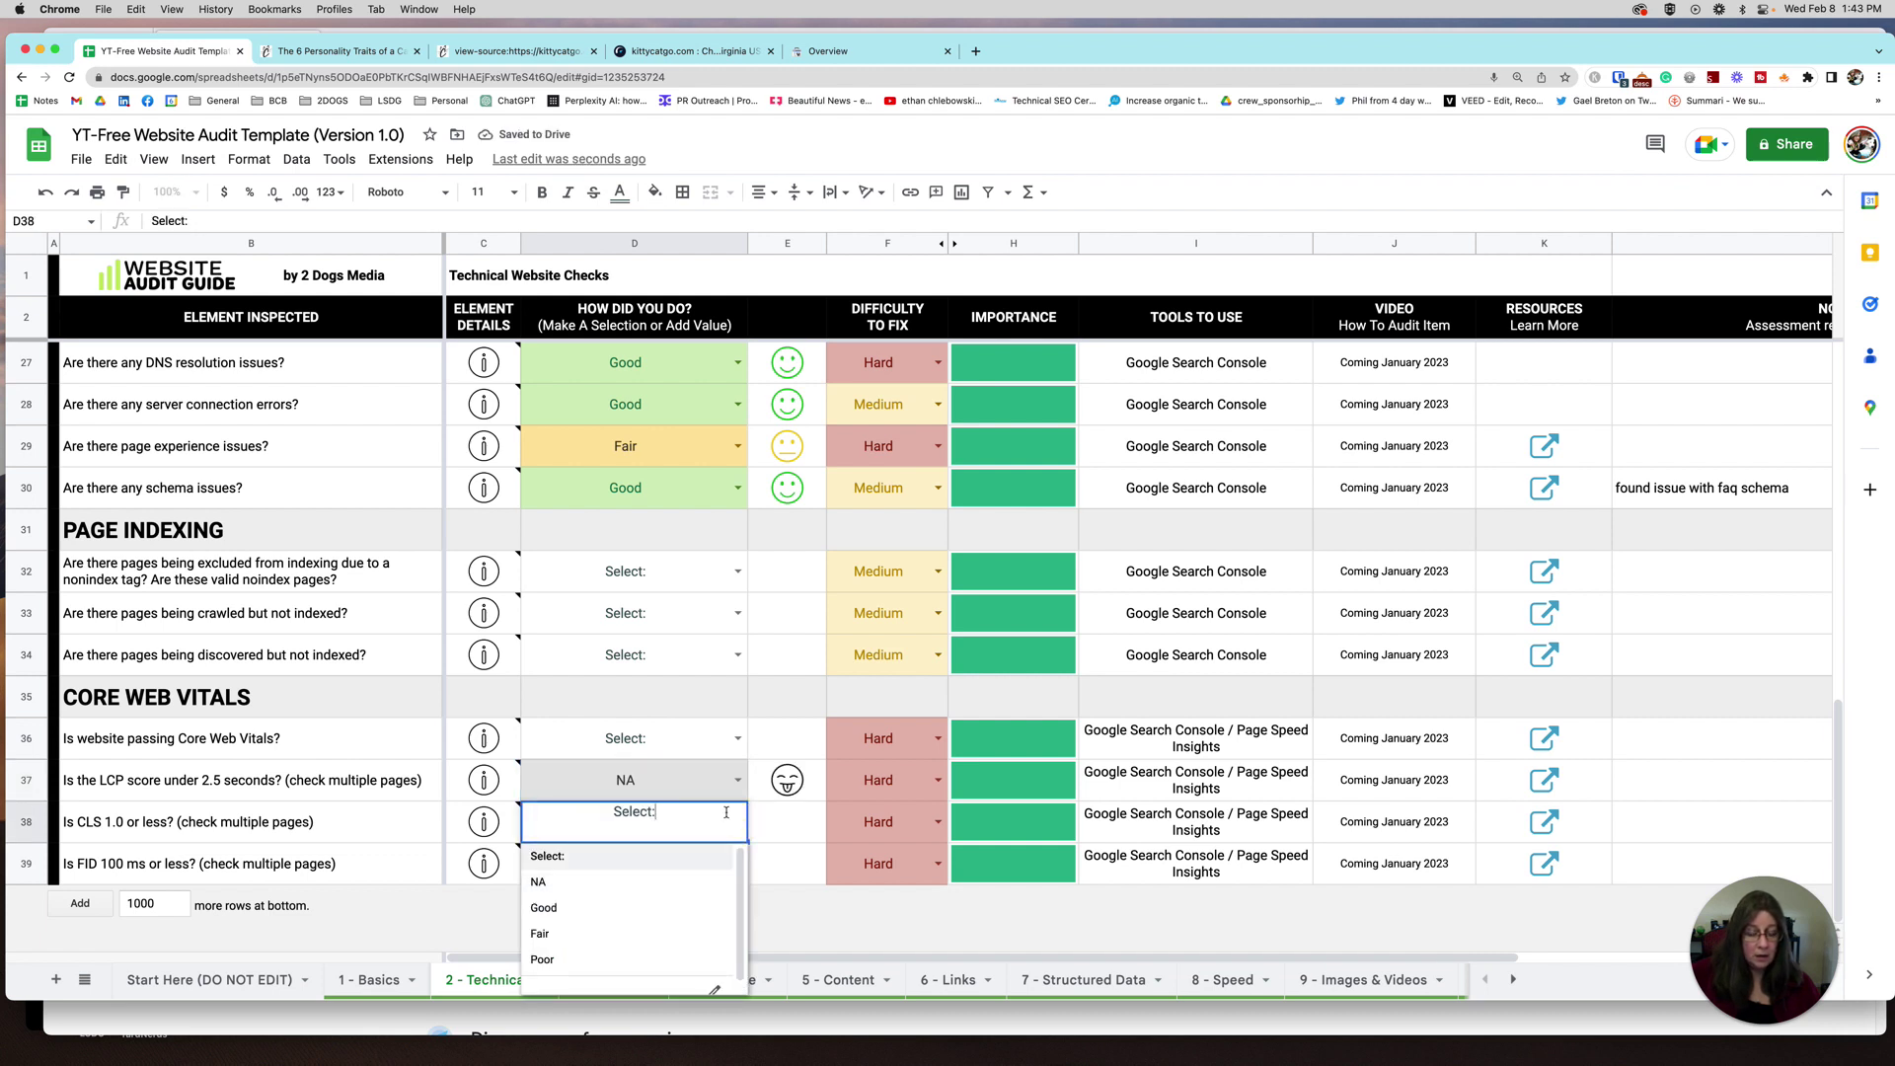
{"action": "left_click", "coordinate": [738, 780]}
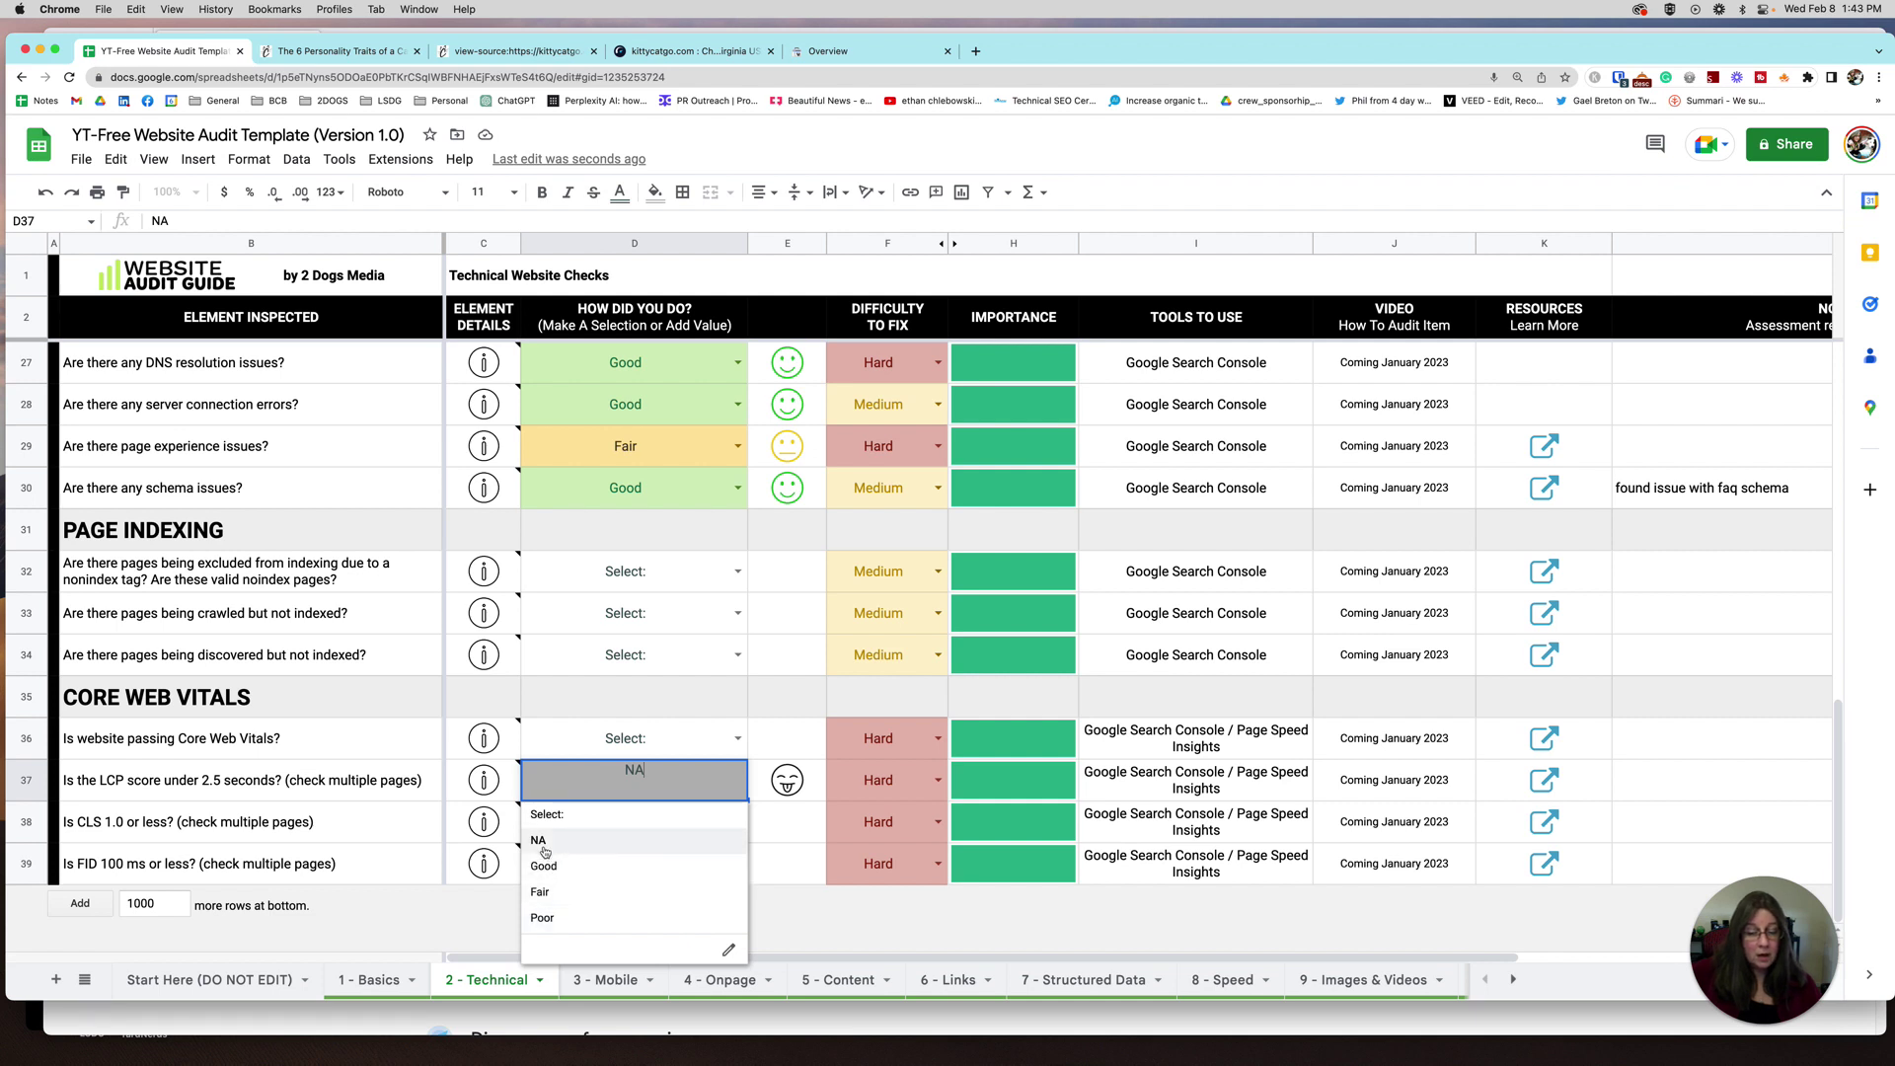
{"action": "left_click", "coordinate": [553, 814]}
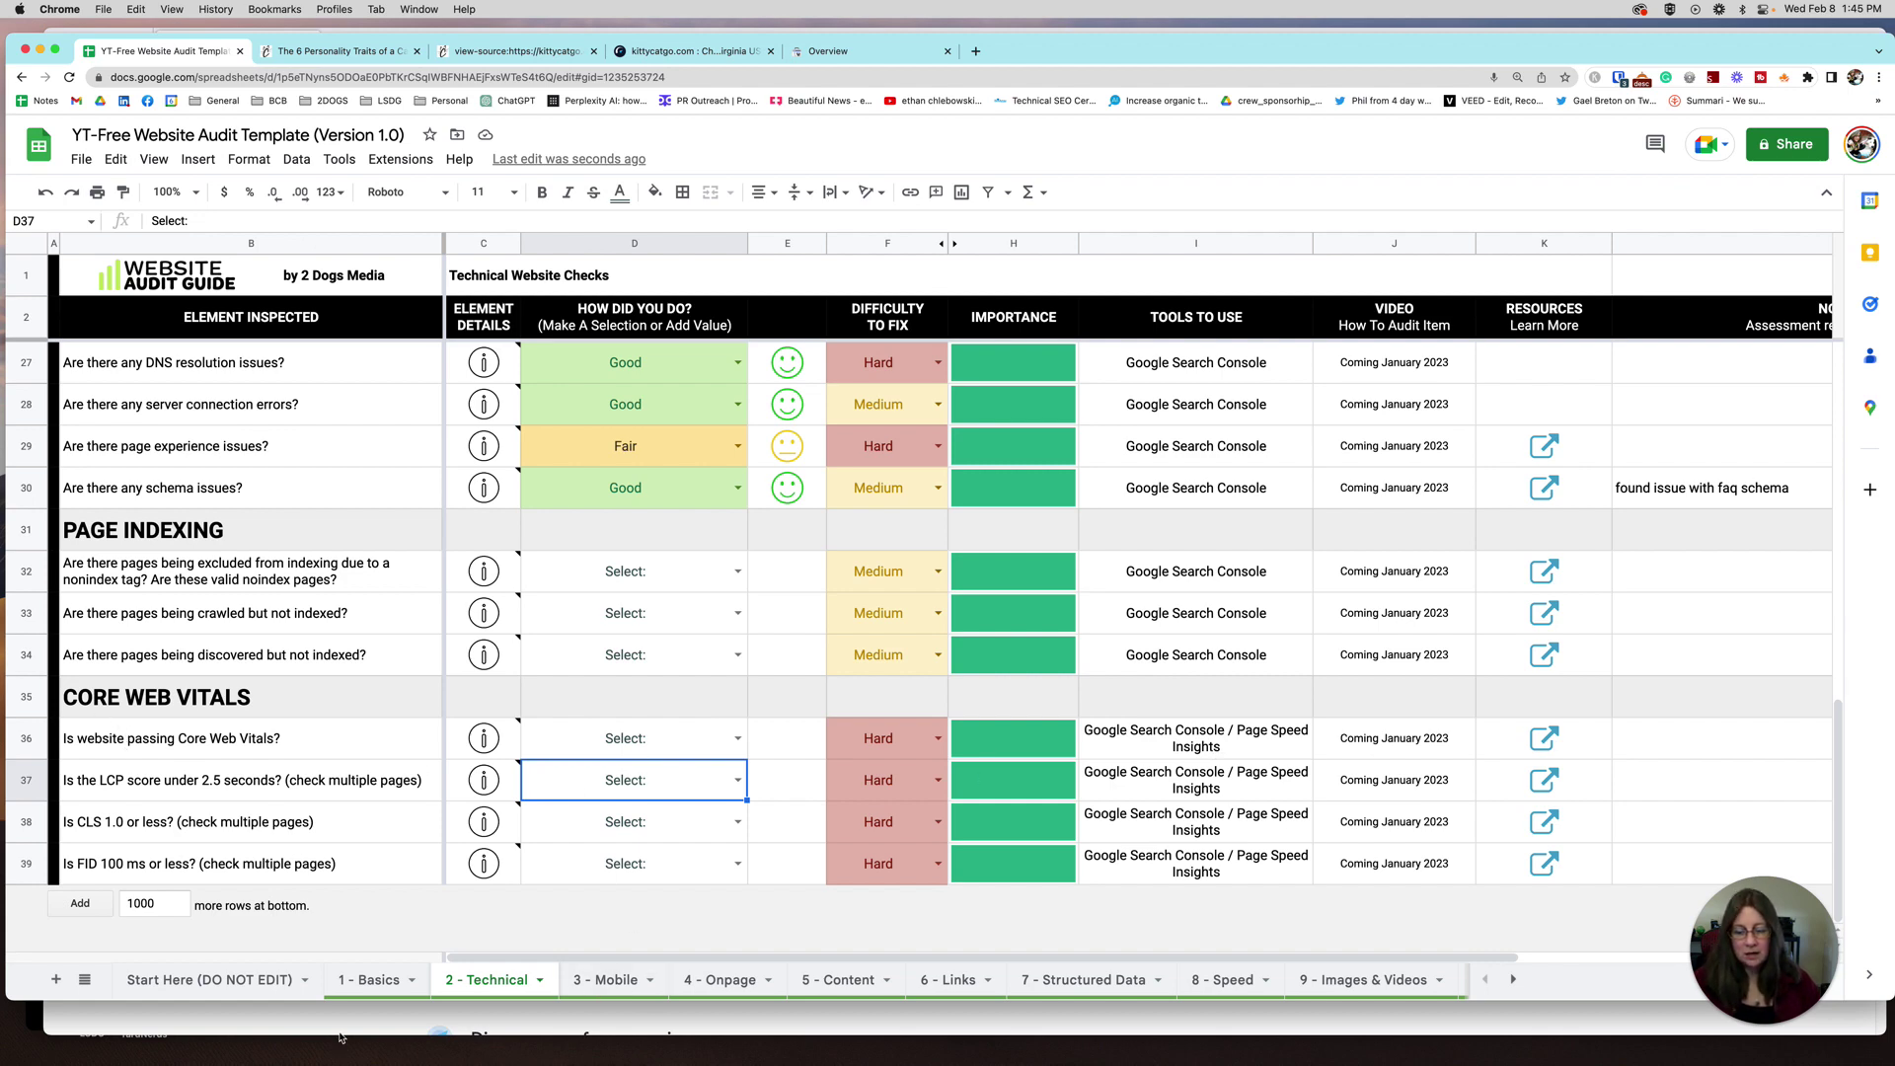
- Show the kittycatgo personality-traits page report, checking its failed desktop then mobile Core Web Vitals
{"action": "left_click", "coordinate": [234, 1023]}
{"action": "left_click", "coordinate": [351, 49]}
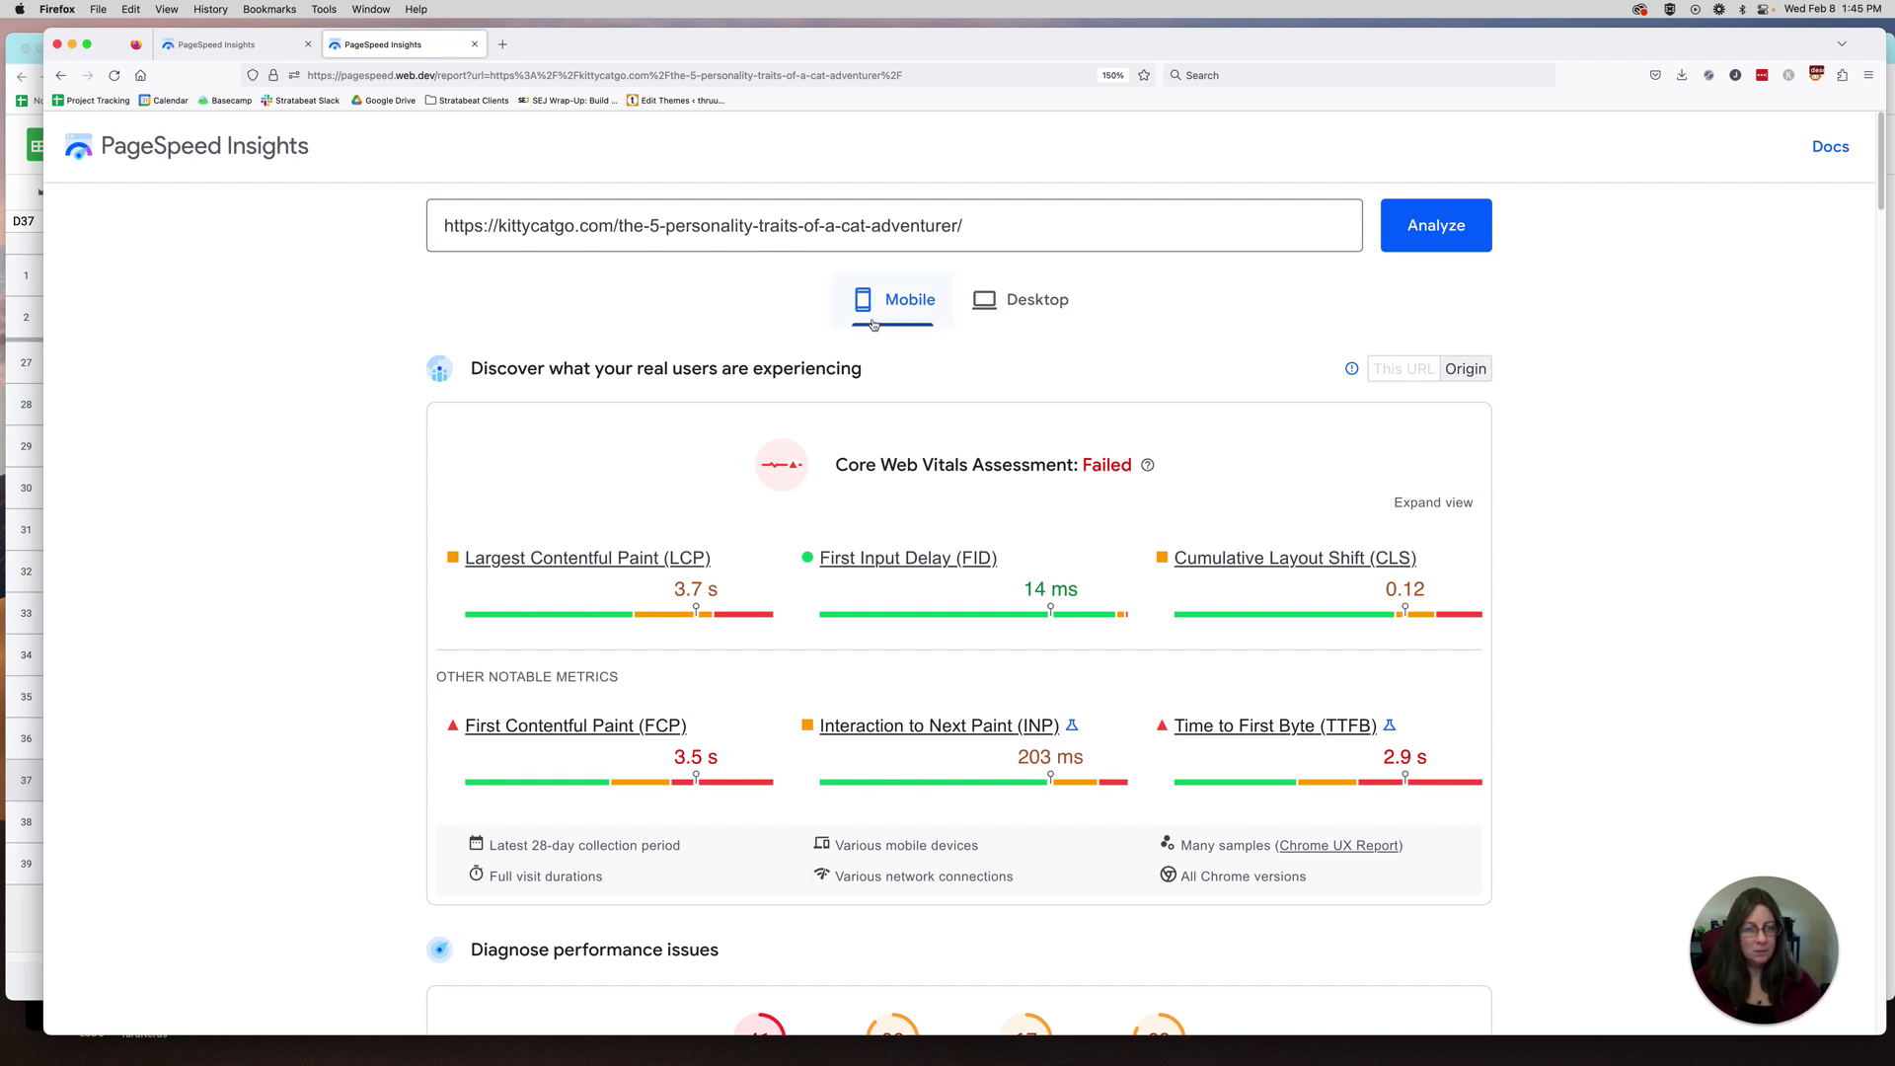
{"action": "left_click", "coordinate": [1017, 299]}
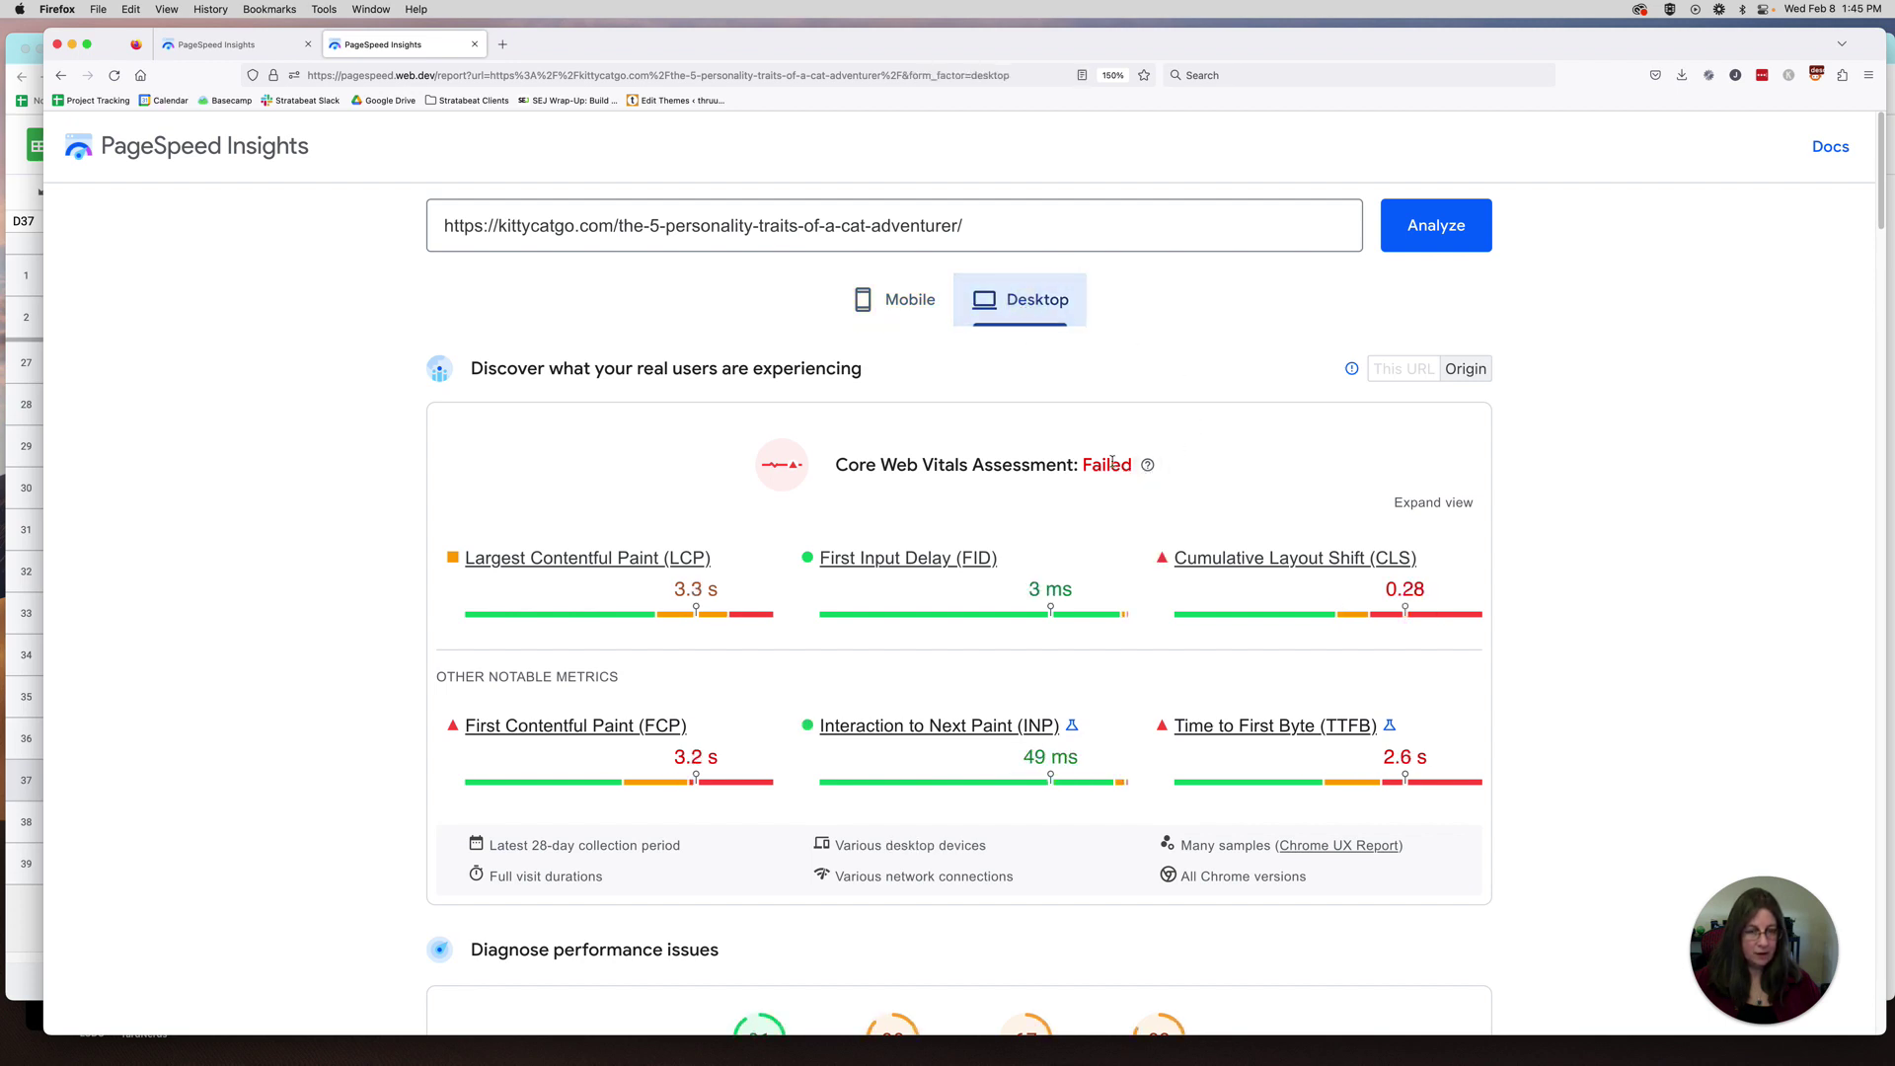
{"action": "left_click", "coordinate": [894, 299]}
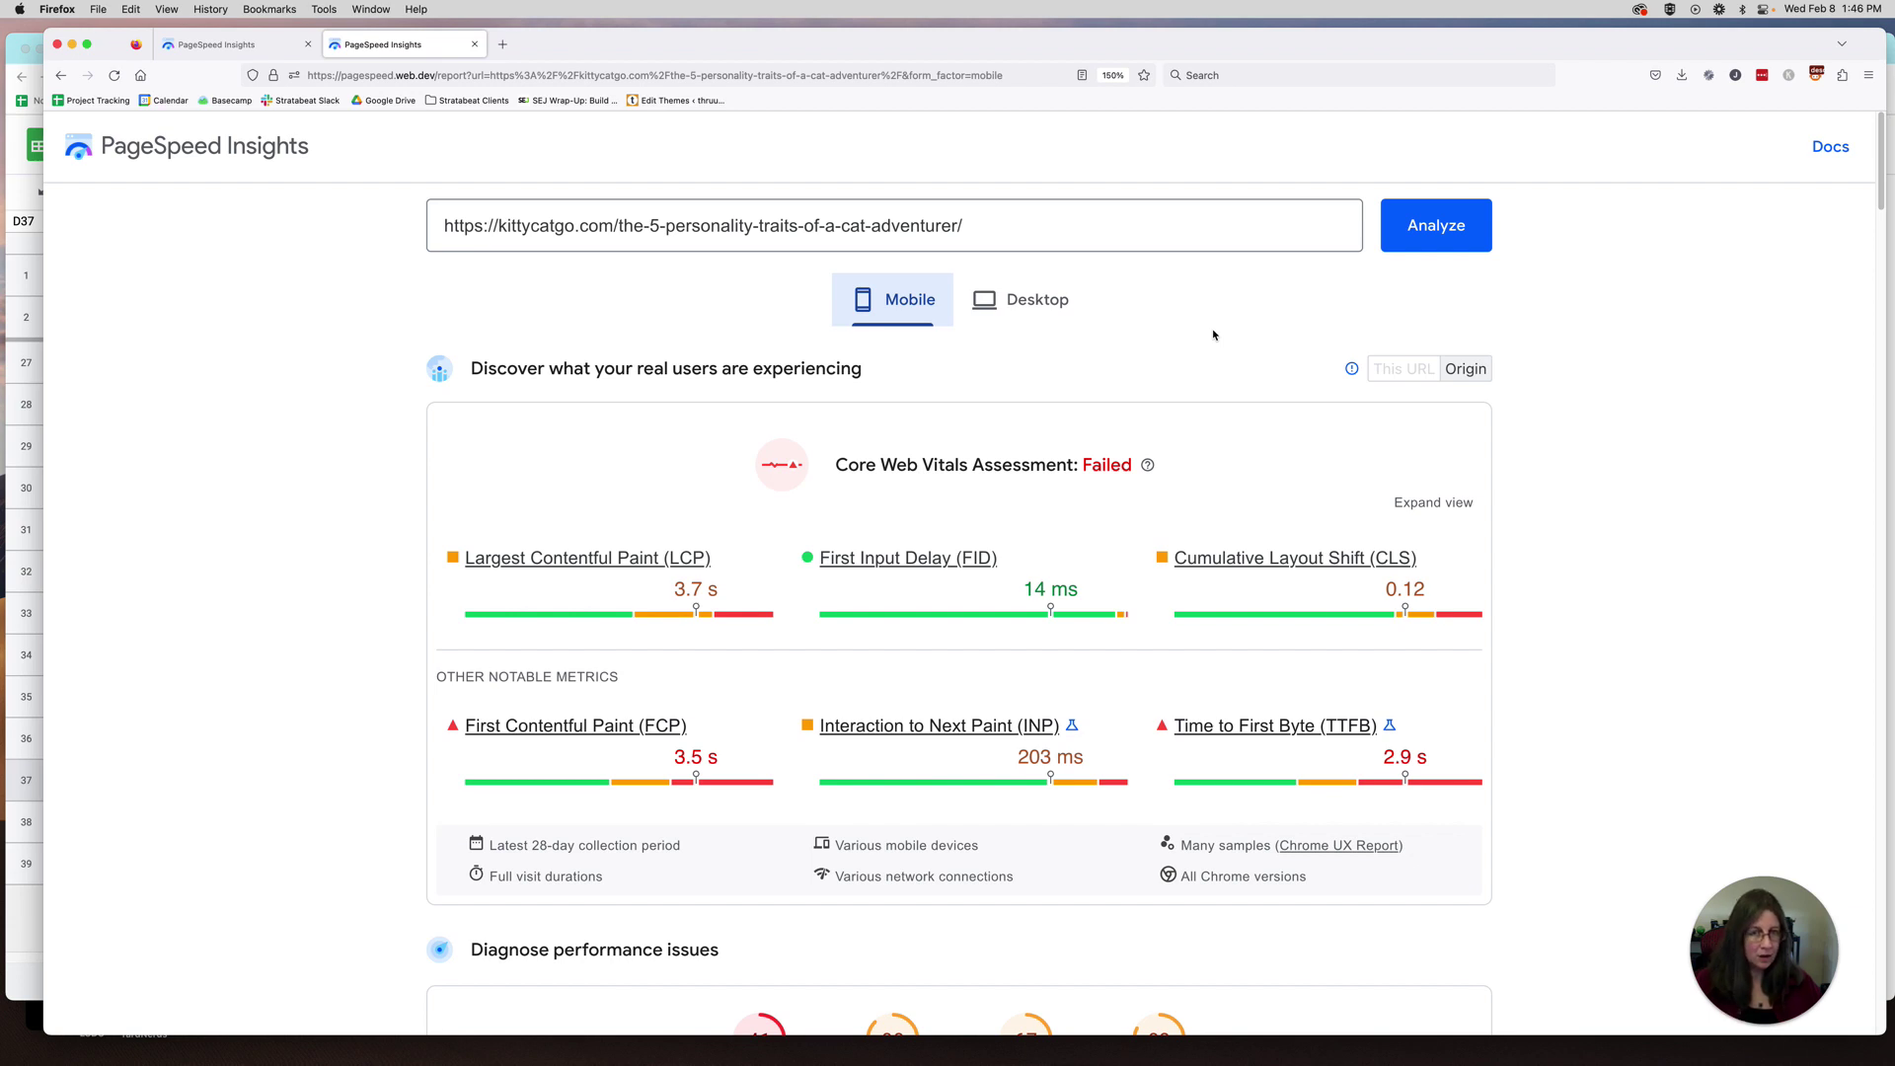
- Select the page URL and show why origin-wide kittycatgo.com field data is used
{"action": "left_click_drag", "start_coordinate": [1067, 223], "coordinate": [361, 218]}
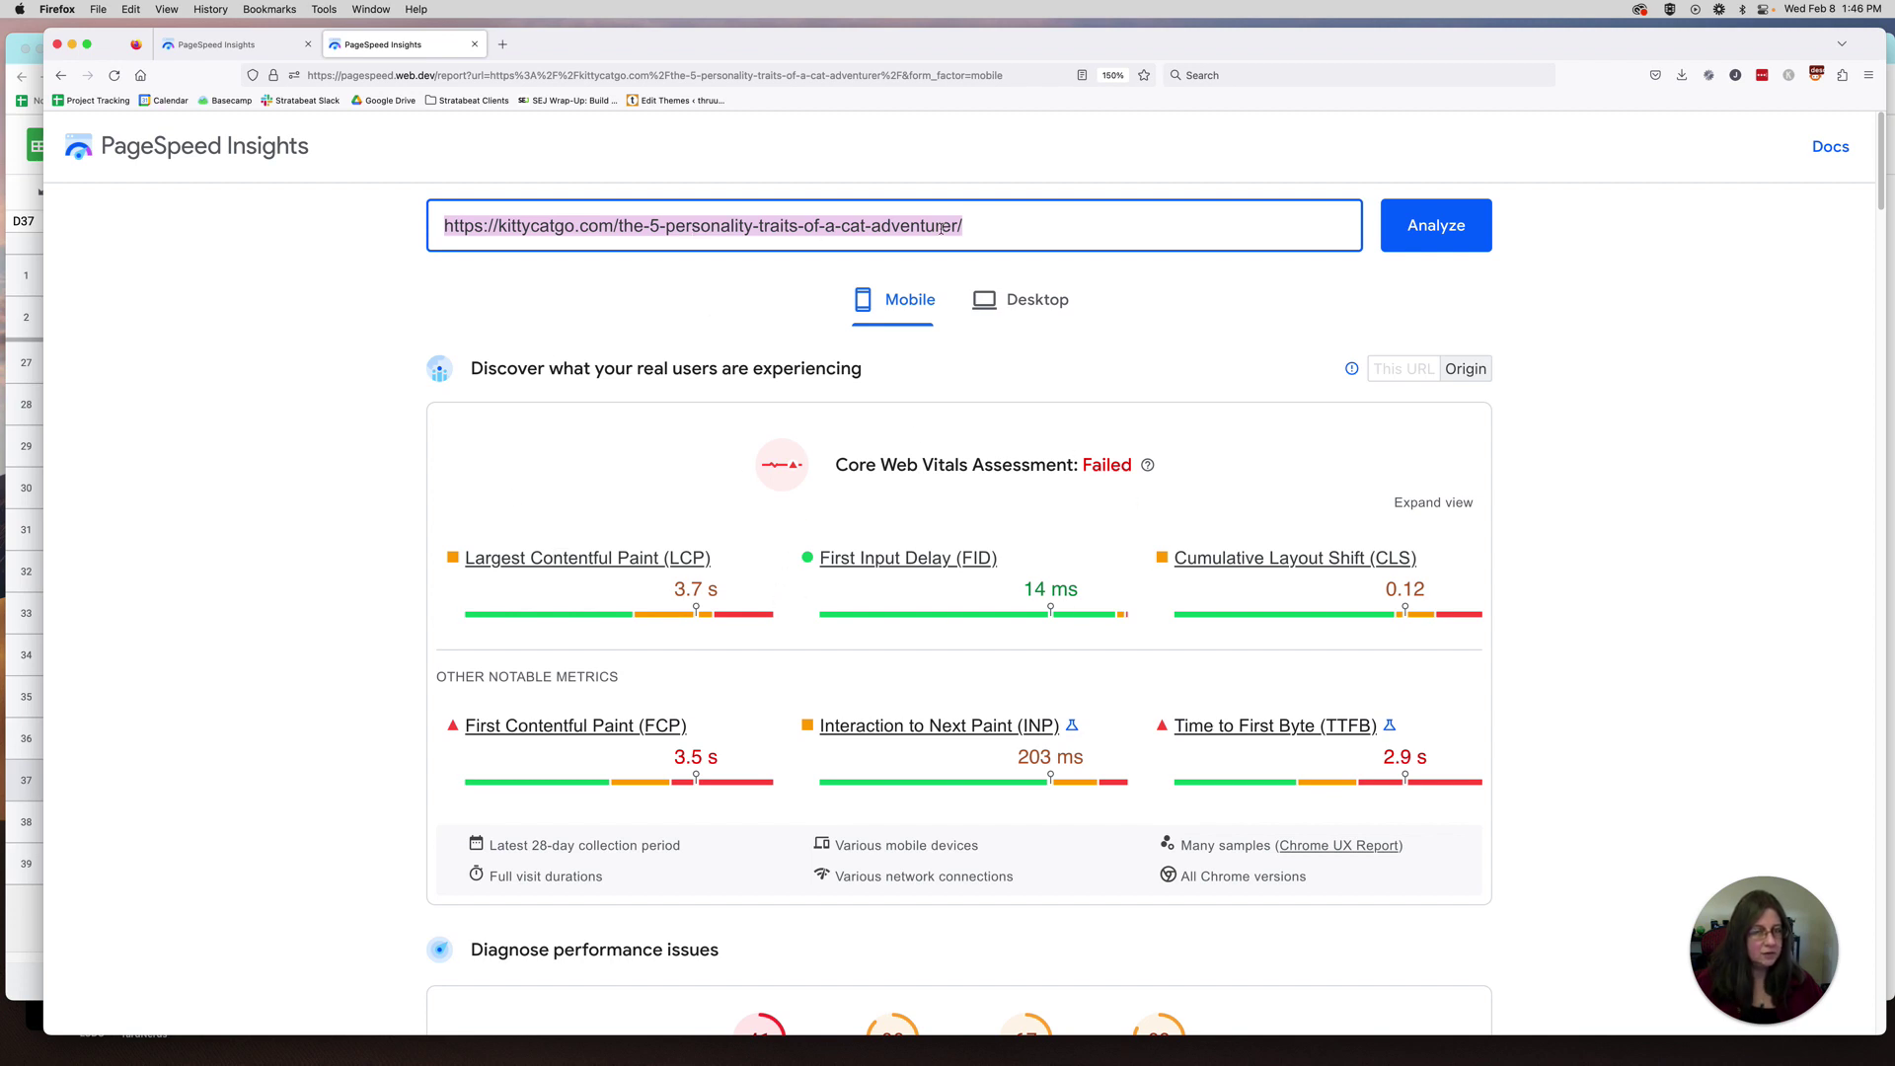
{"action": "left_click", "coordinate": [1353, 370]}
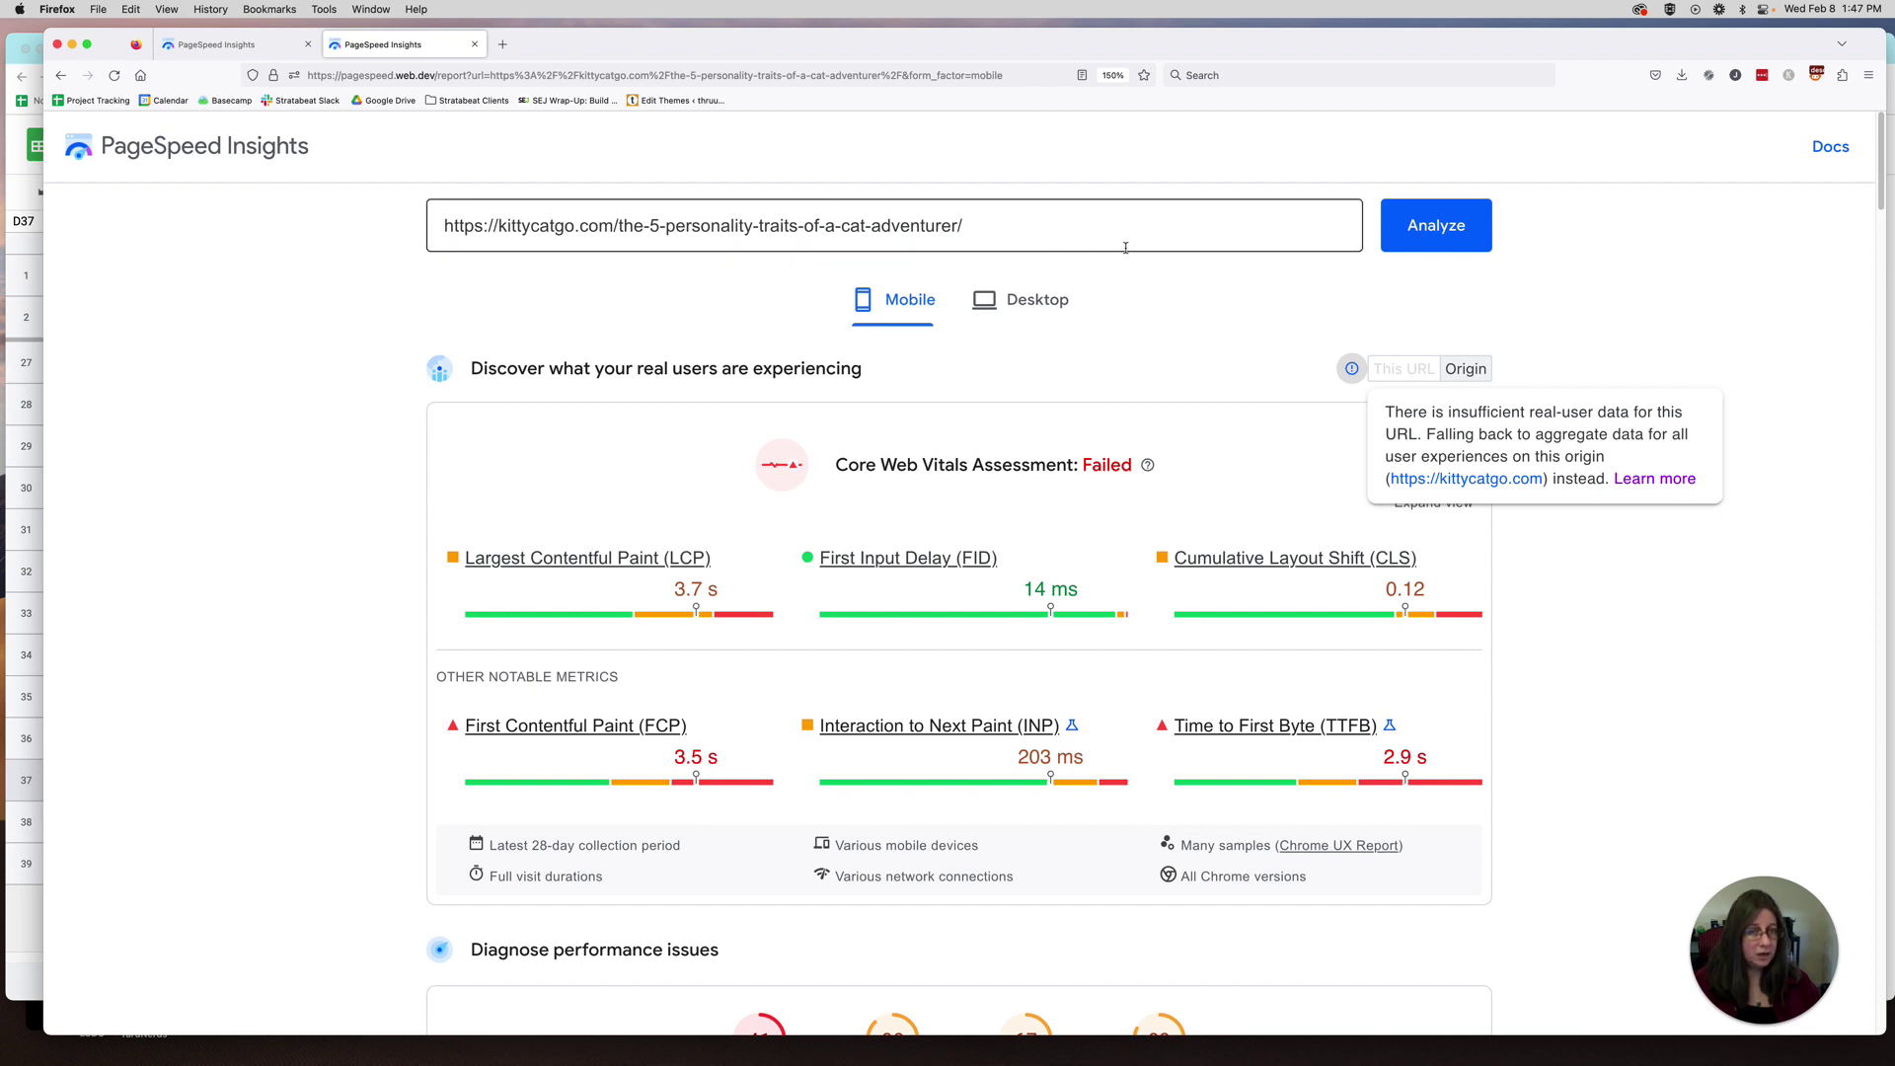
- Select the bluecollarbrain skilled-trades URL, then switch to the kittycatgo.com cat-adventurer report
{"action": "left_click", "coordinate": [195, 45]}
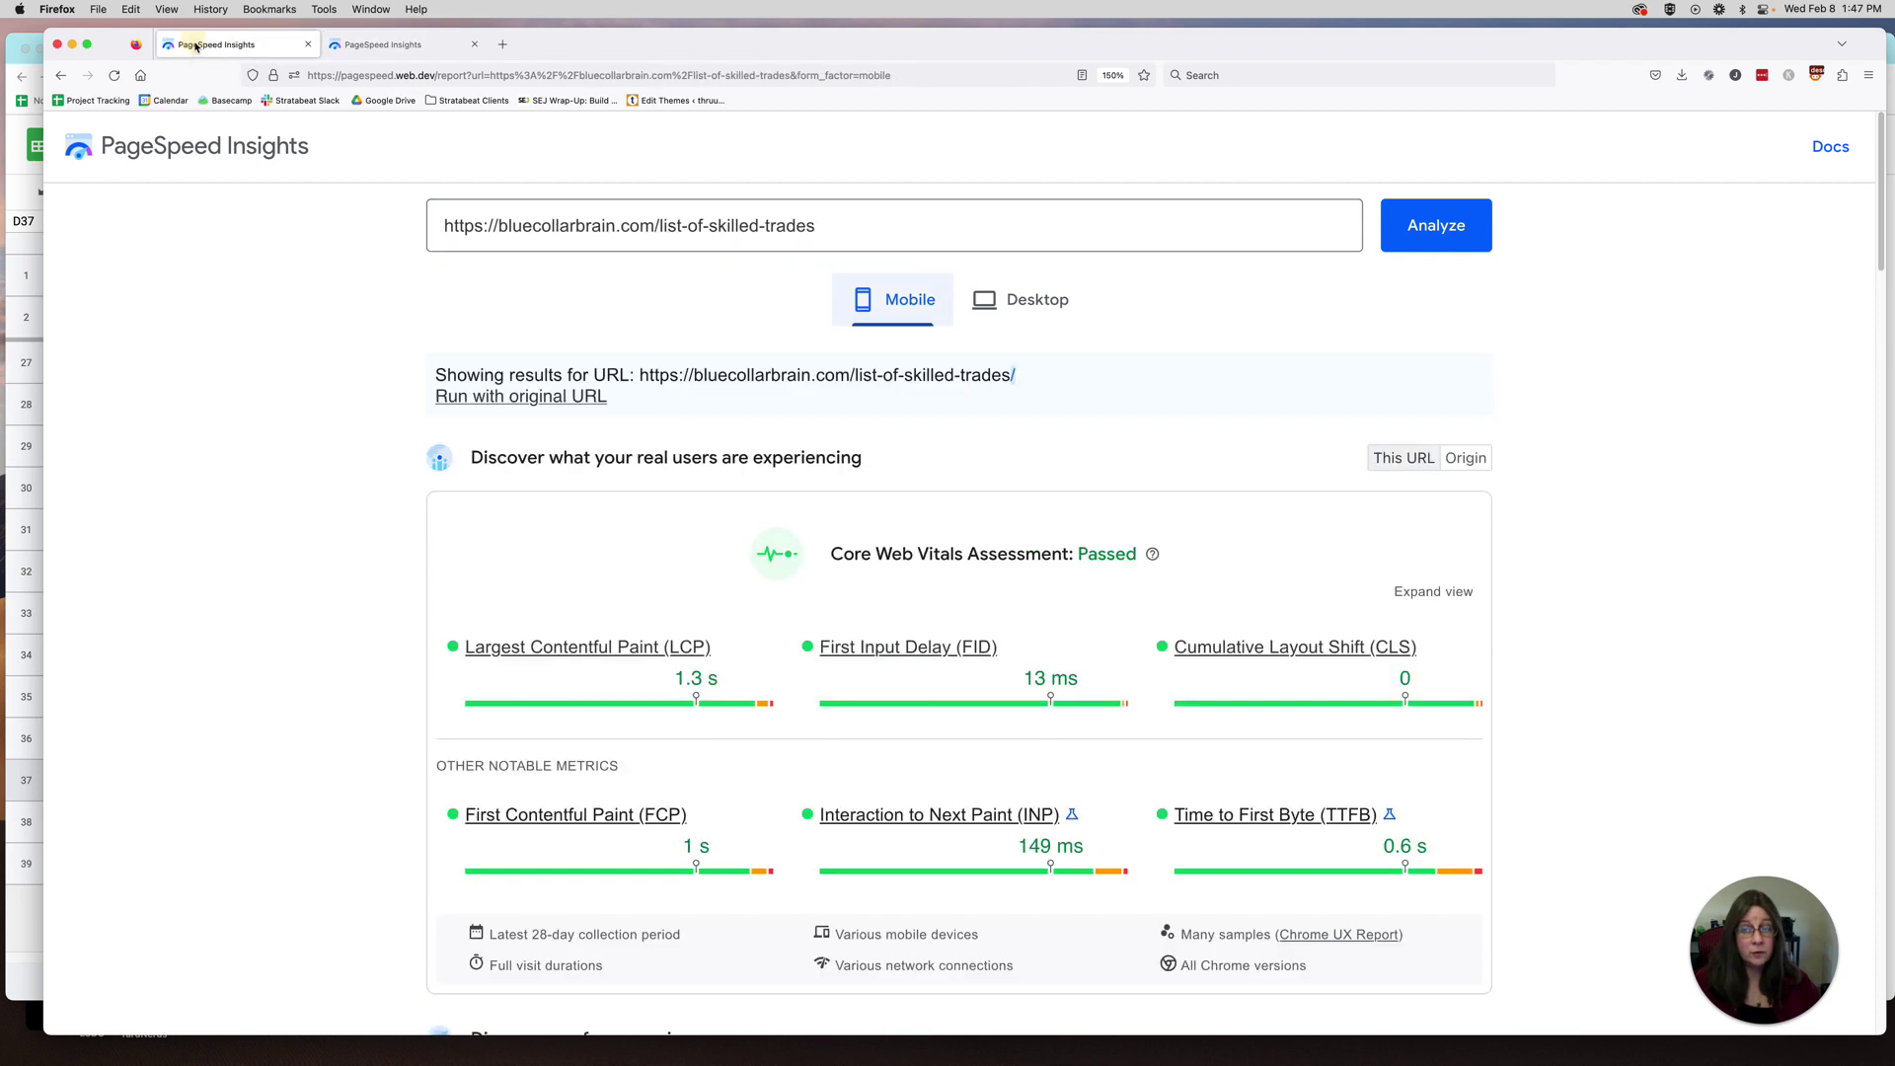
{"action": "left_click", "coordinate": [833, 222]}
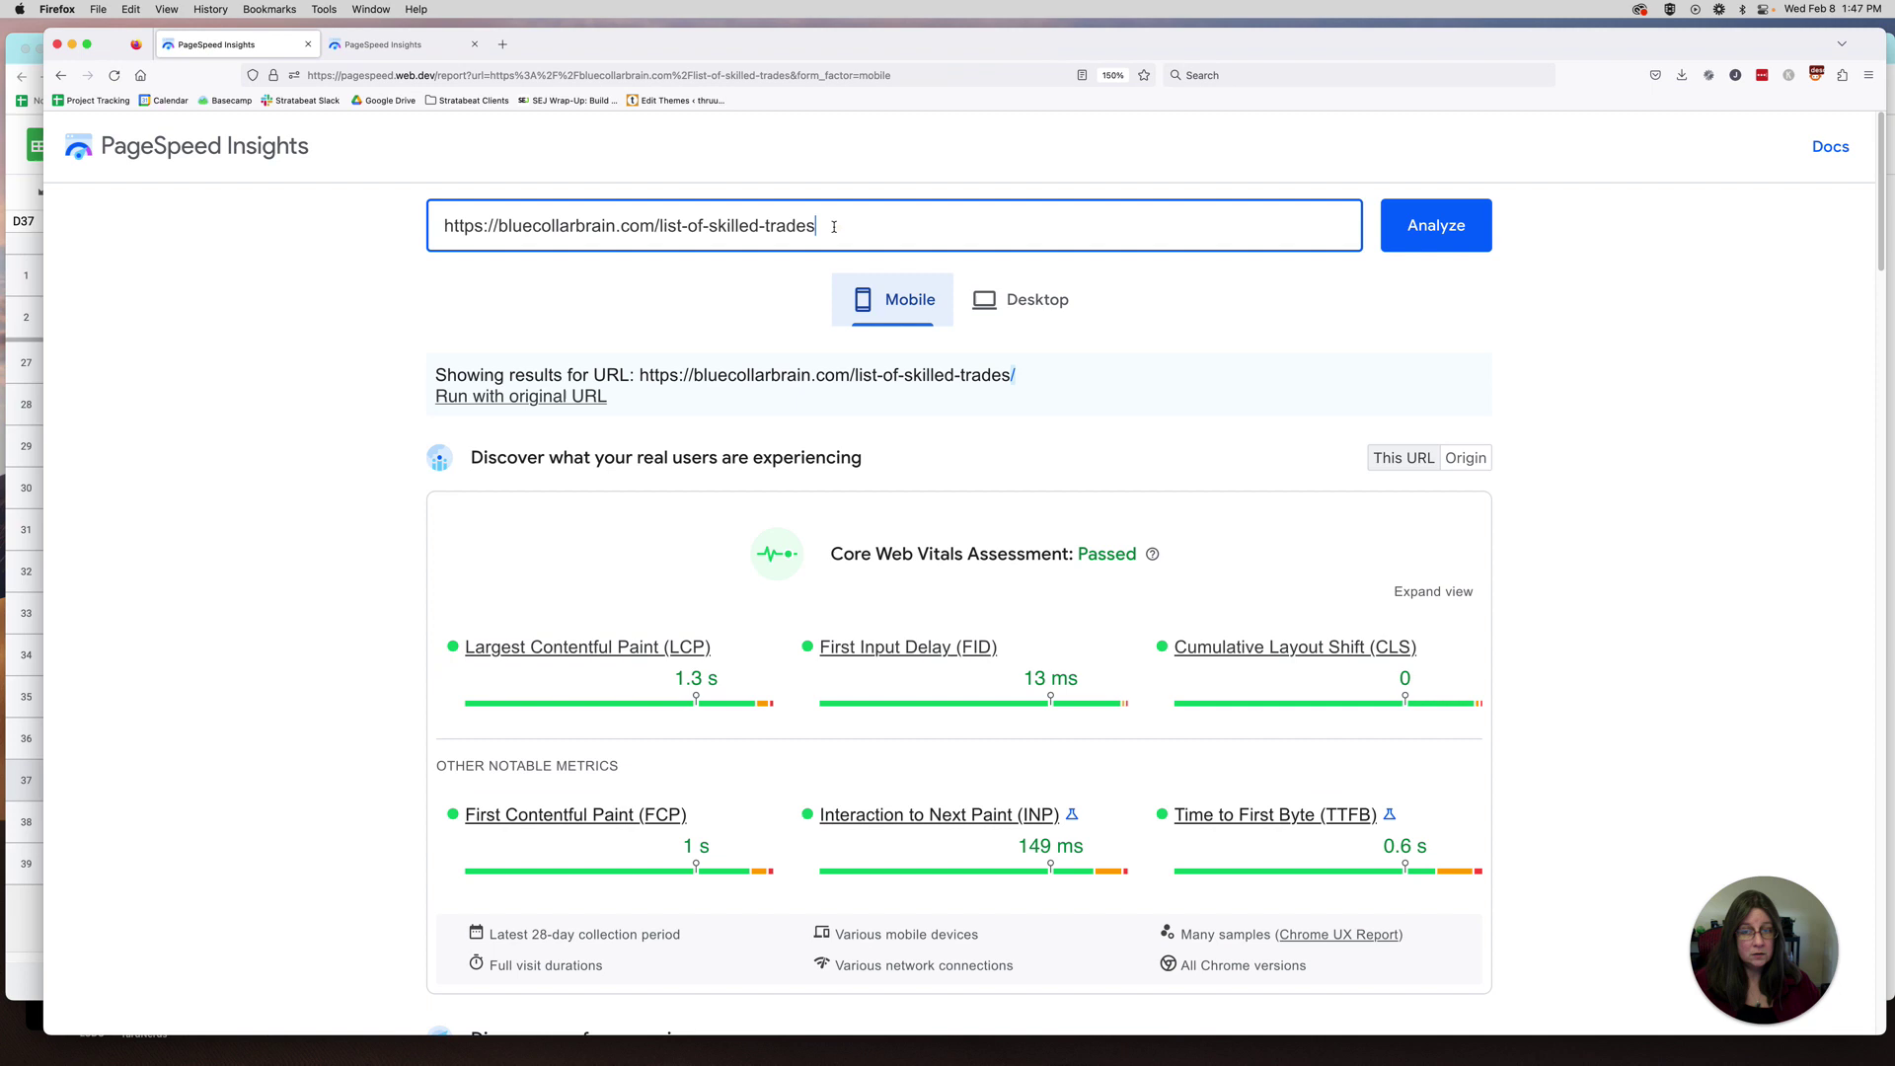
{"action": "key", "text": "super+a"}
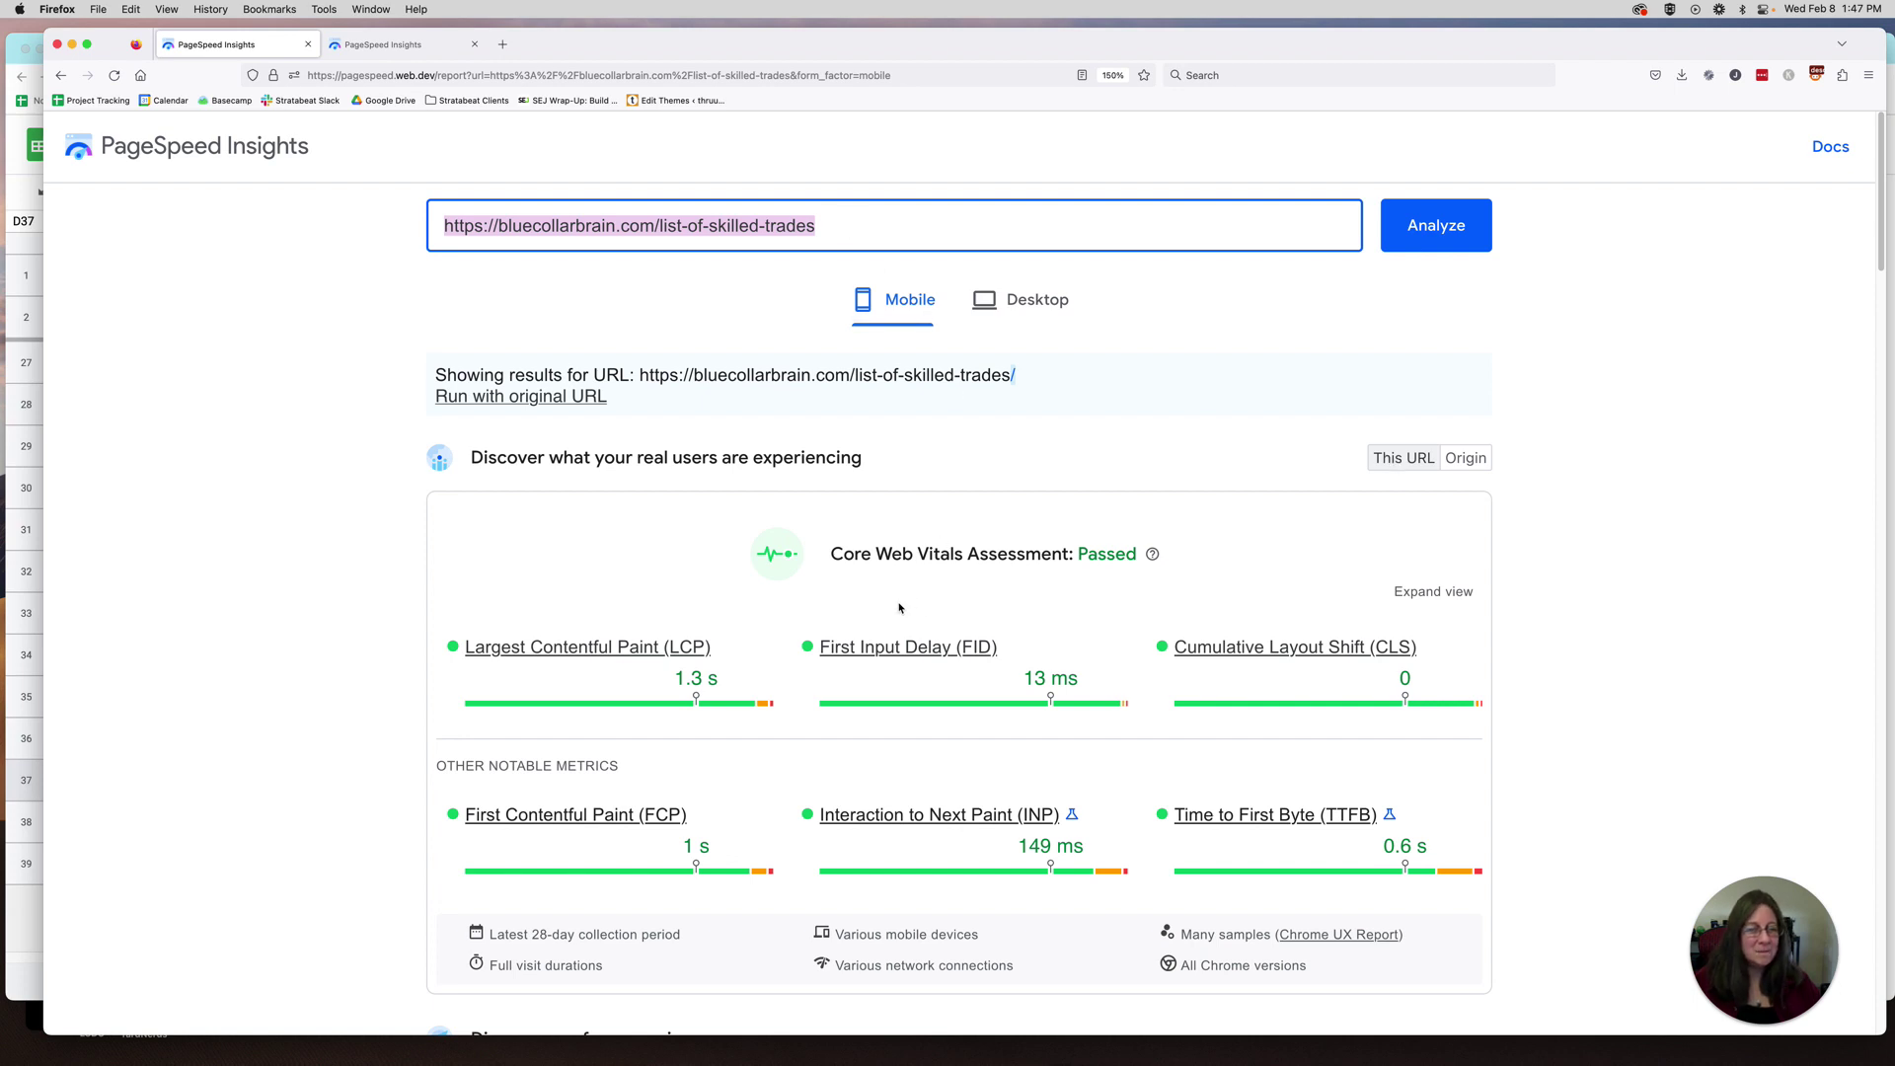
{"action": "left_click", "coordinate": [825, 229]}
{"action": "left_click_drag", "start_coordinate": [816, 225], "coordinate": [328, 201]}
{"action": "left_click", "coordinate": [394, 46]}
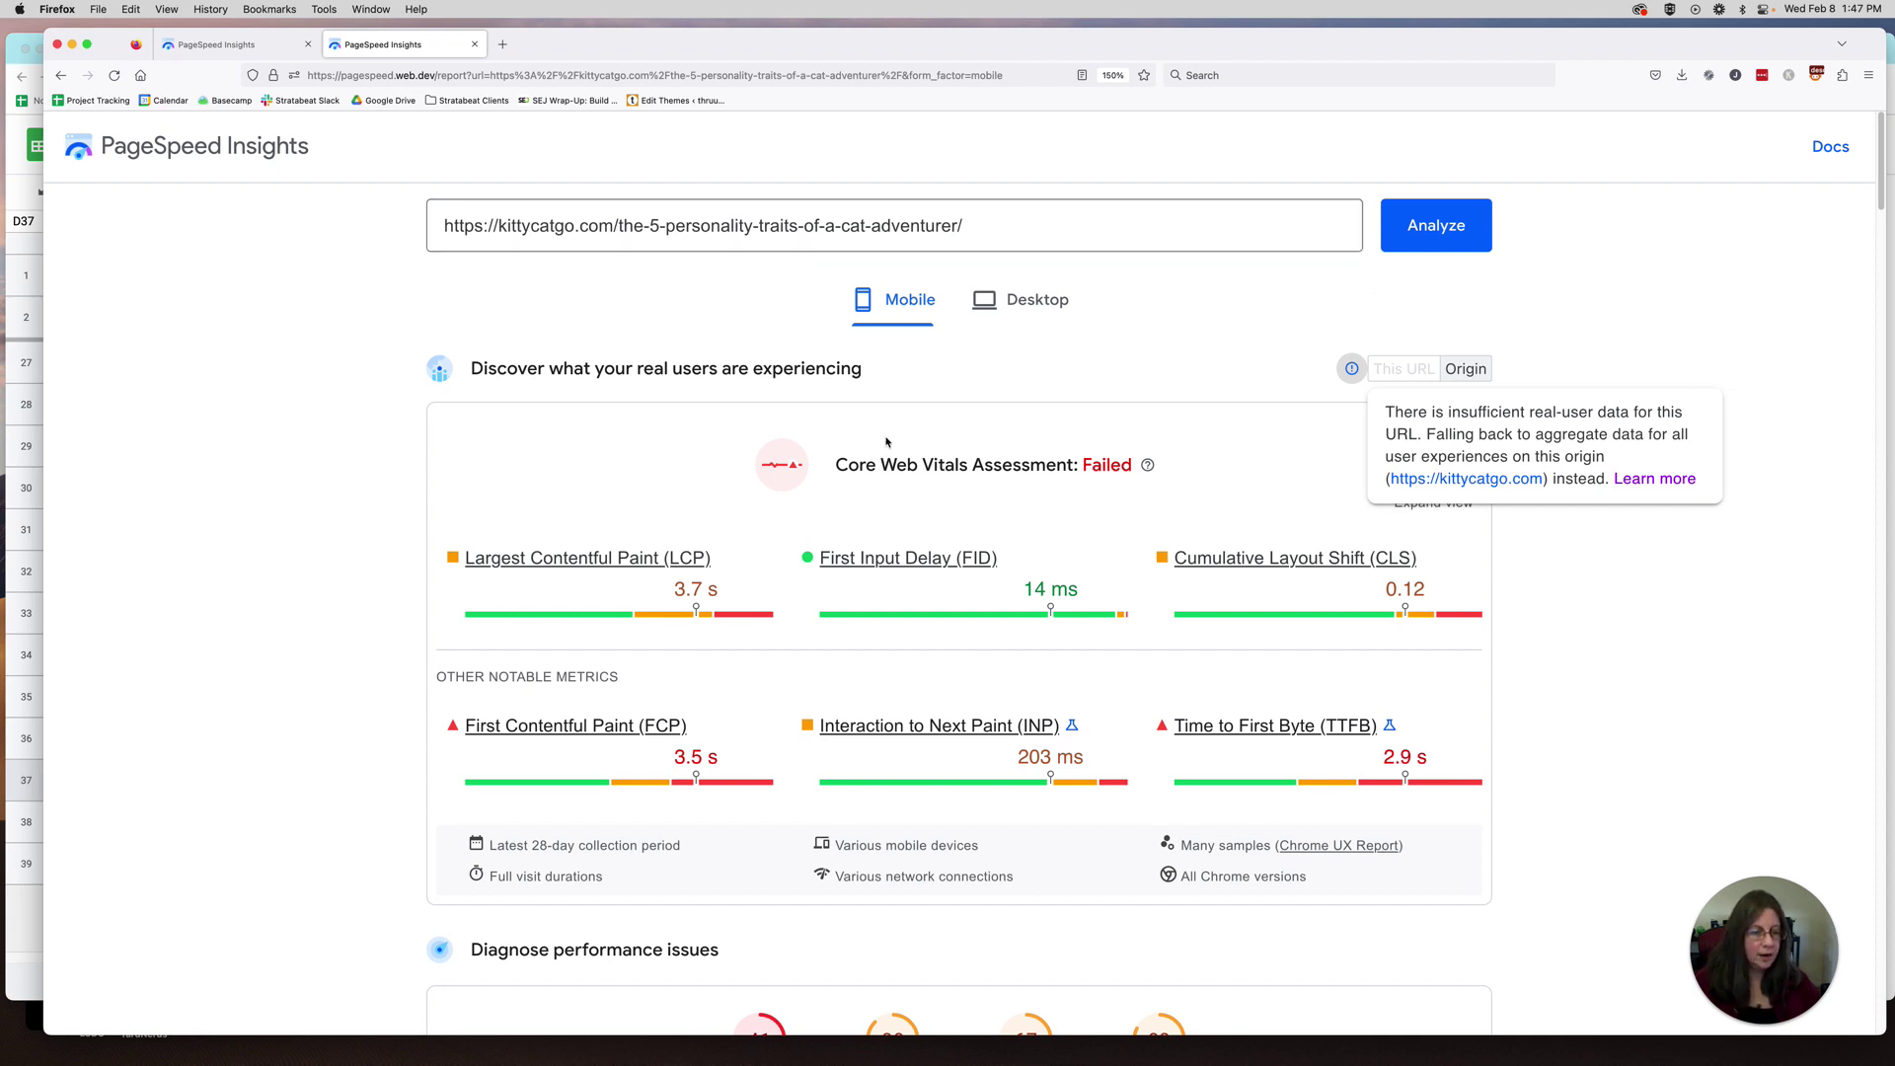
- Close the insufficient real-user data note and bring the Google Sheets audit's Technical tab forward
{"action": "left_click", "coordinate": [1664, 286]}
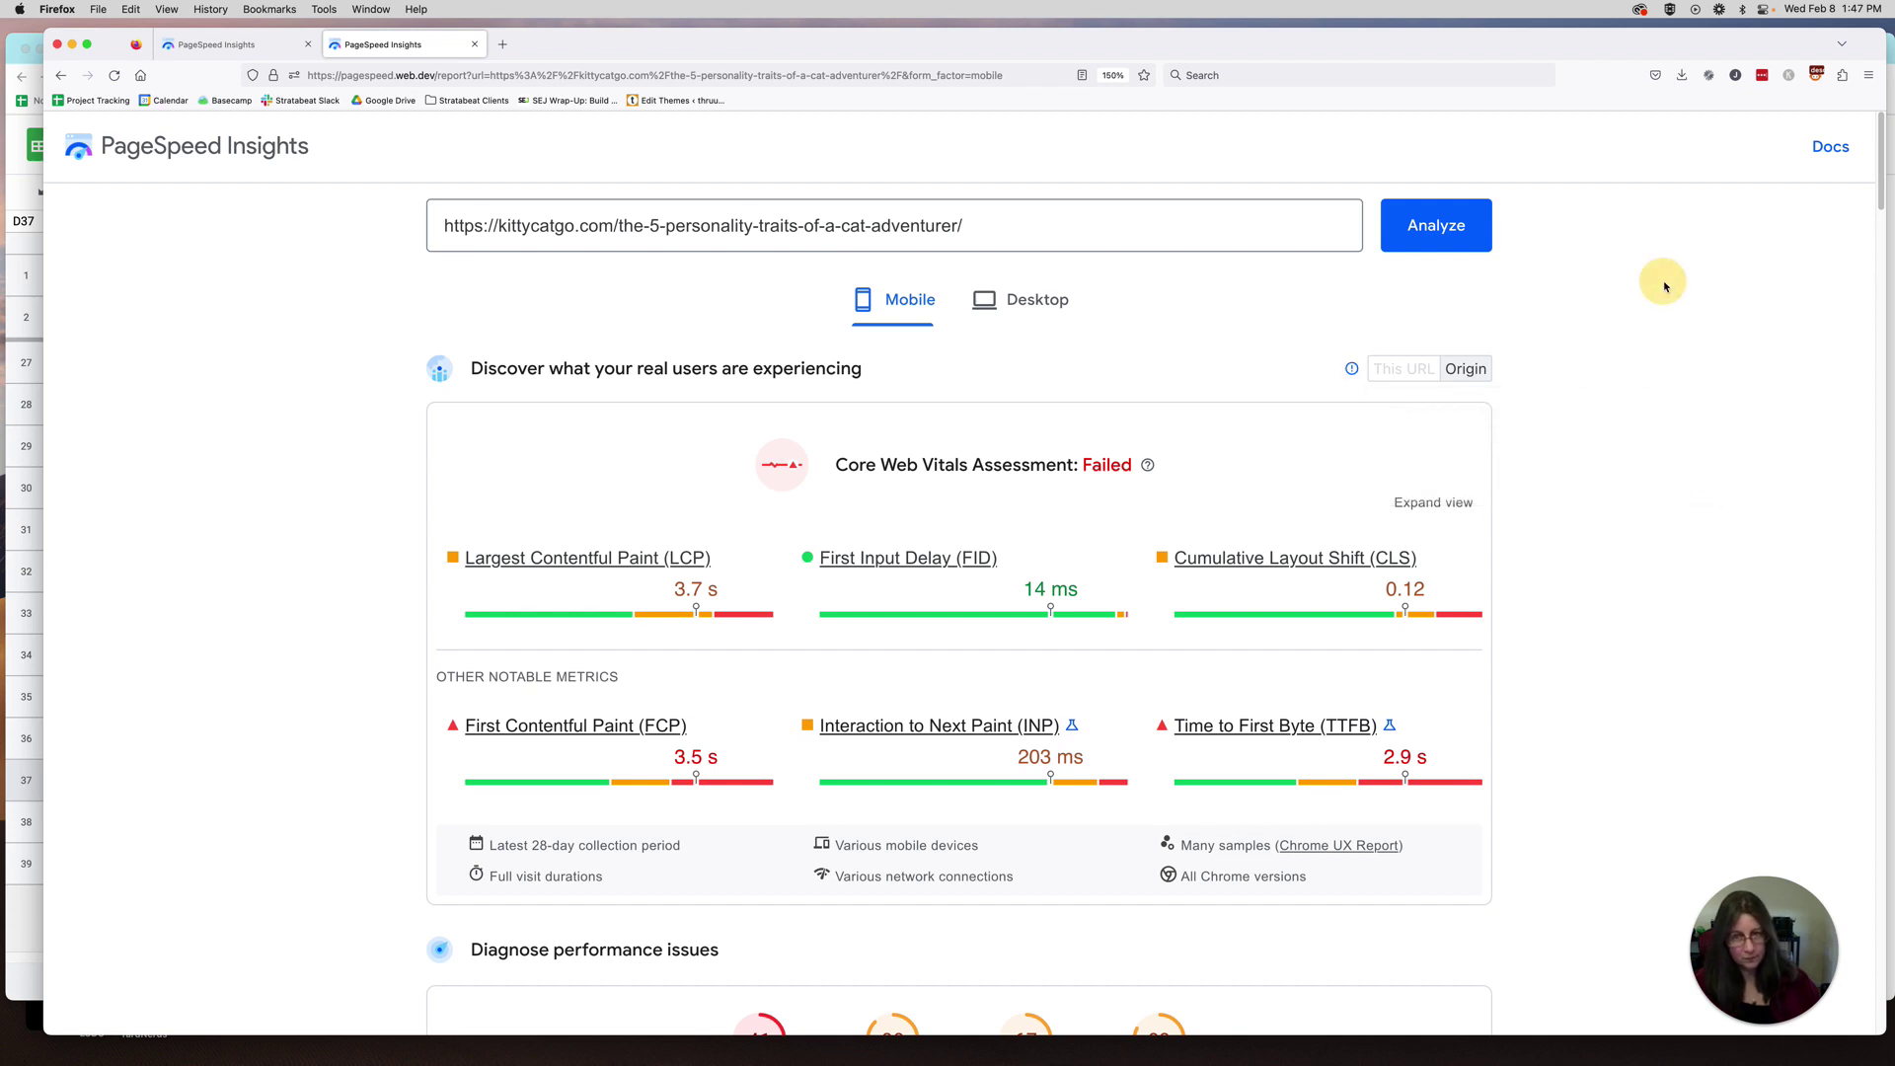
{"action": "left_click", "coordinate": [22, 921]}
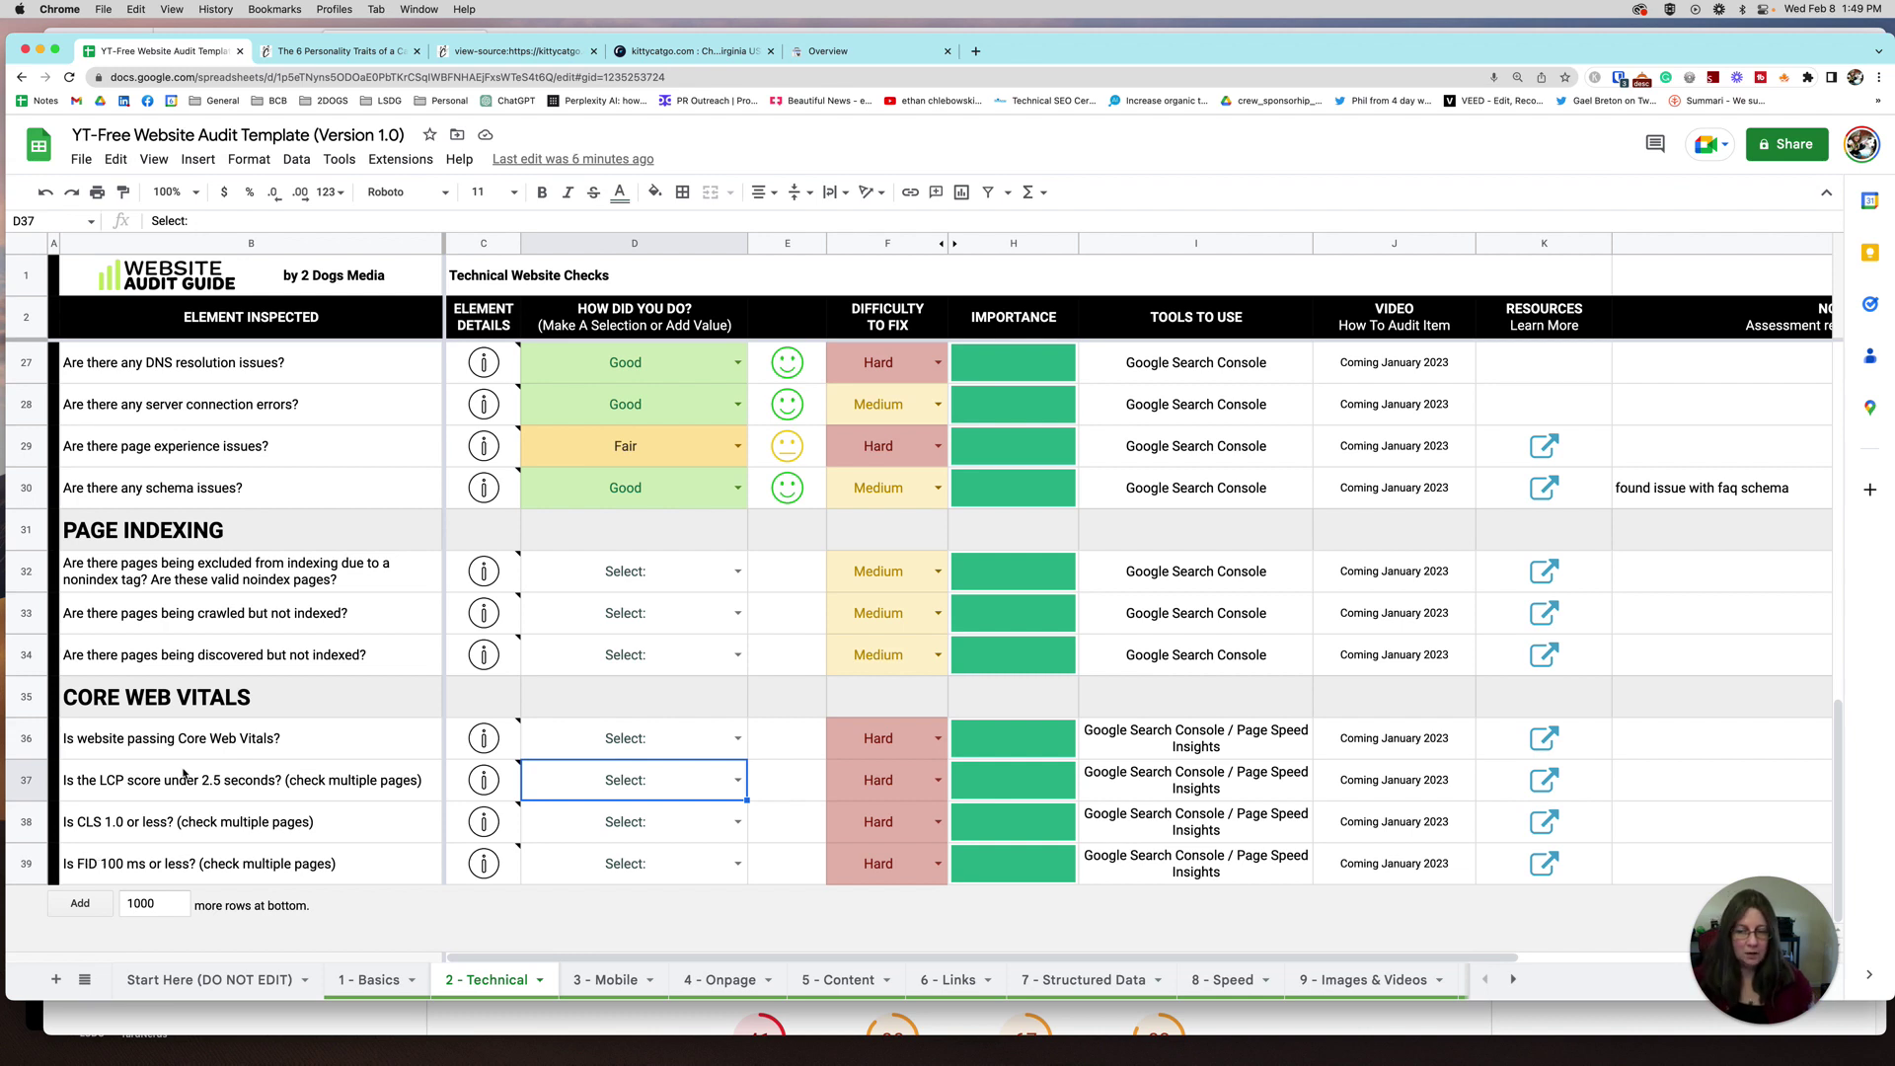
- Check the LCP under 2.5 seconds question in B37, then bring back the cat-adventurer PageSpeed report
{"action": "left_click", "coordinate": [255, 781]}
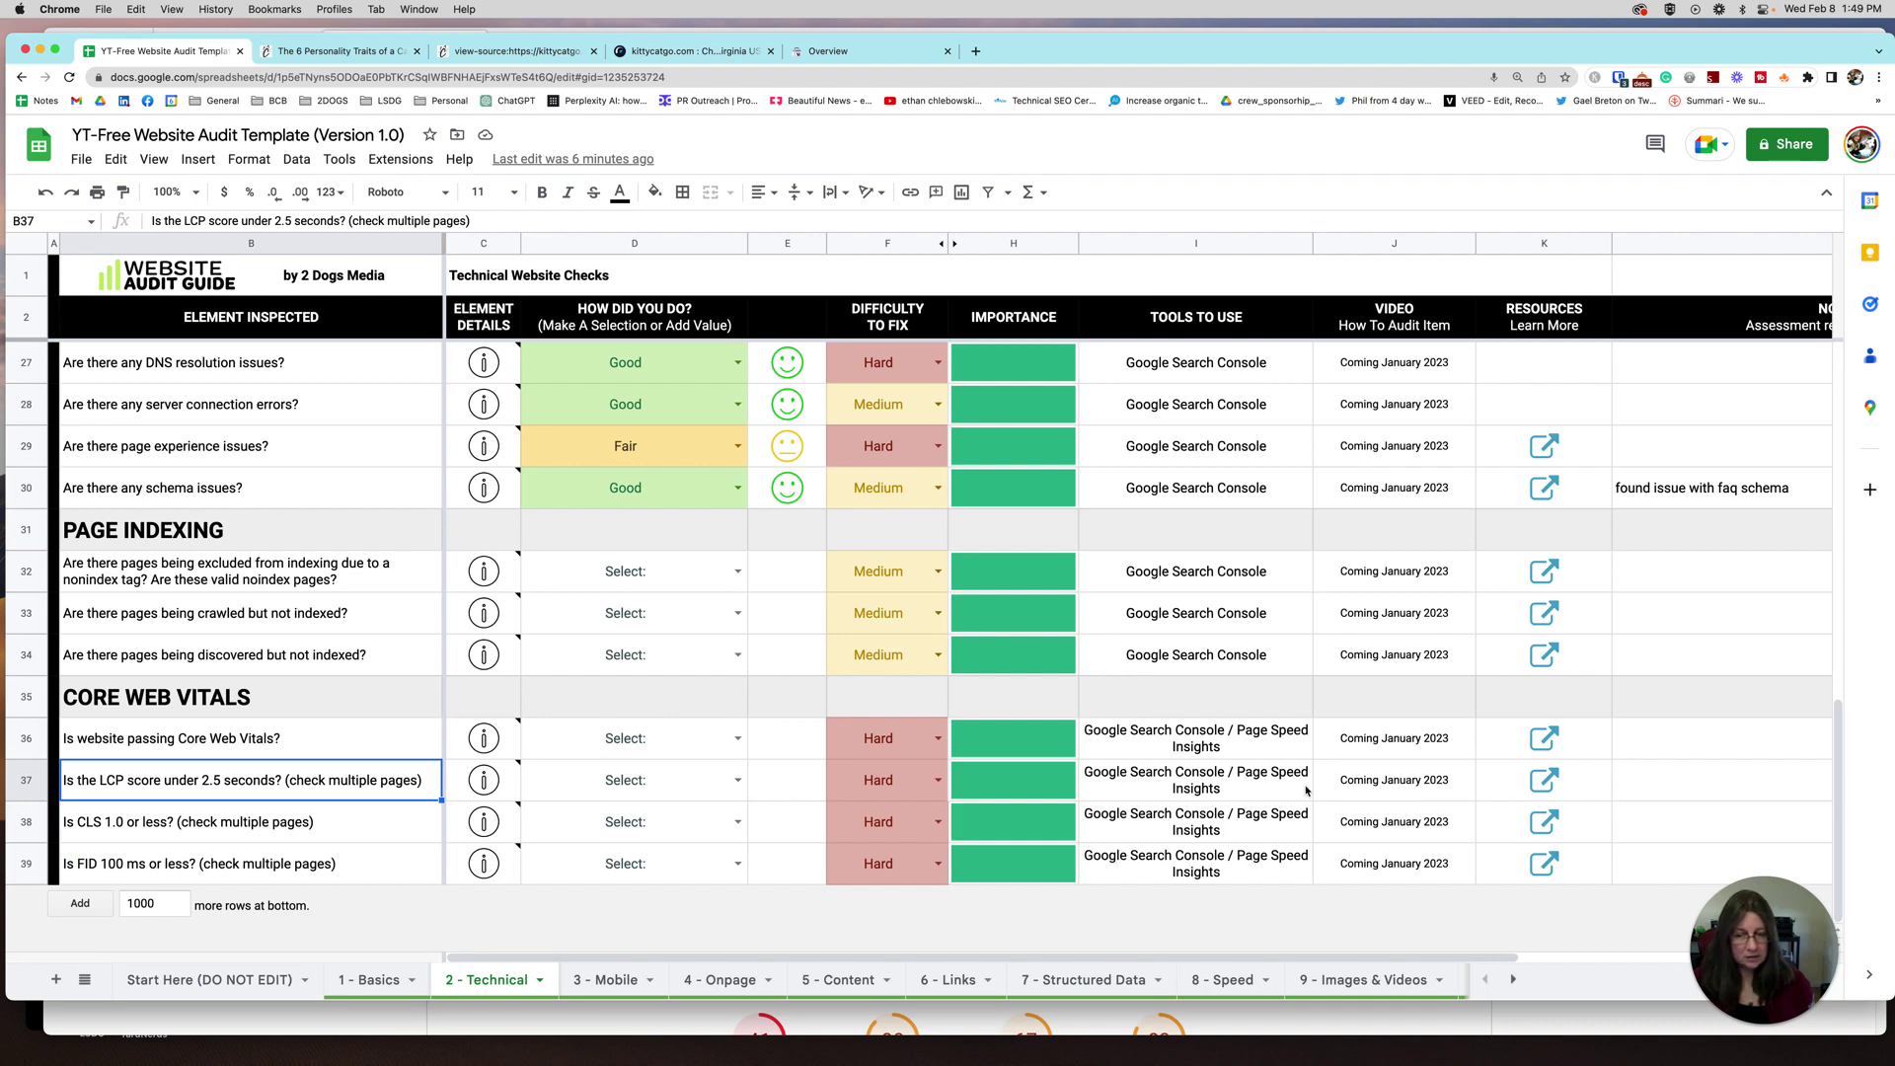
{"action": "left_click", "coordinate": [390, 1030]}
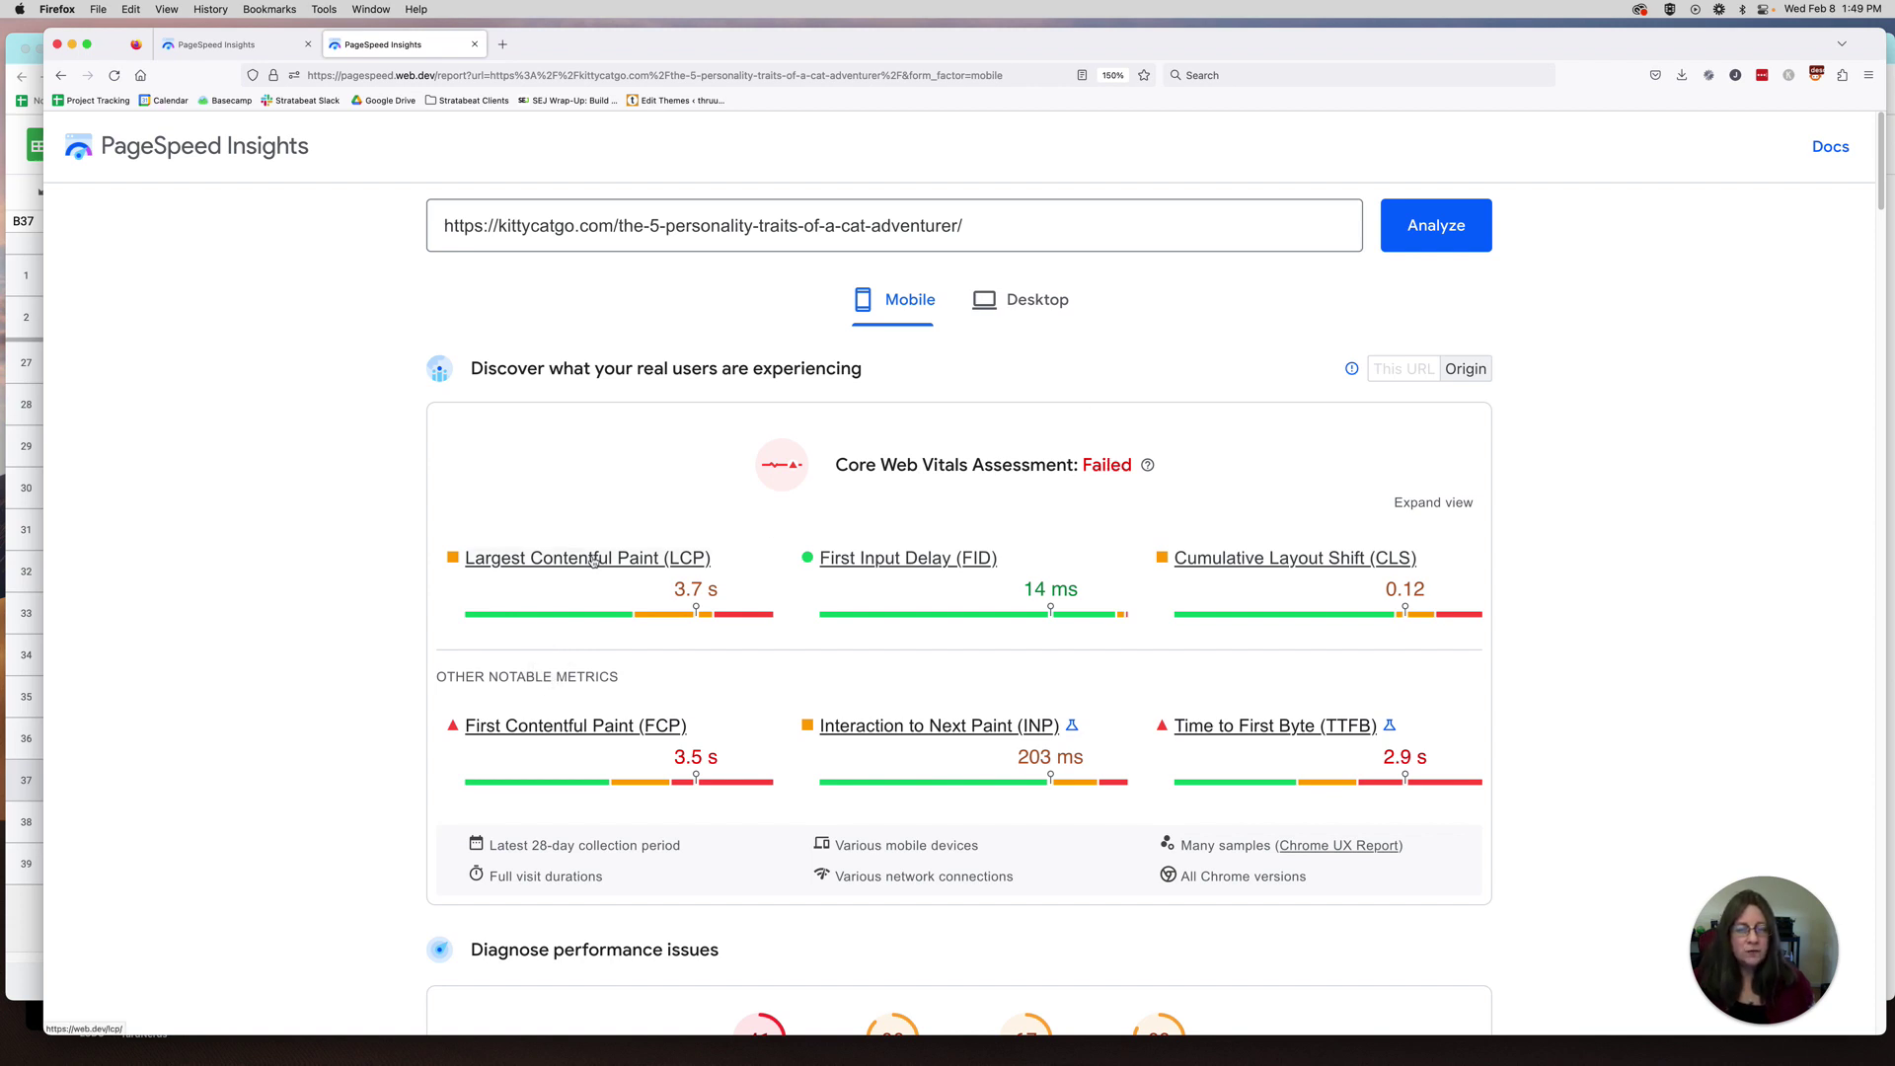
- Enlarge and close the Largest Contentful Paint element screenshot, then scroll back to the report top
{"action": "scroll", "coordinate": [590, 558], "scroll_direction": "down", "scroll_amount": 1}
{"action": "scroll", "coordinate": [591, 558], "scroll_direction": "down", "scroll_amount": 20}
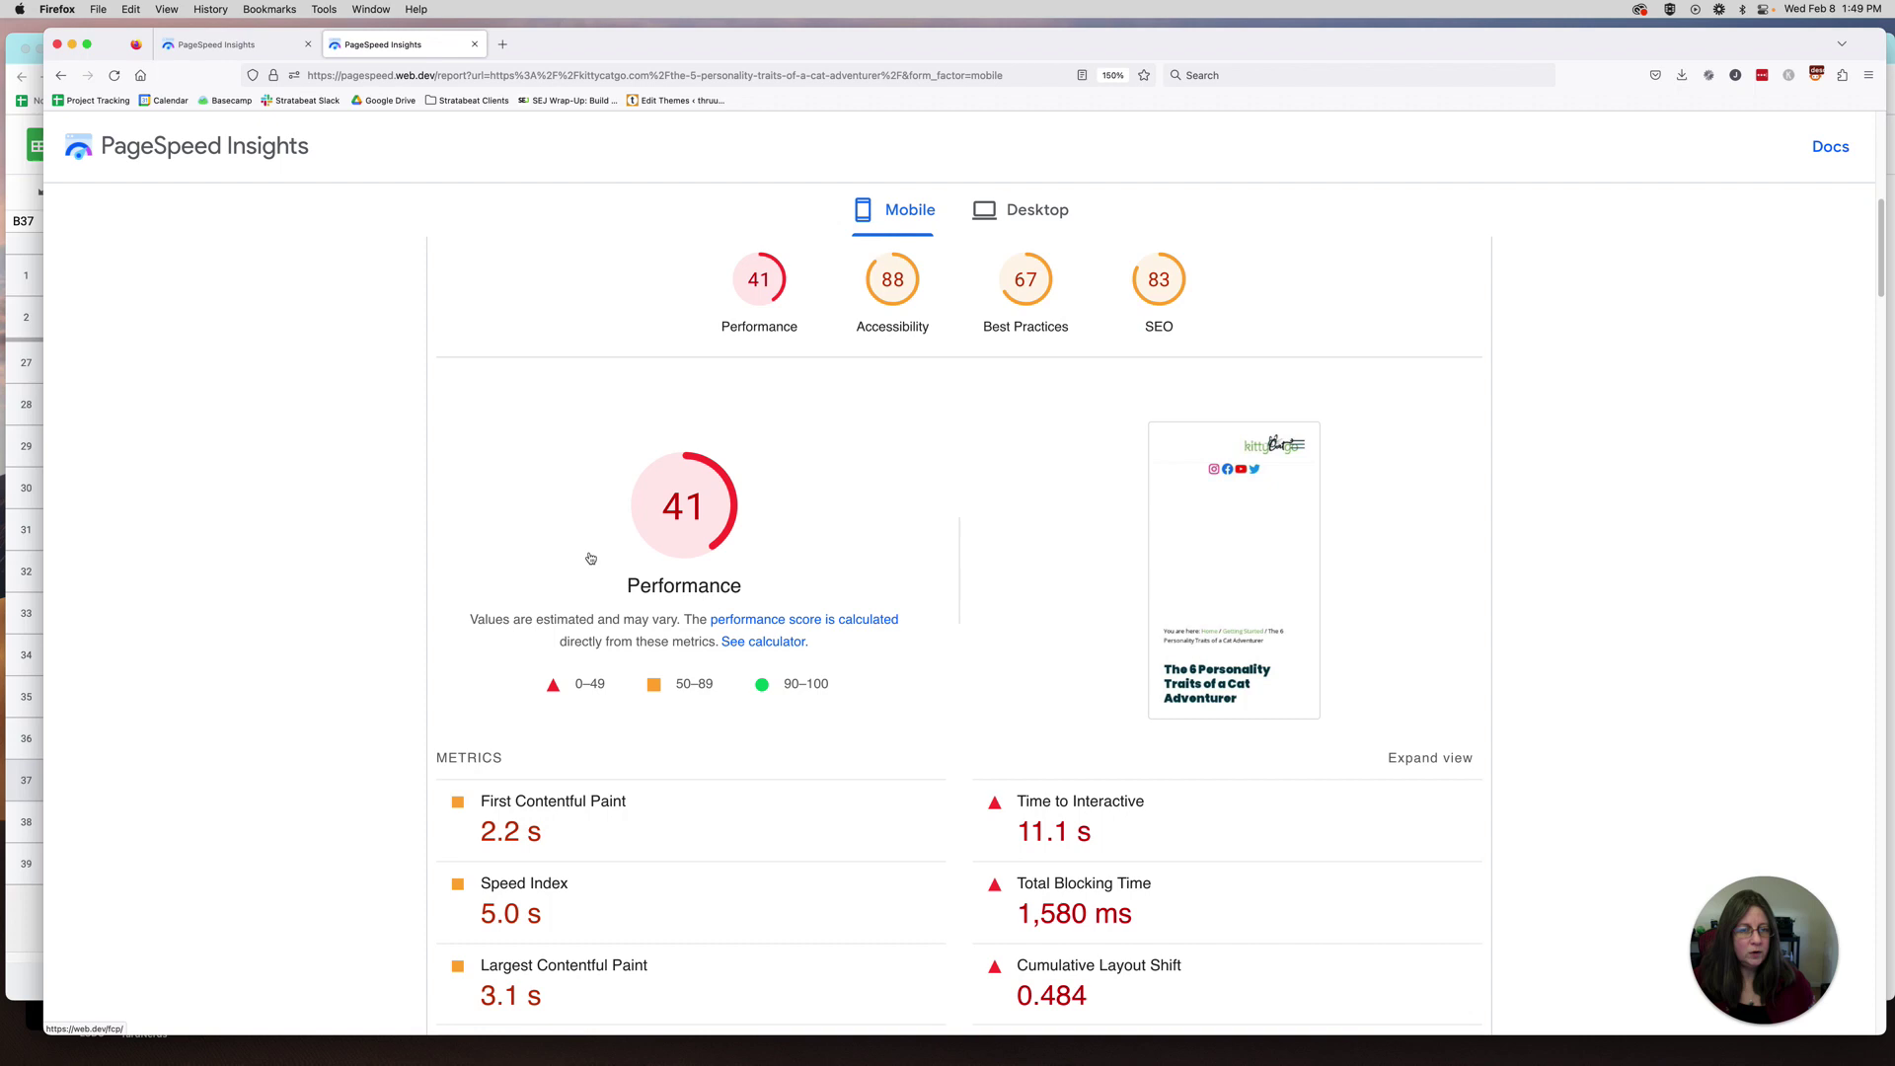
{"action": "scroll", "coordinate": [591, 558], "scroll_direction": "down", "scroll_amount": 8}
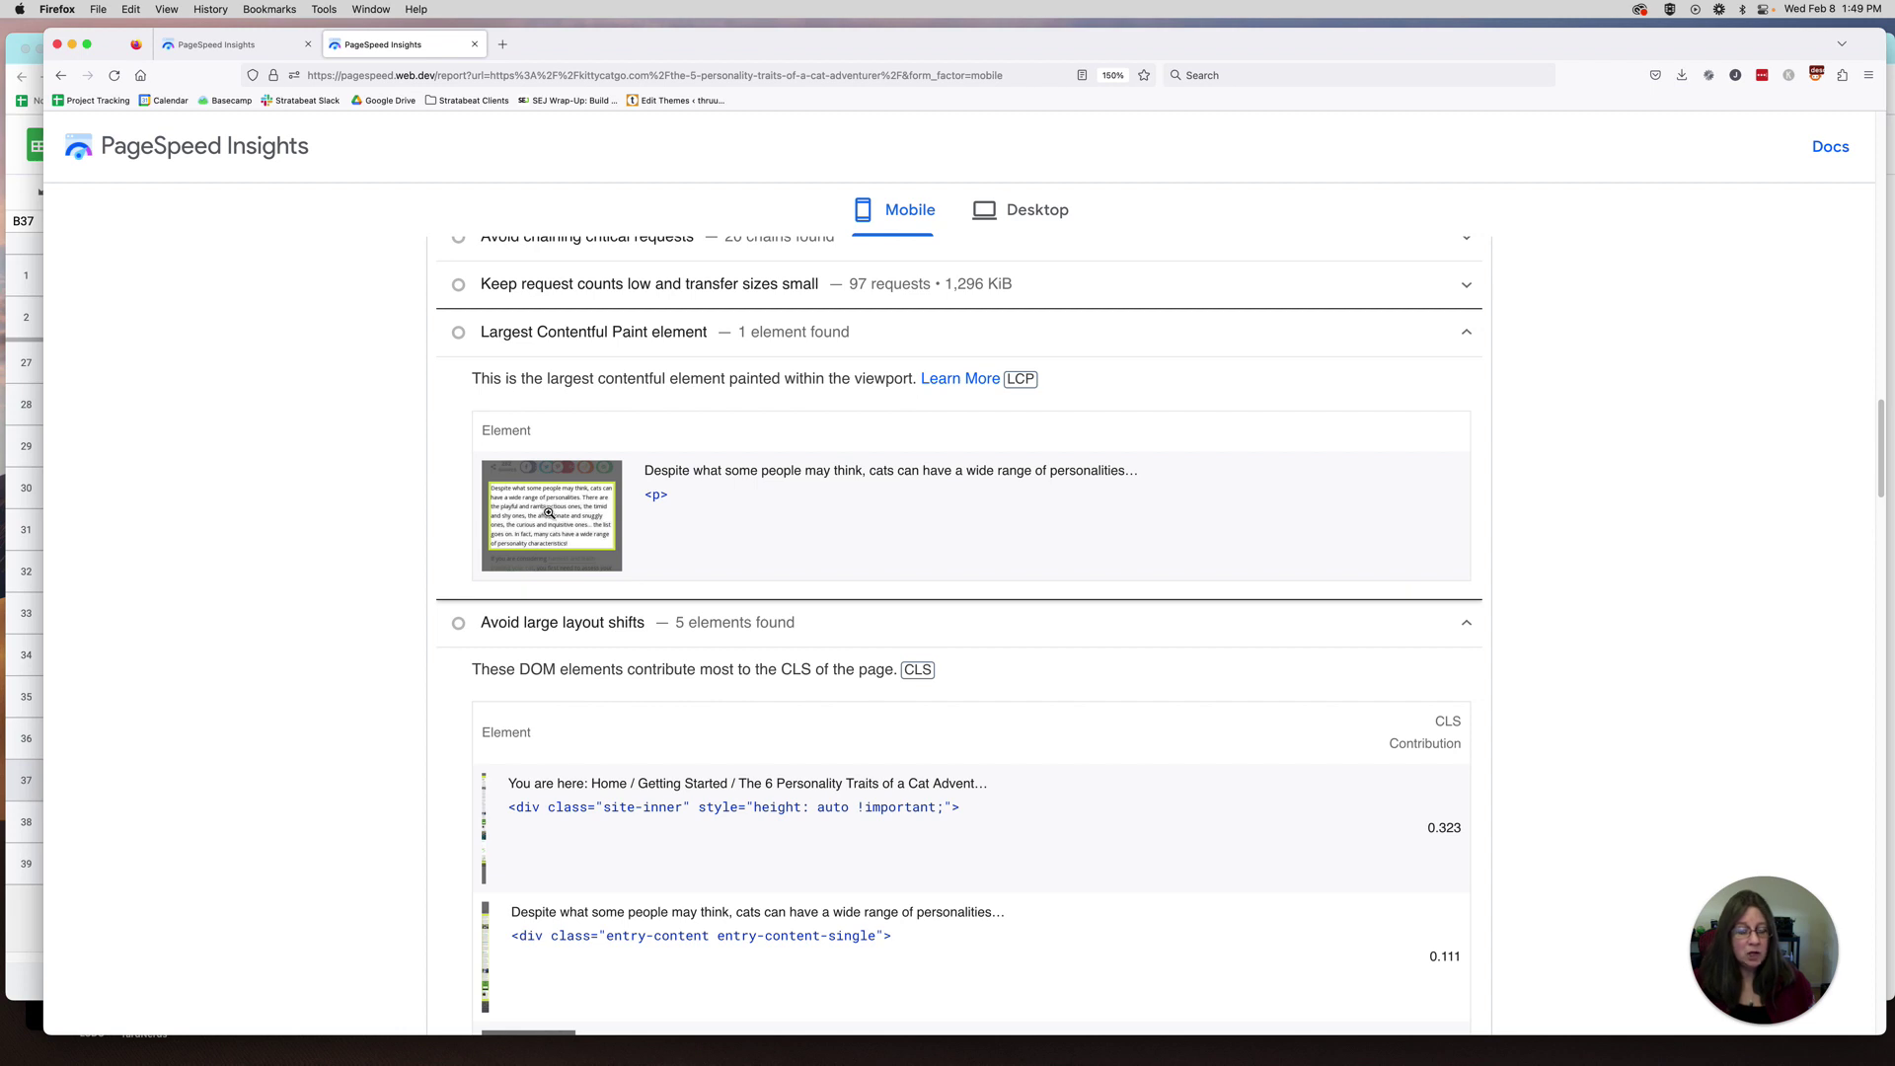
{"action": "left_click", "coordinate": [549, 512]}
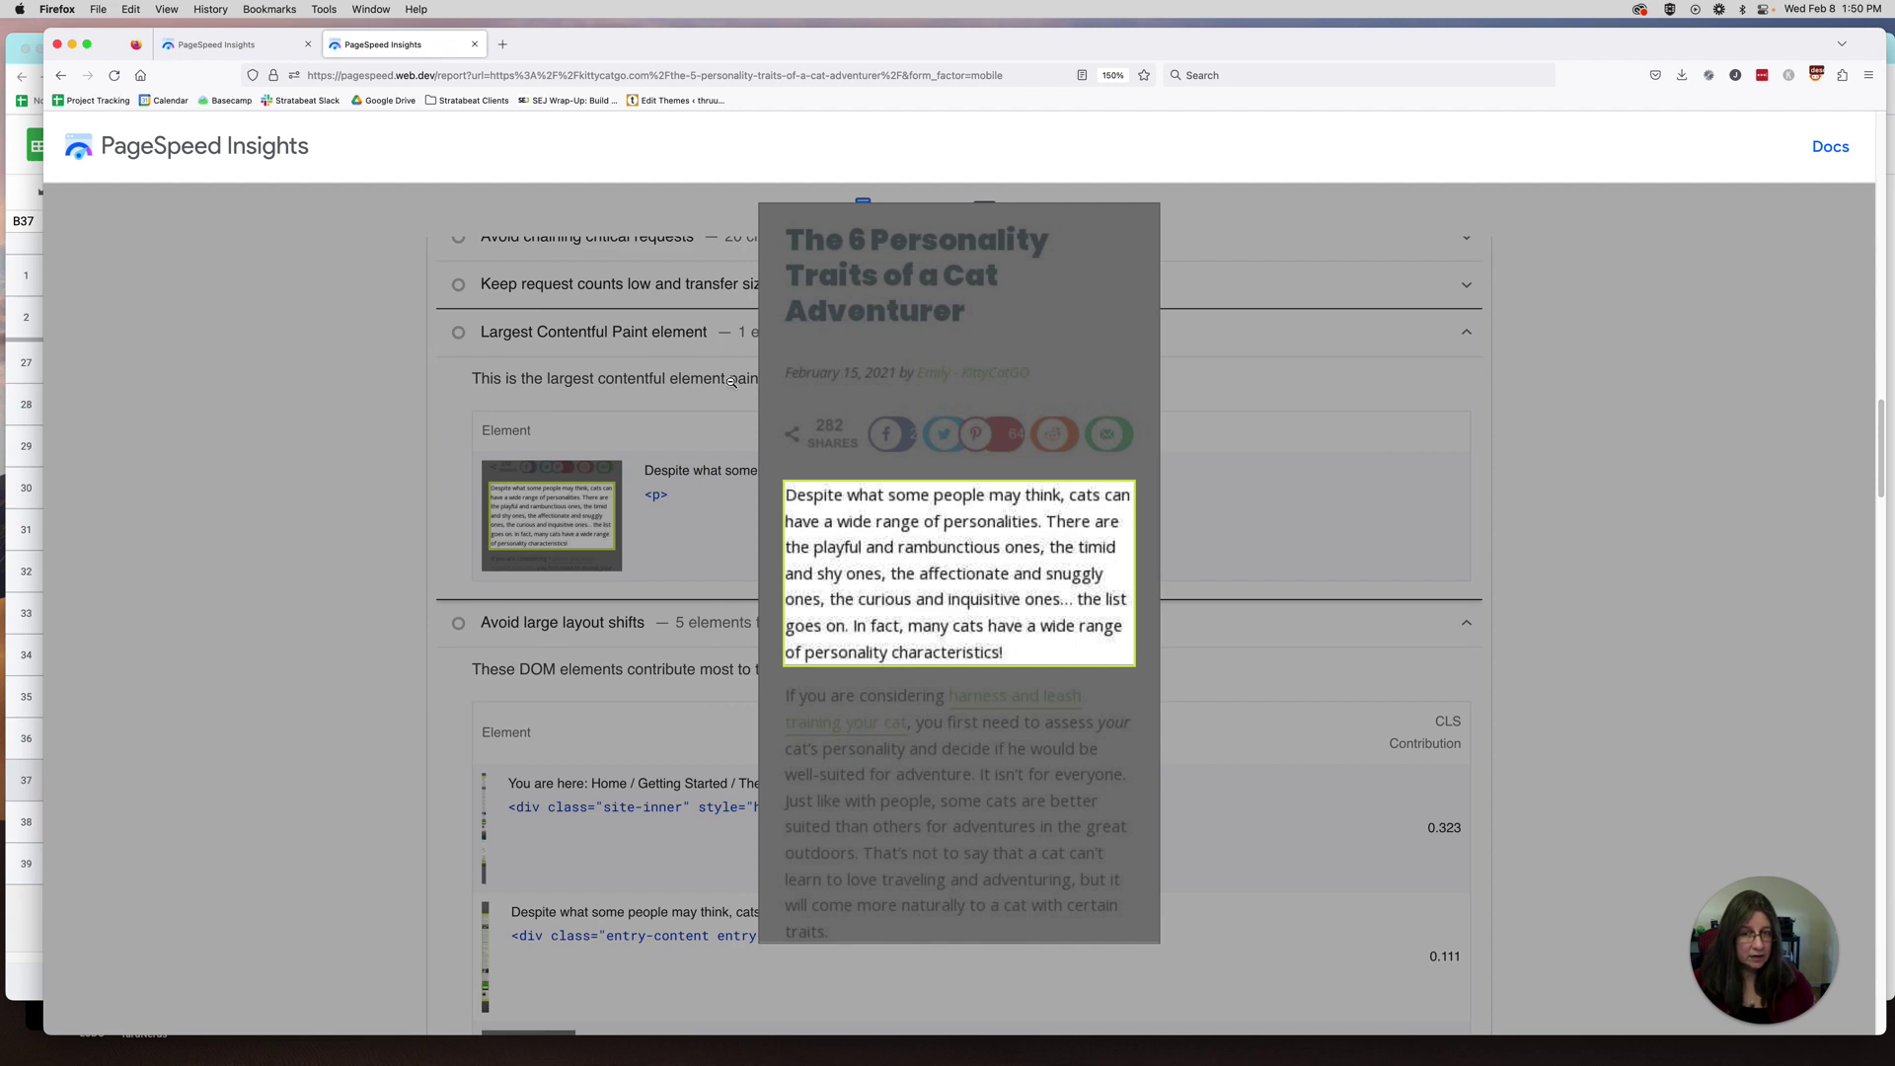
{"action": "left_click", "coordinate": [437, 526]}
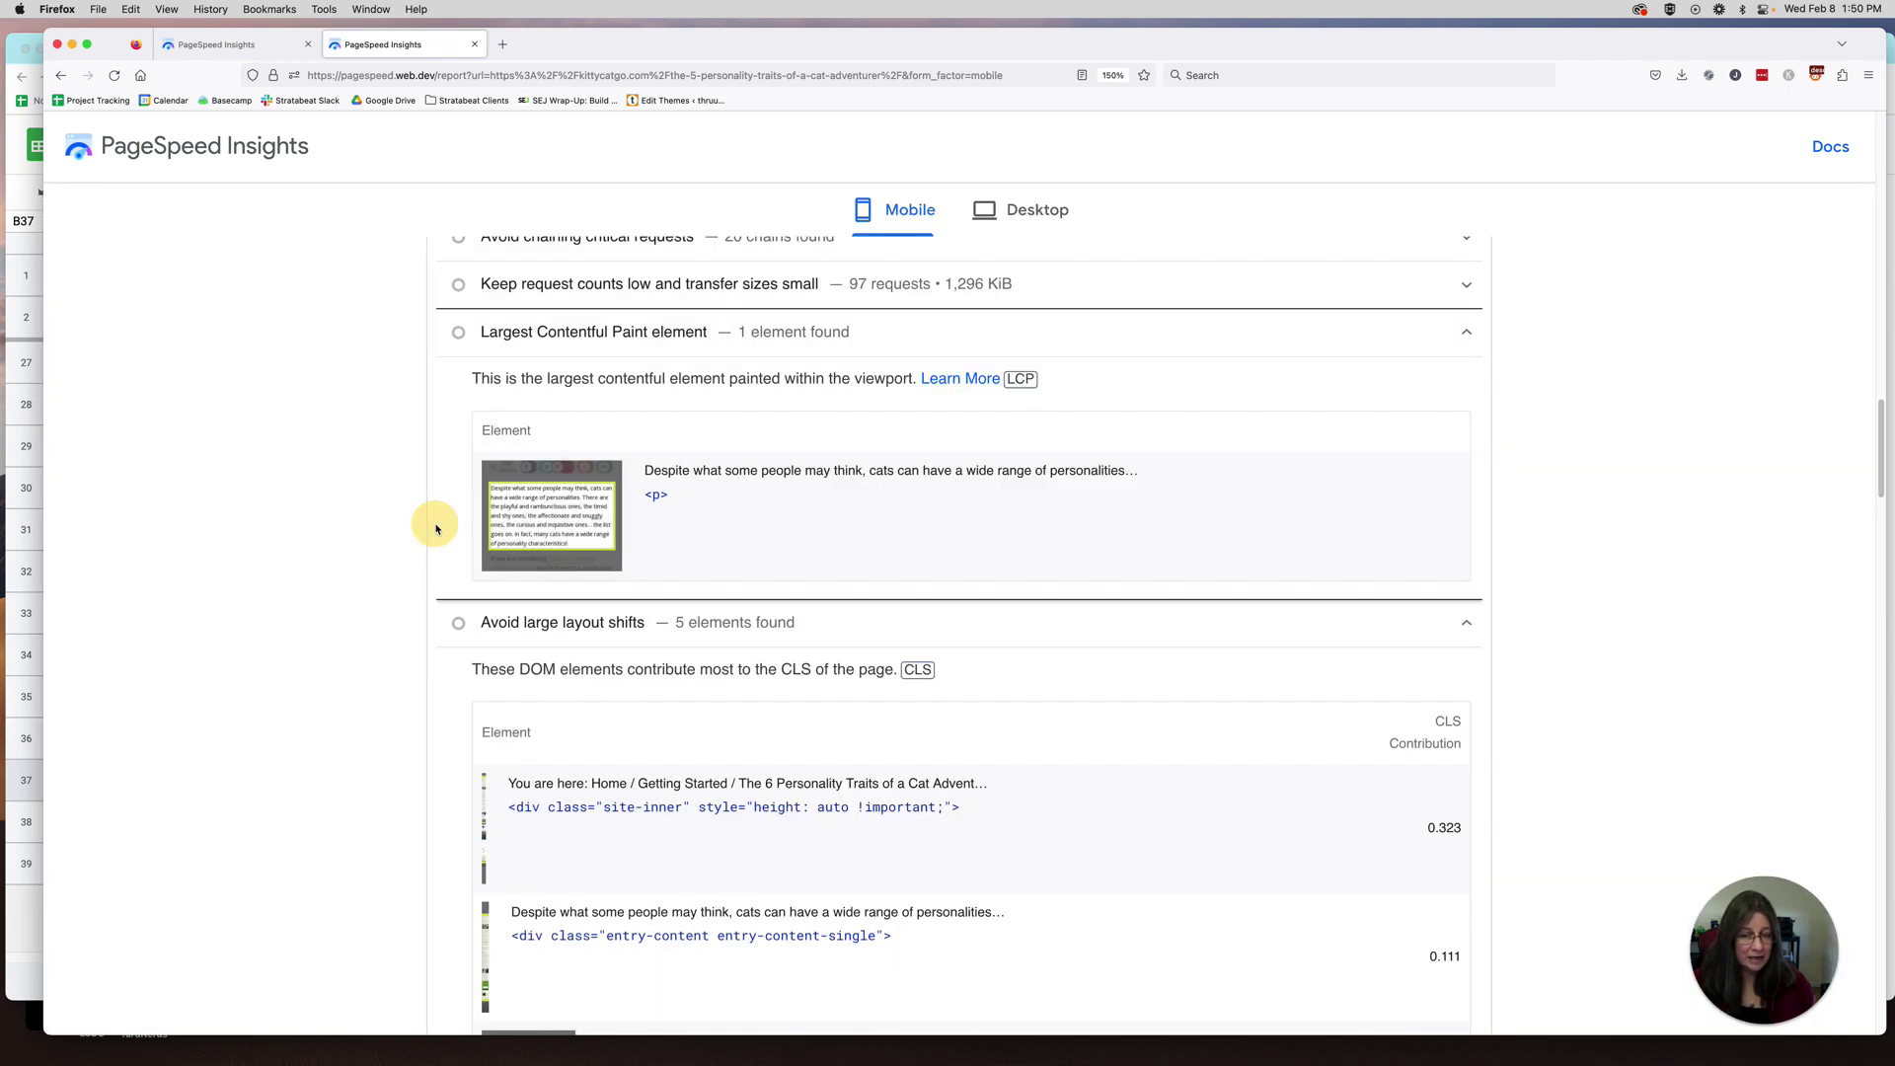
{"action": "scroll", "coordinate": [1121, 372], "scroll_direction": "up", "scroll_amount": 15}
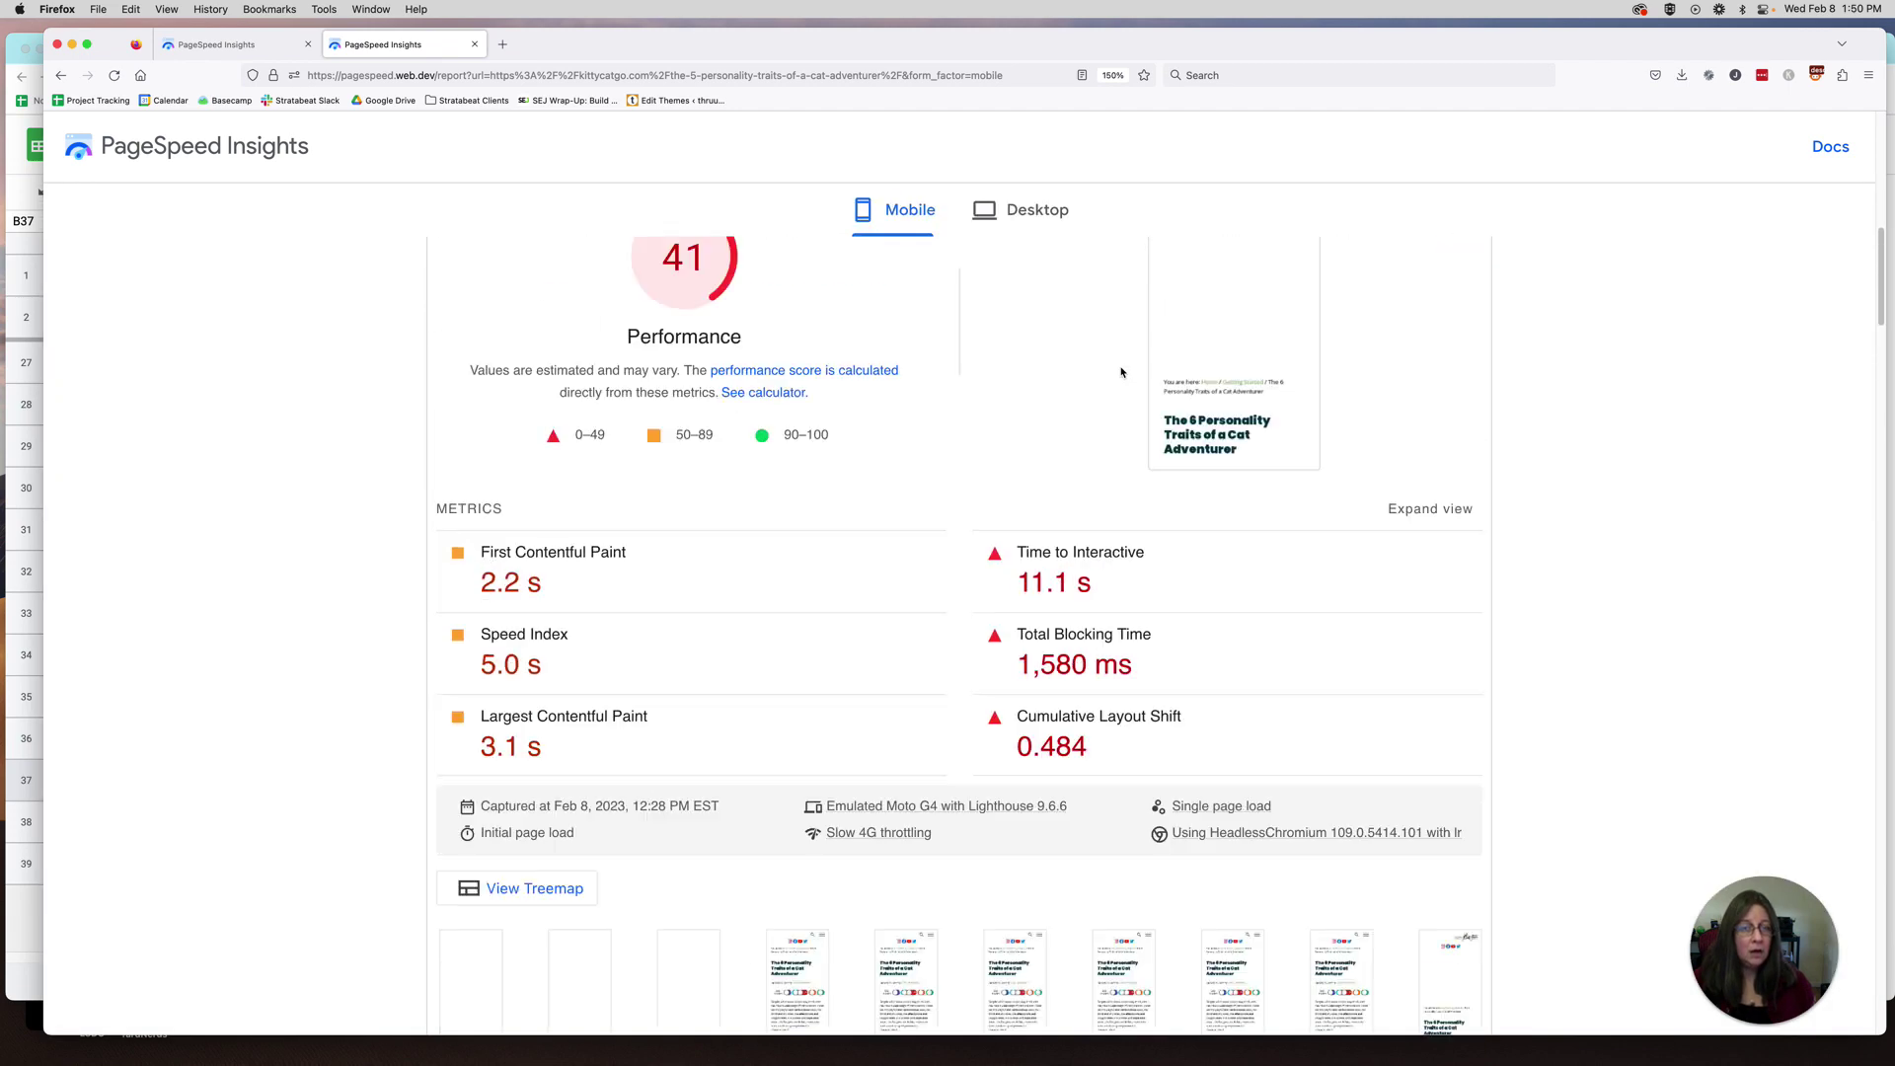
{"action": "scroll", "coordinate": [1121, 372], "scroll_direction": "up", "scroll_amount": 6}
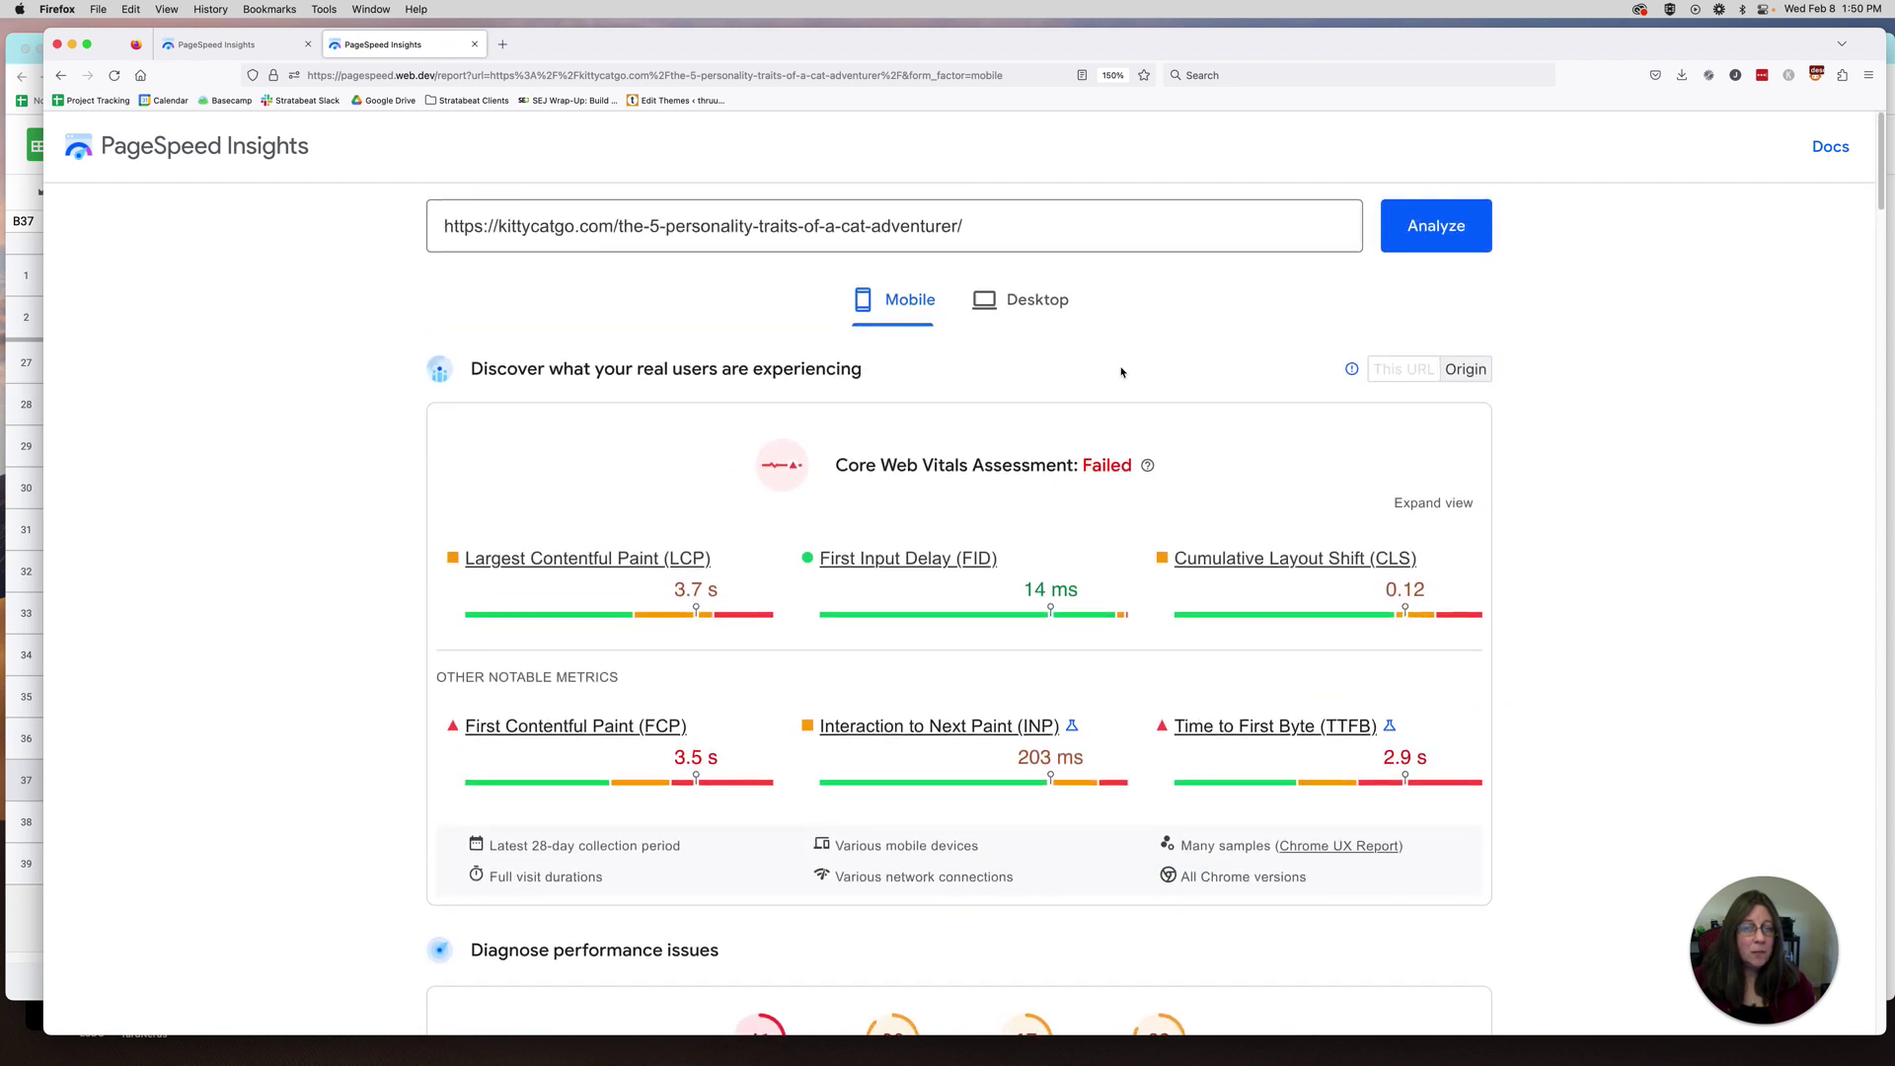
- Open the cat-adventurer WebPageTest Web Vitals results and highlight the 2016 ms Largest Contentful Paint heading
{"action": "left_click", "coordinate": [16, 958]}
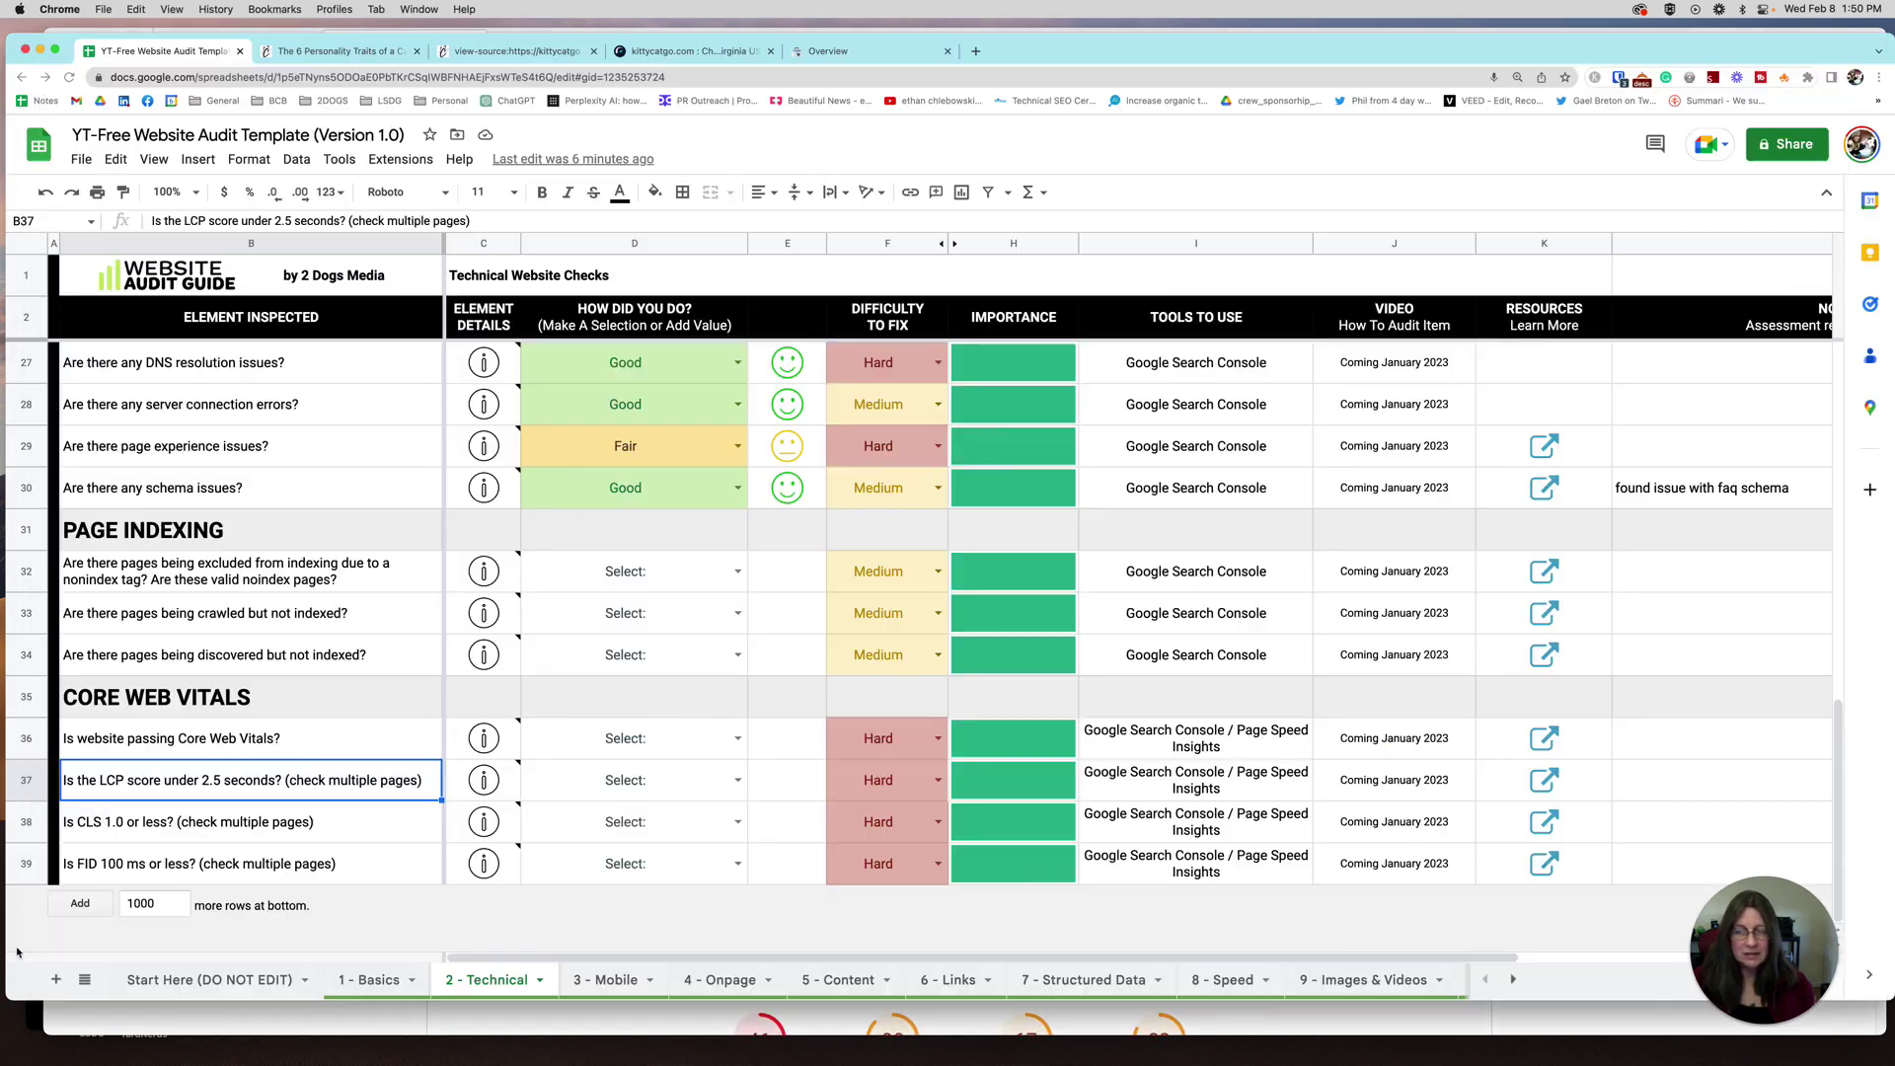
{"action": "left_click", "coordinate": [655, 55]}
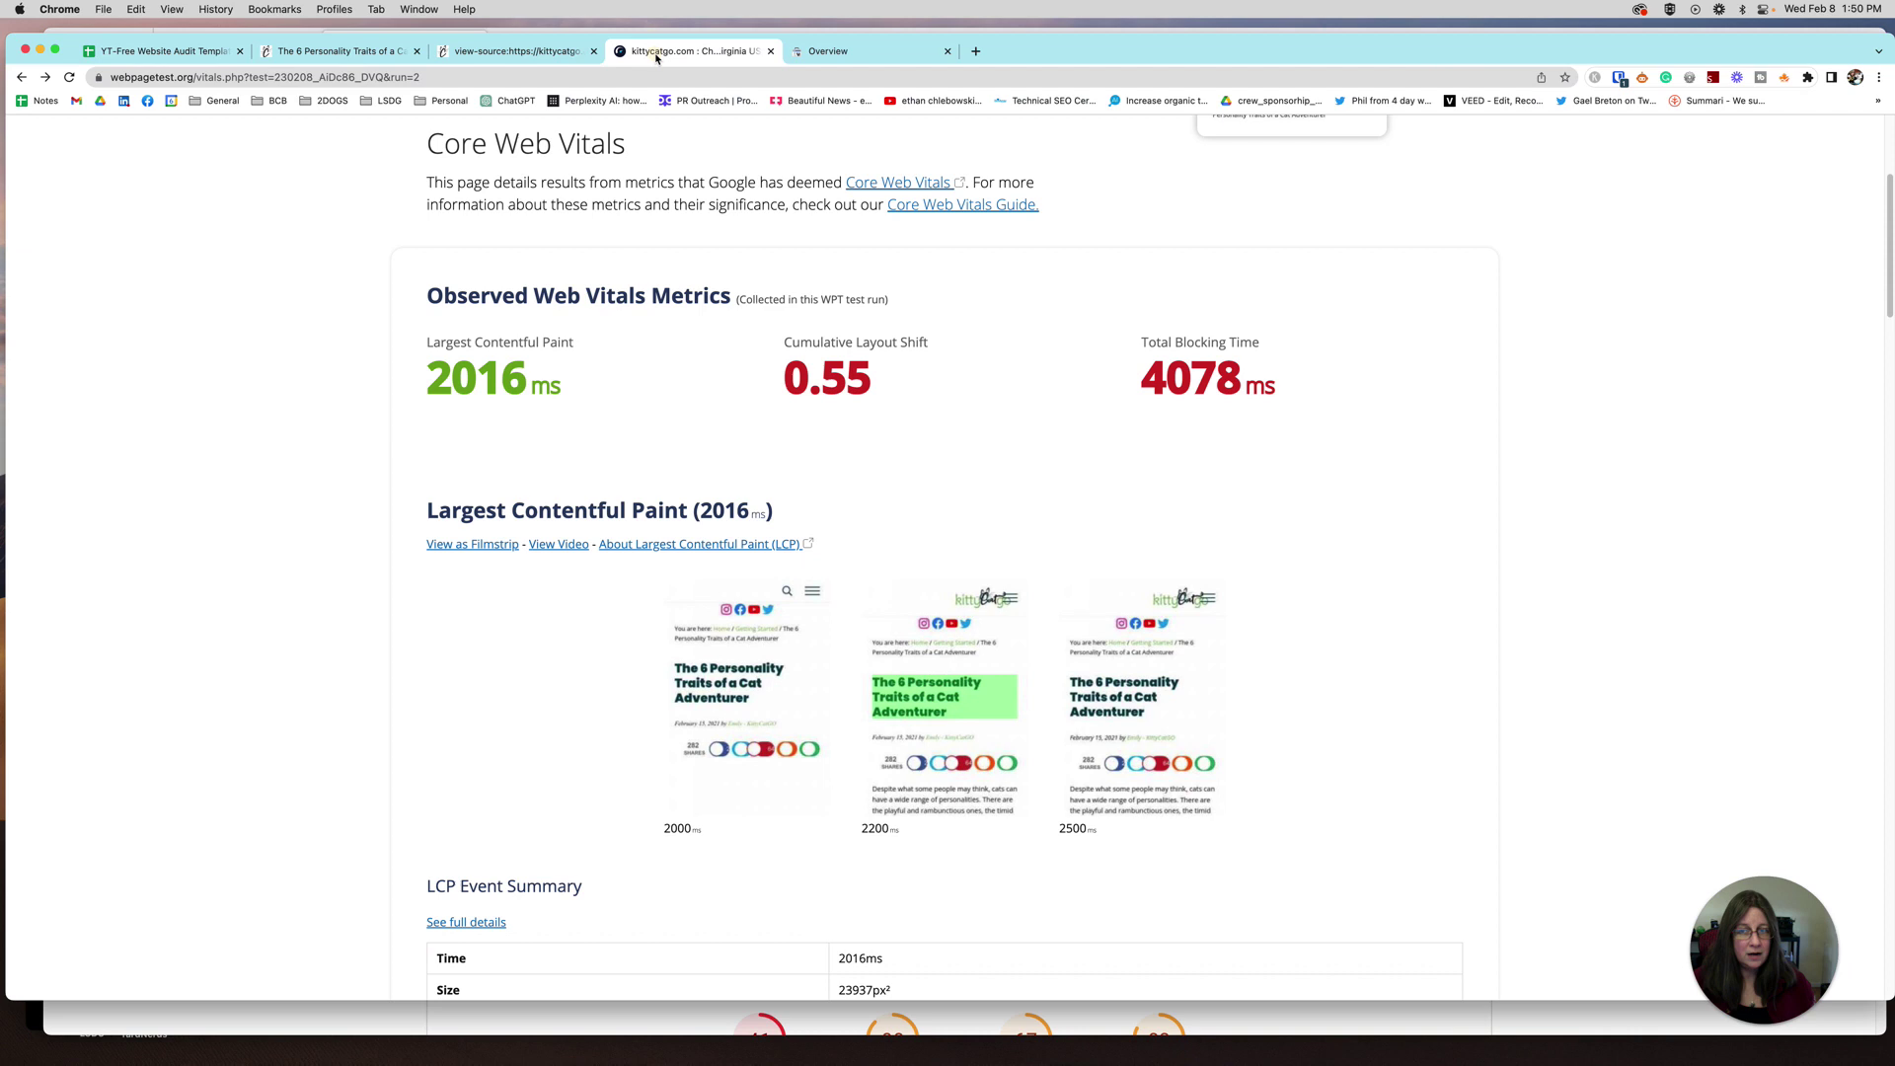
{"action": "scroll", "coordinate": [1238, 197], "scroll_direction": "up", "scroll_amount": 4}
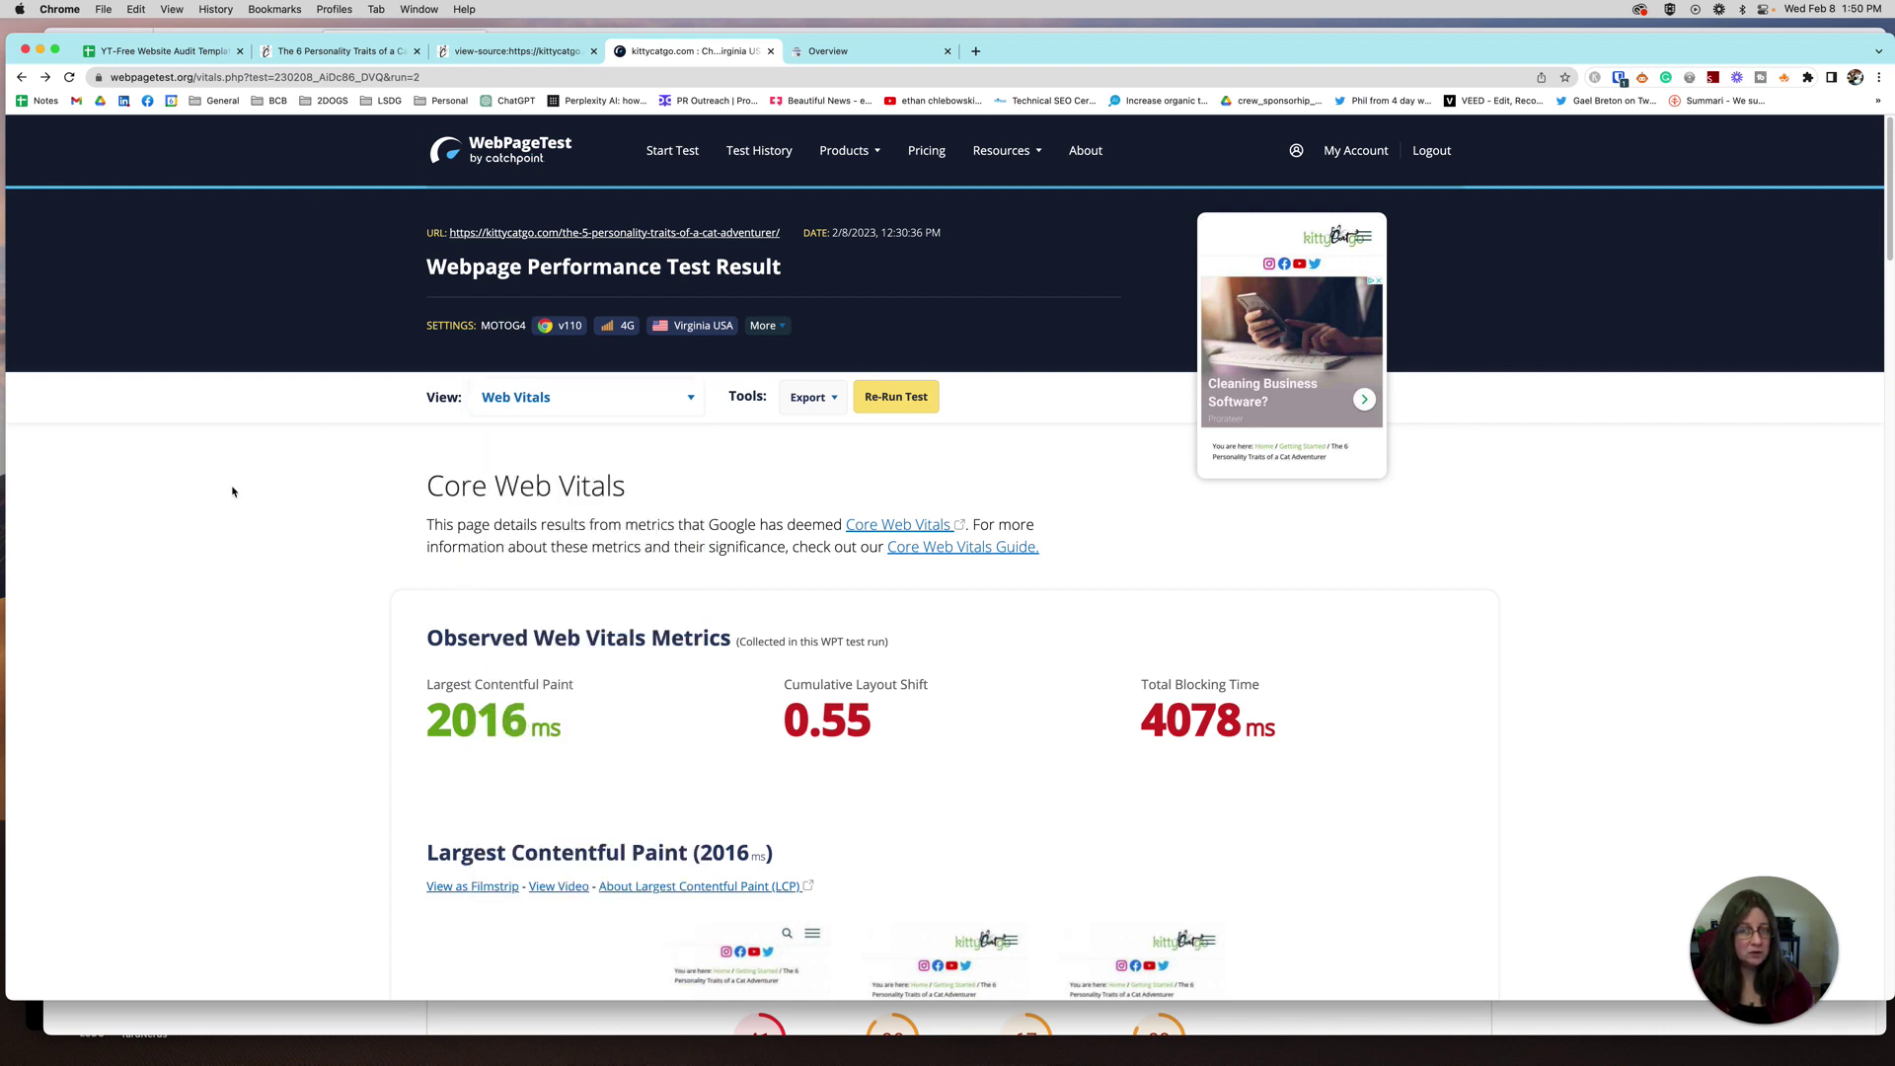
{"action": "scroll", "coordinate": [232, 491], "scroll_direction": "down", "scroll_amount": 2}
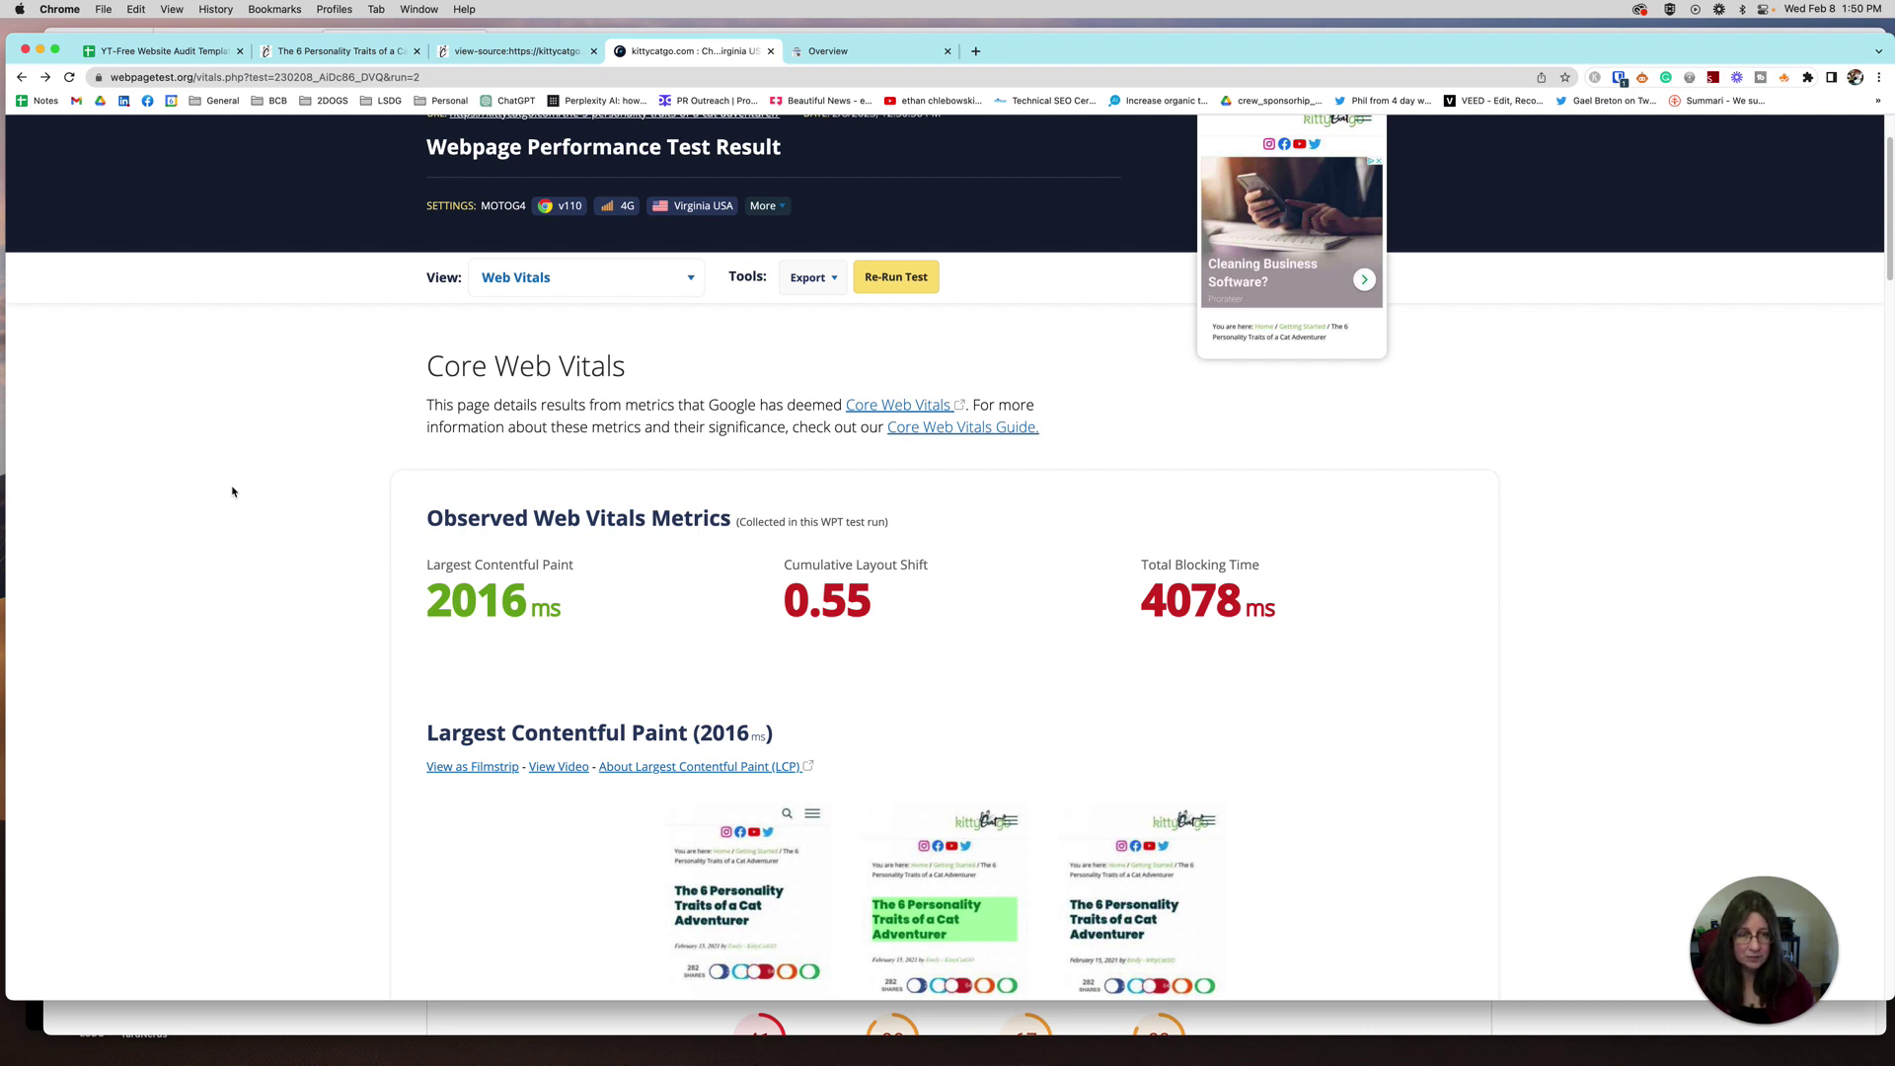
{"action": "scroll", "coordinate": [232, 491], "scroll_direction": "down", "scroll_amount": 5}
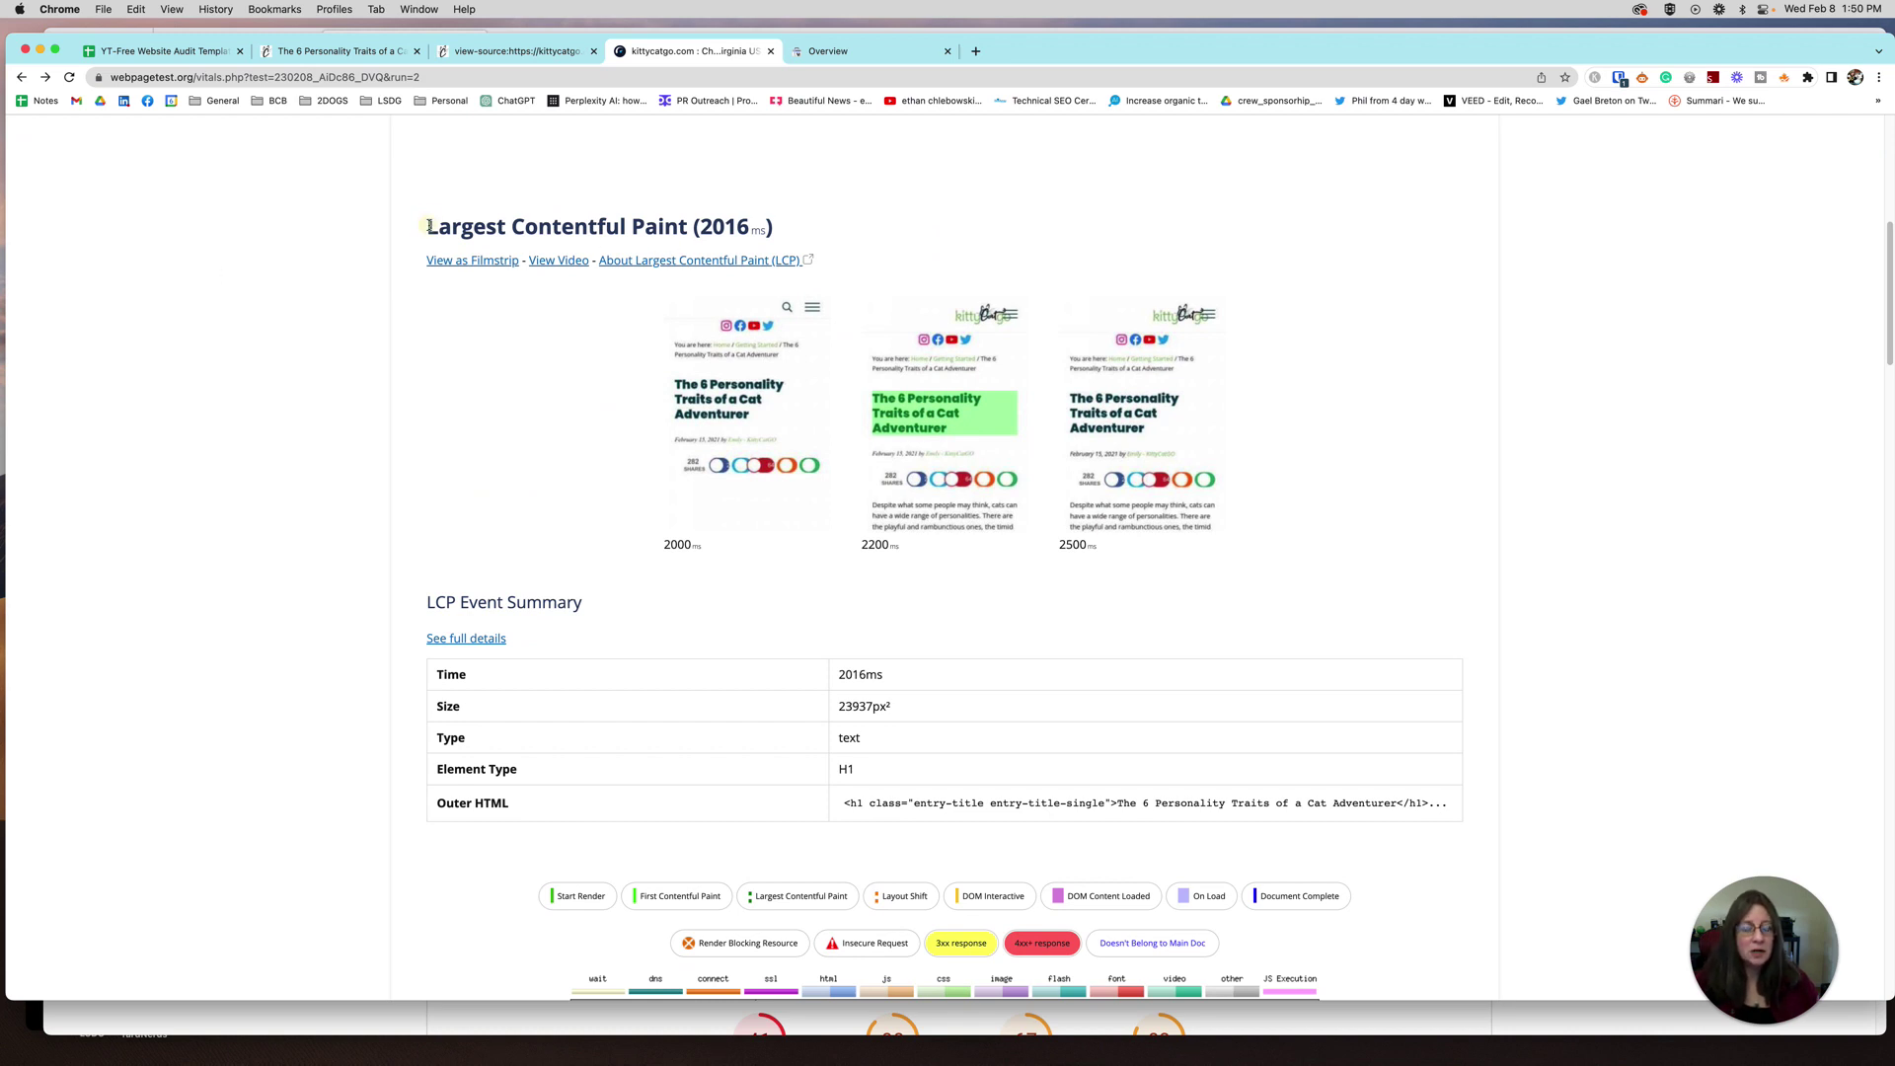
{"action": "left_click_drag", "start_coordinate": [428, 225], "coordinate": [861, 241]}
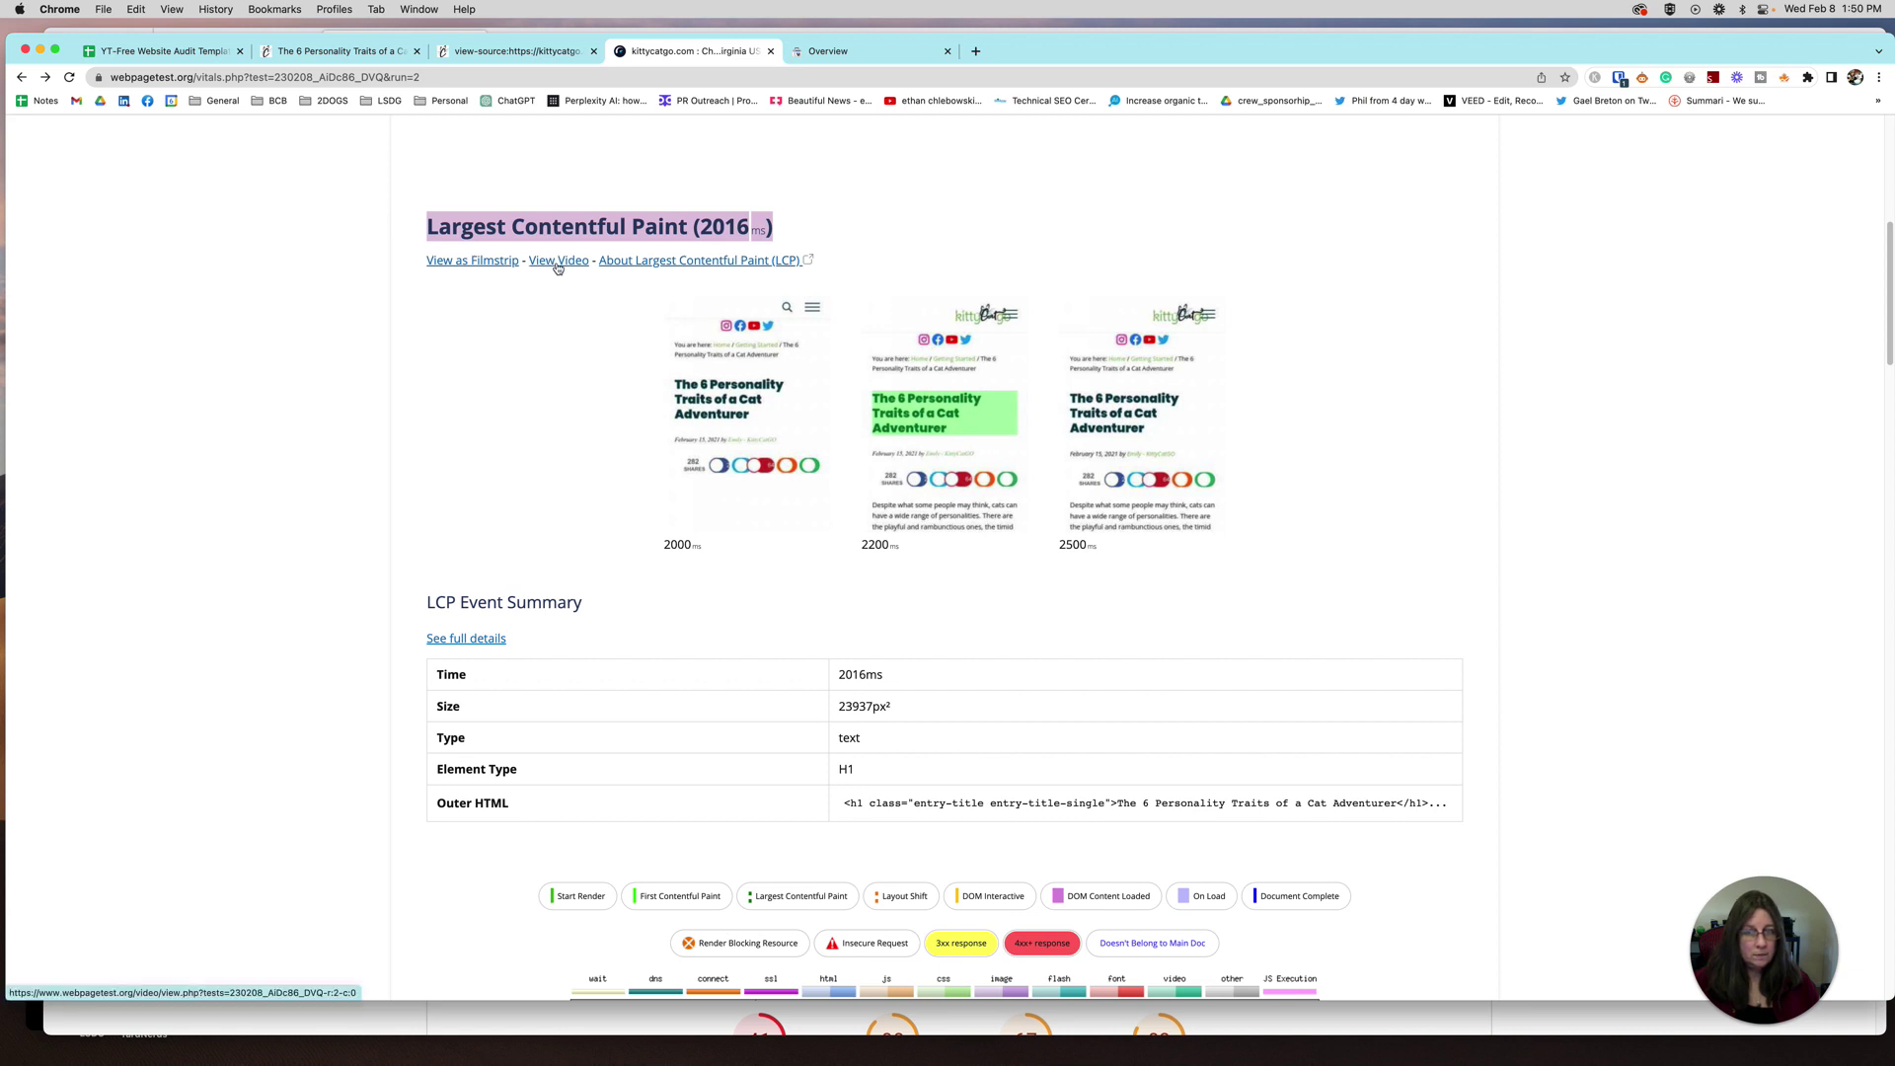
- Open the filmstrip view and scroll through the load frames starting from 0.0 s
{"action": "left_click", "coordinate": [464, 265]}
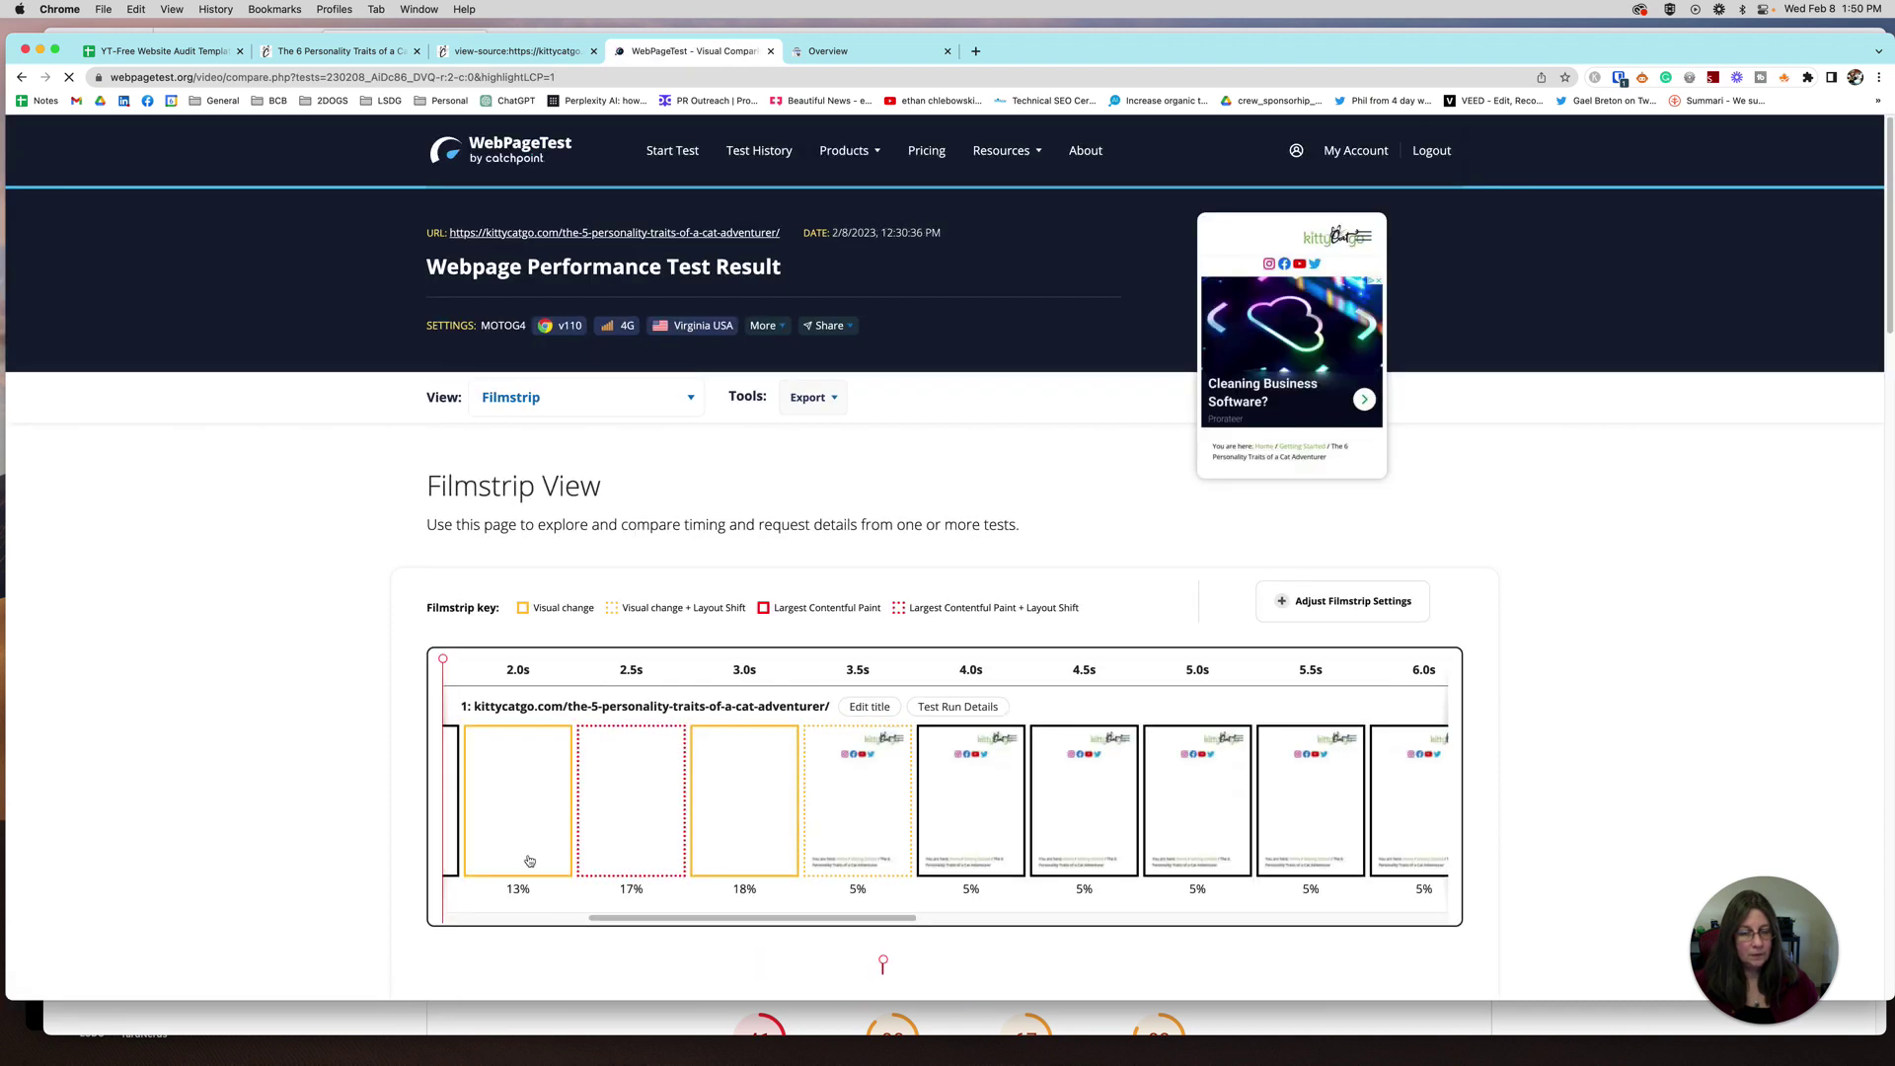
{"action": "left_click_drag", "start_coordinate": [660, 920], "coordinate": [368, 922]}
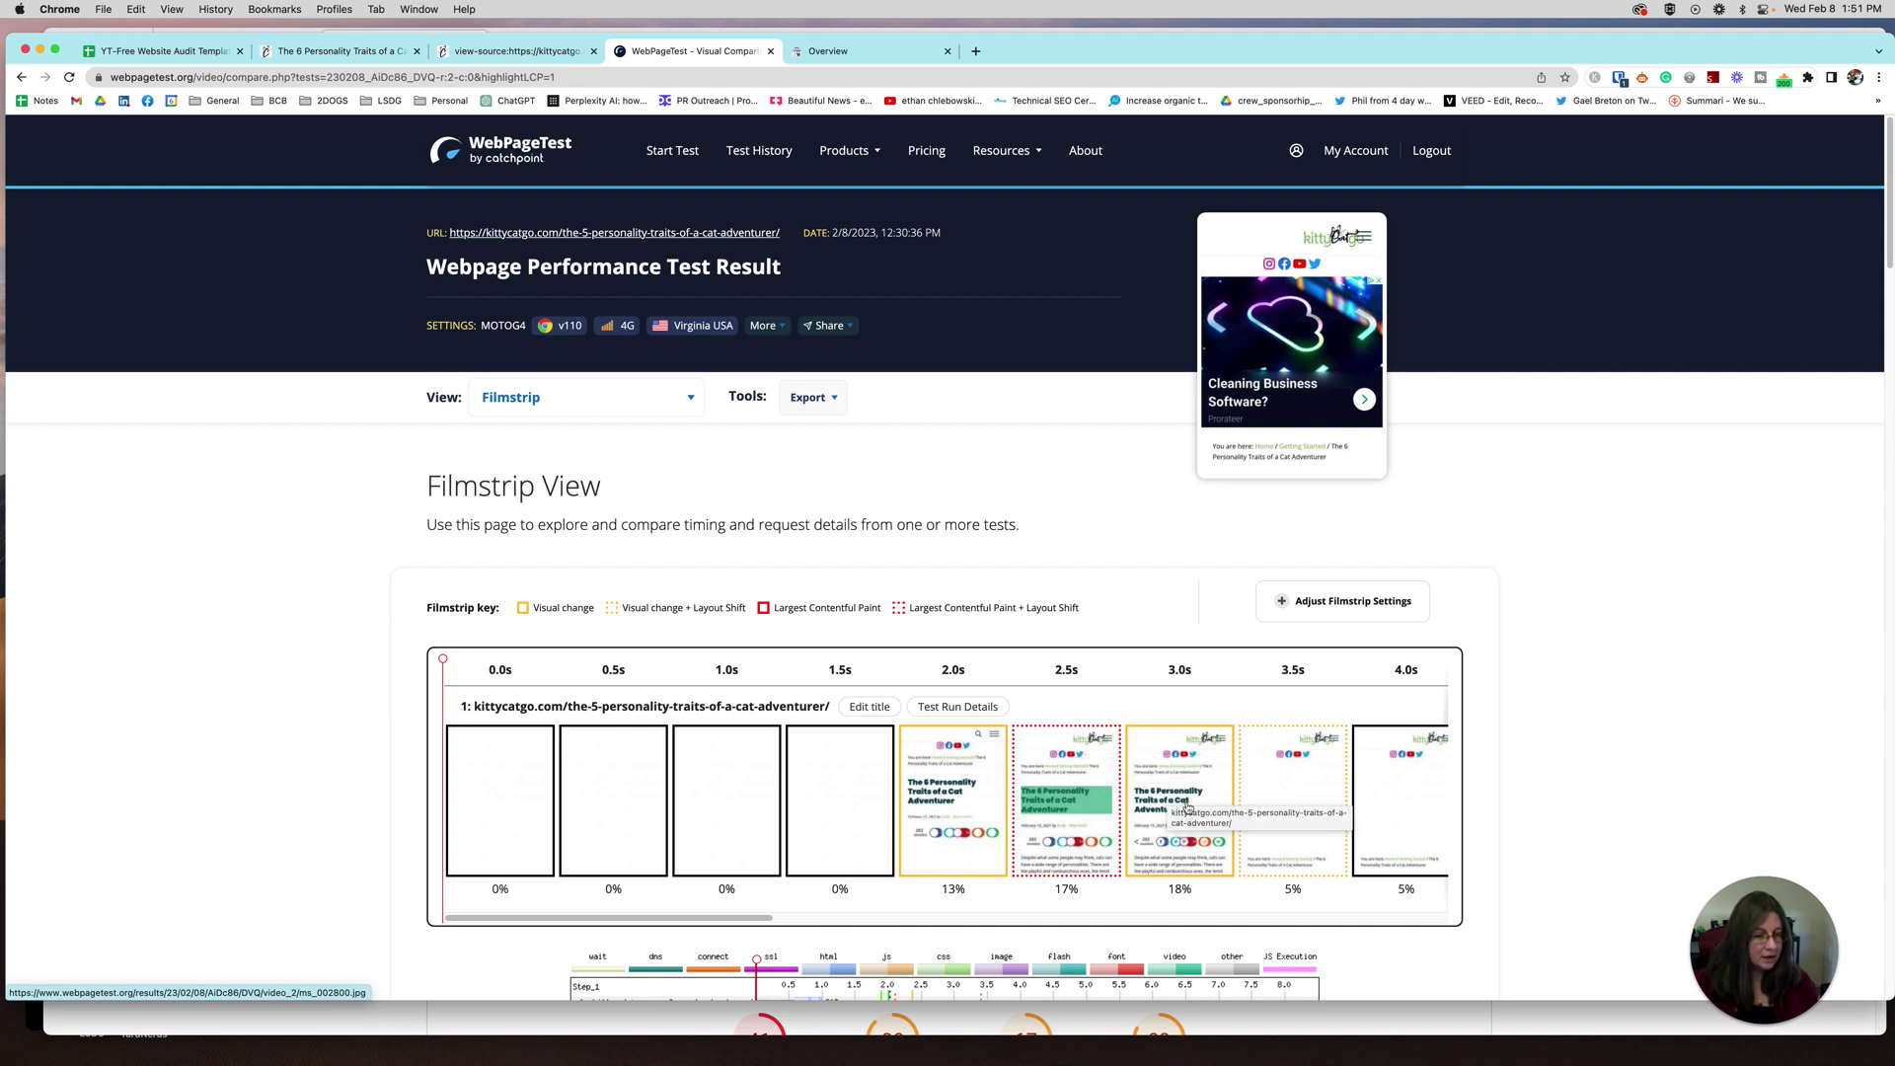
{"action": "scroll", "coordinate": [1187, 808], "scroll_direction": "right", "scroll_amount": 2}
{"action": "scroll", "coordinate": [1188, 808], "scroll_direction": "right", "scroll_amount": 2}
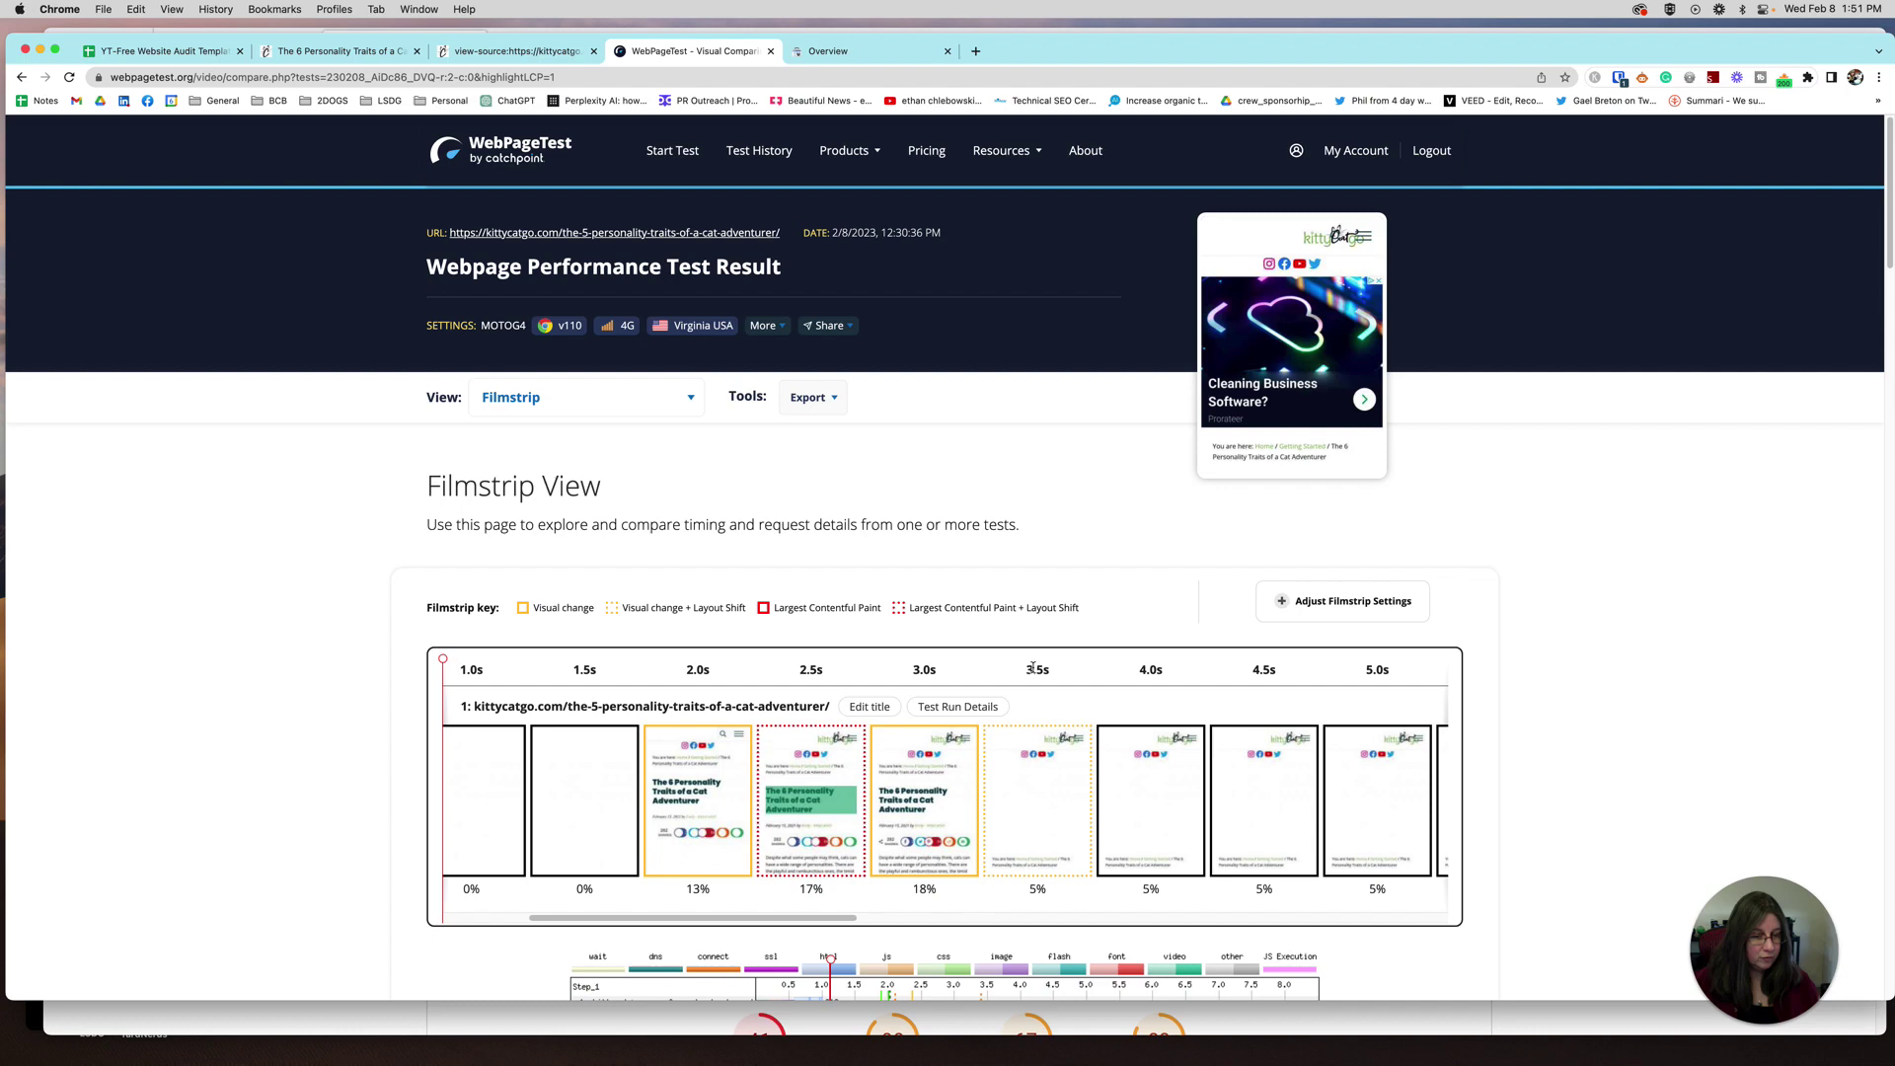
- Move through the Search Console and PageSpeed windows, ending on the WebPageTest cat-adventurer filmstrip
{"action": "left_click", "coordinate": [862, 52]}
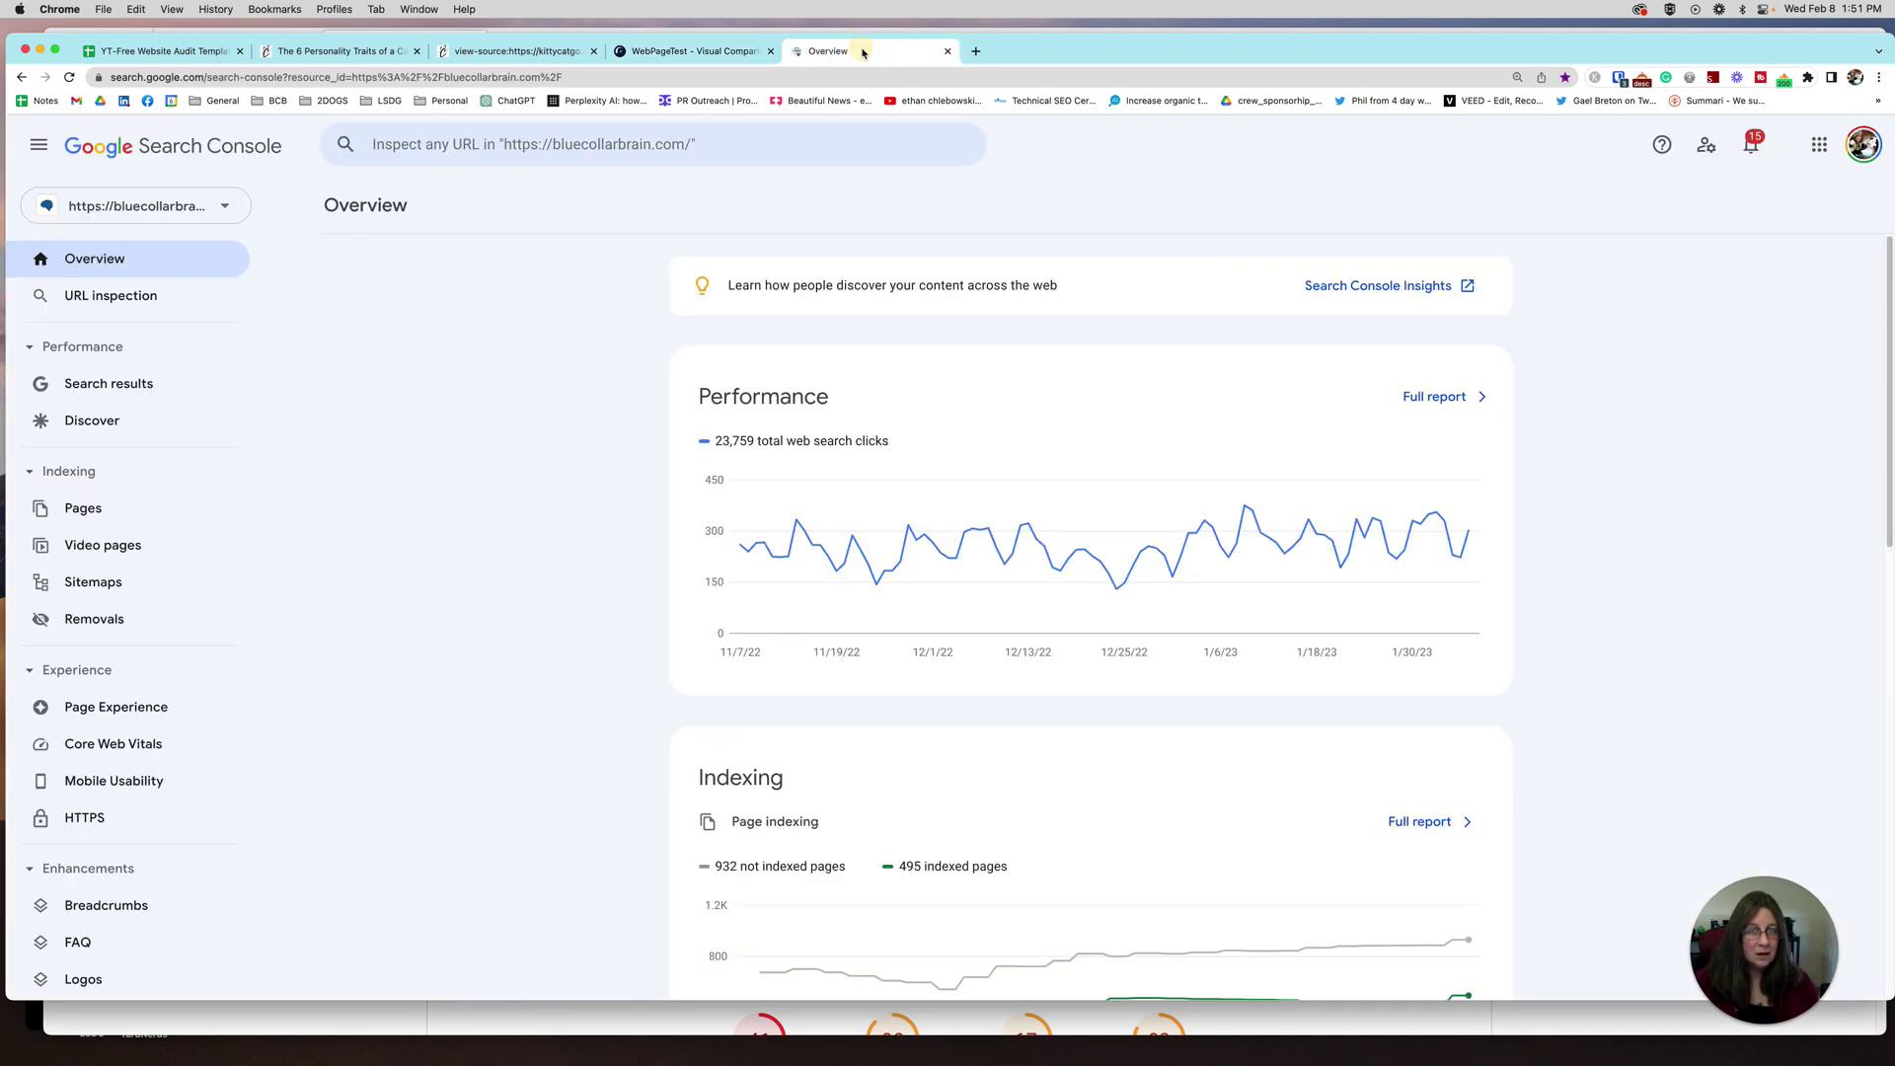
{"action": "left_click", "coordinate": [665, 57]}
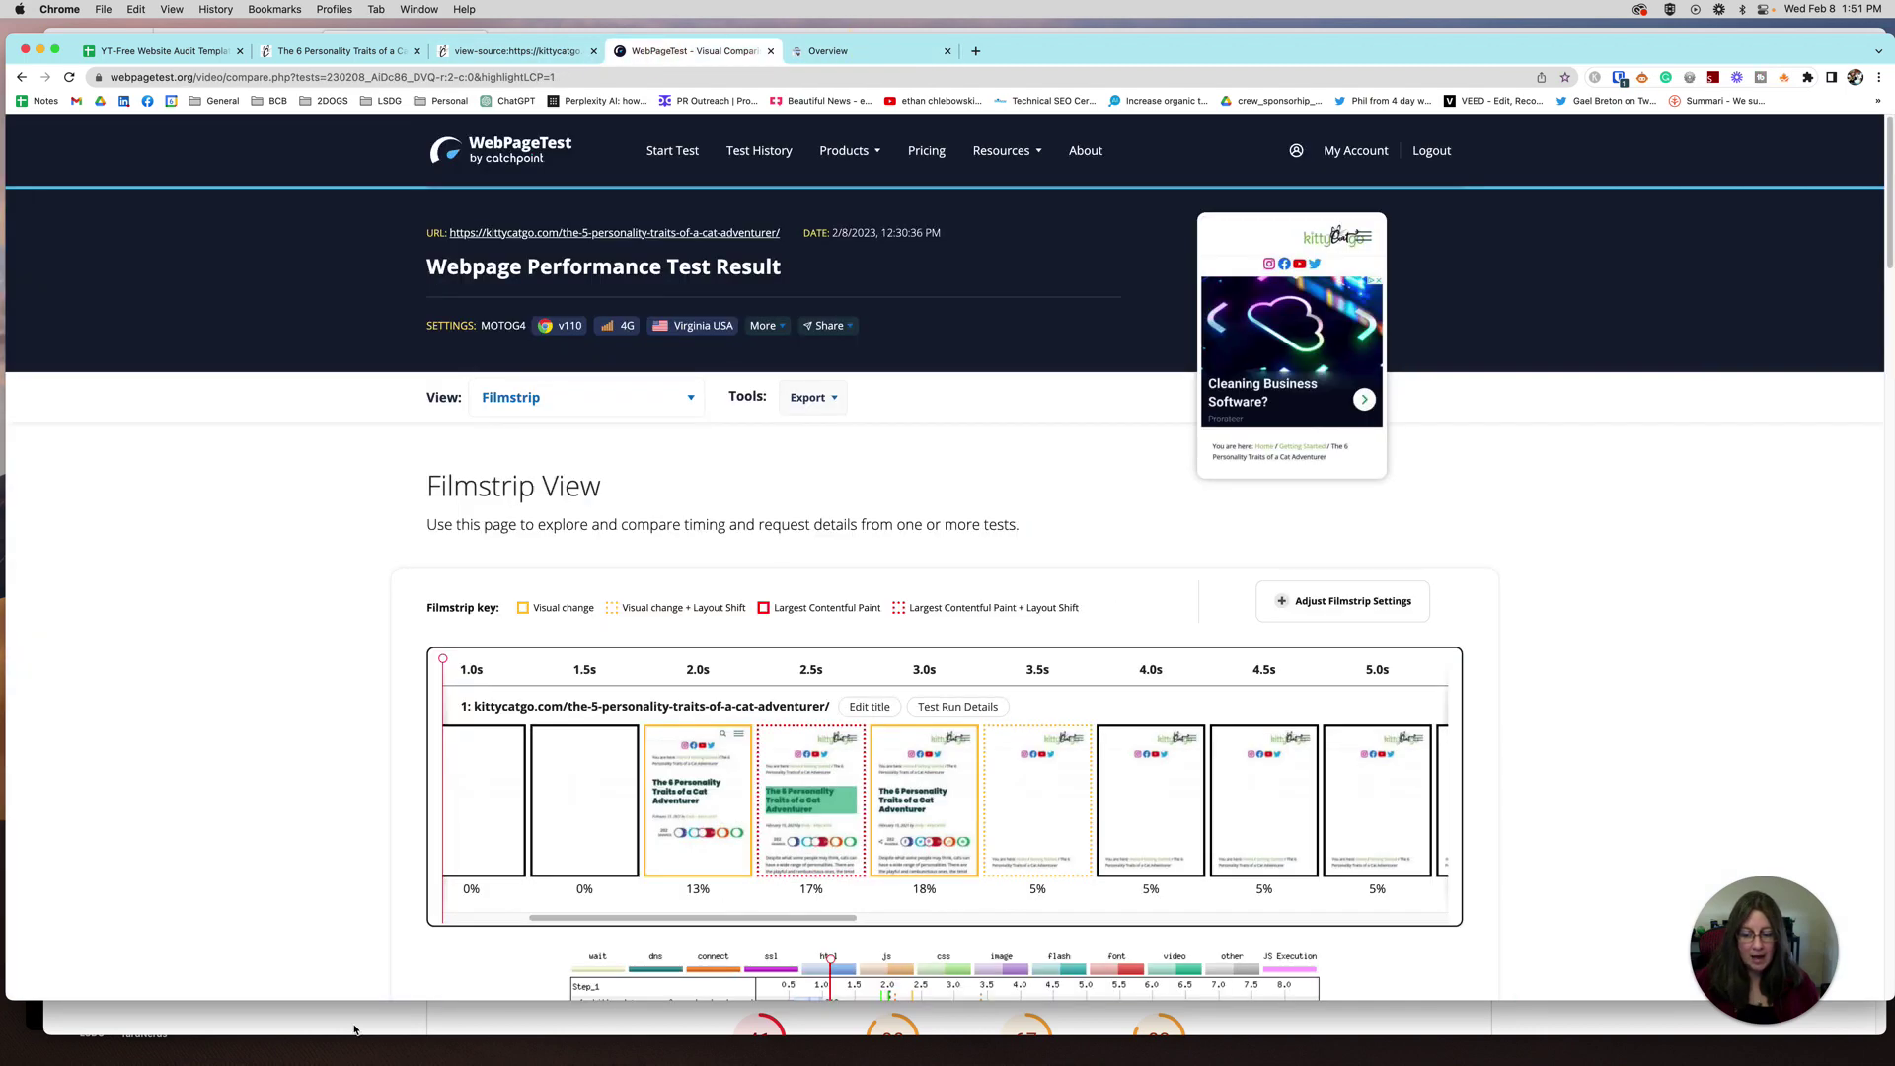
{"action": "key", "text": "super+Tab"}
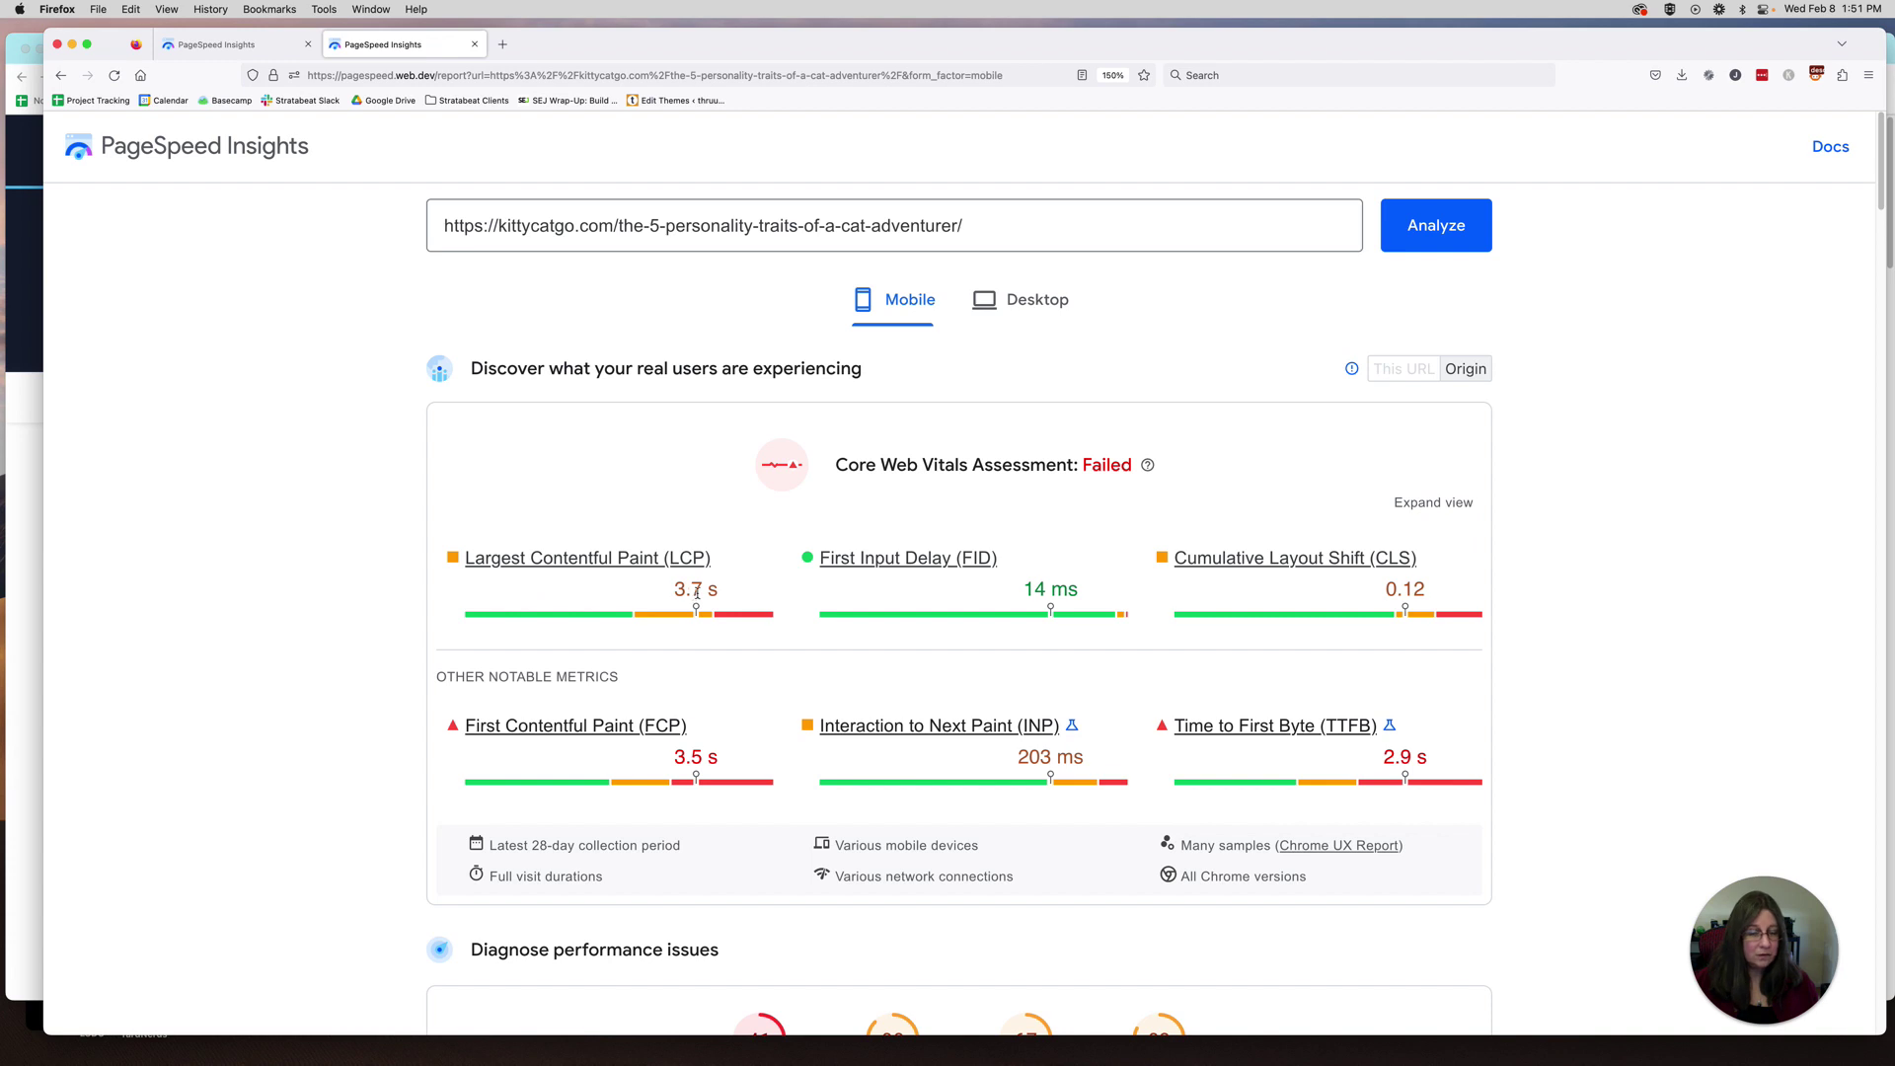
{"action": "left_click", "coordinate": [36, 593]}
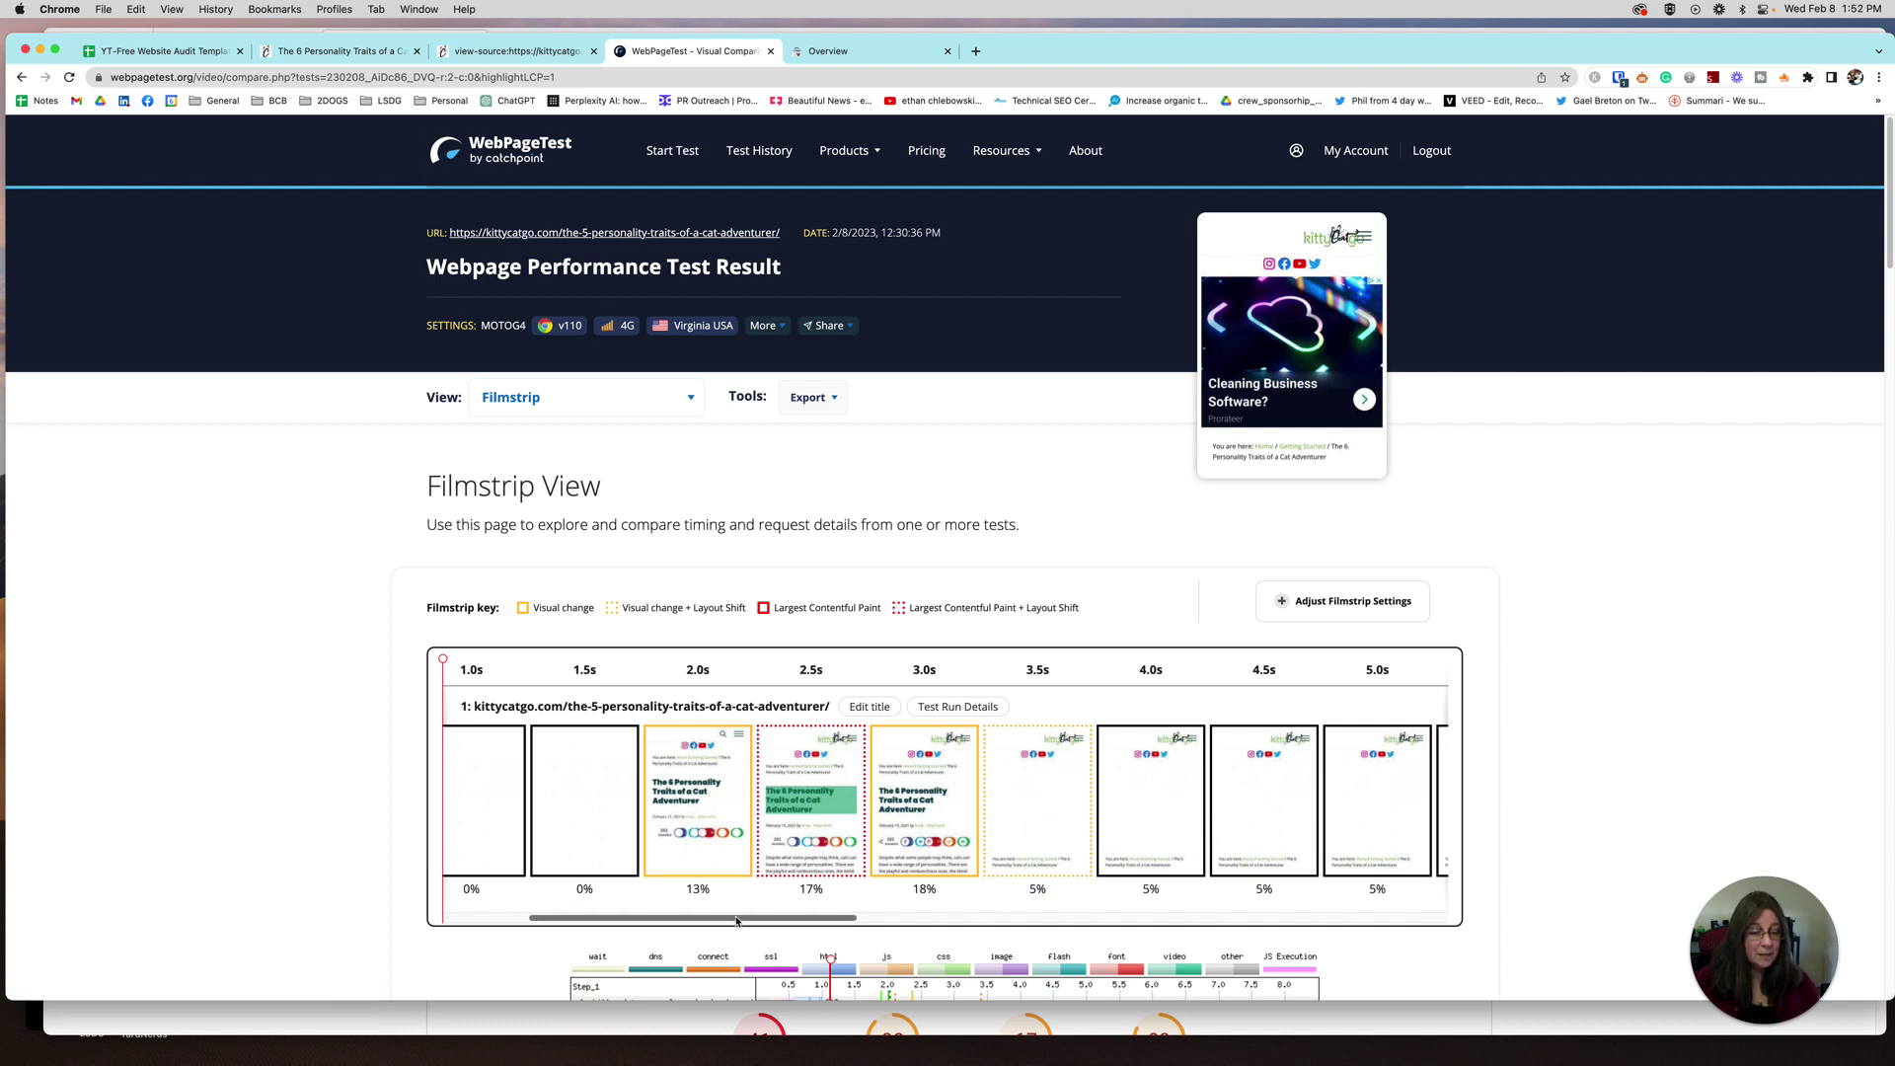
{"action": "left_click_drag", "start_coordinate": [737, 920], "coordinate": [1104, 923]}
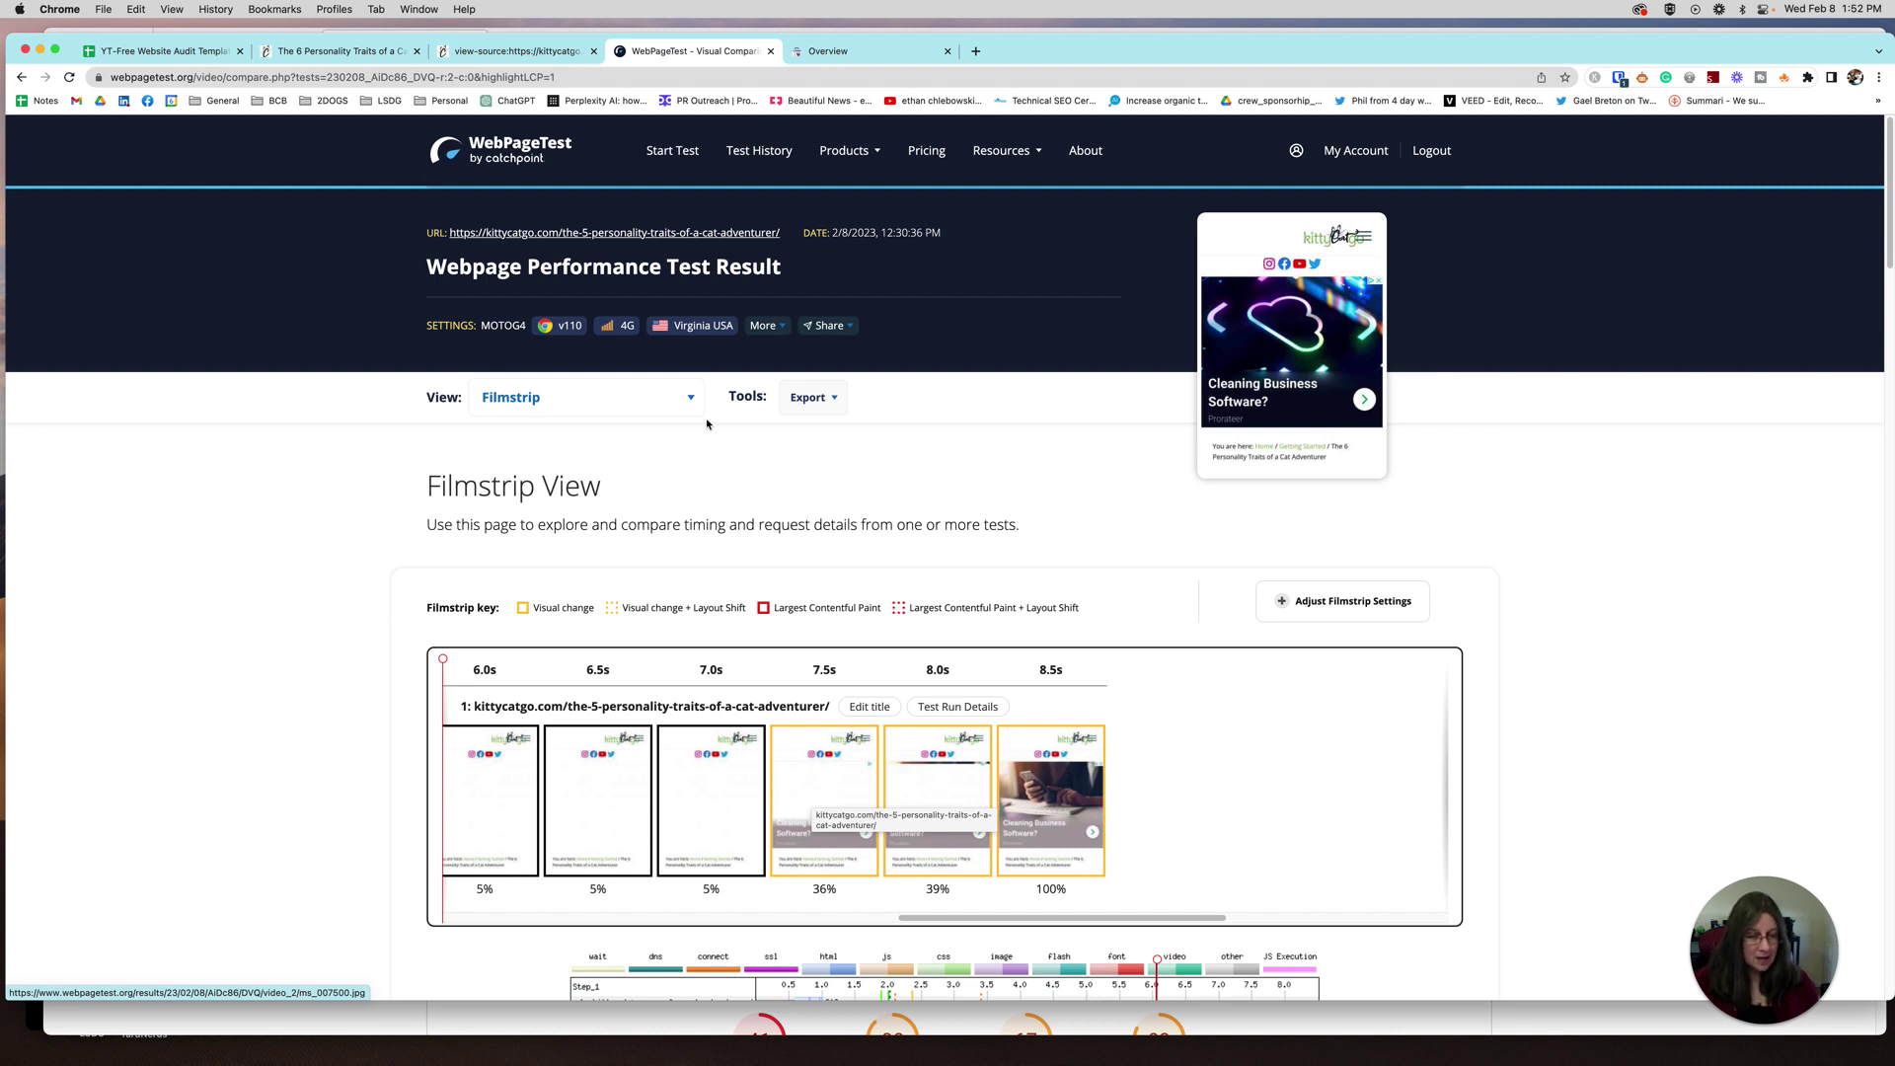
{"action": "key", "text": "super+2"}
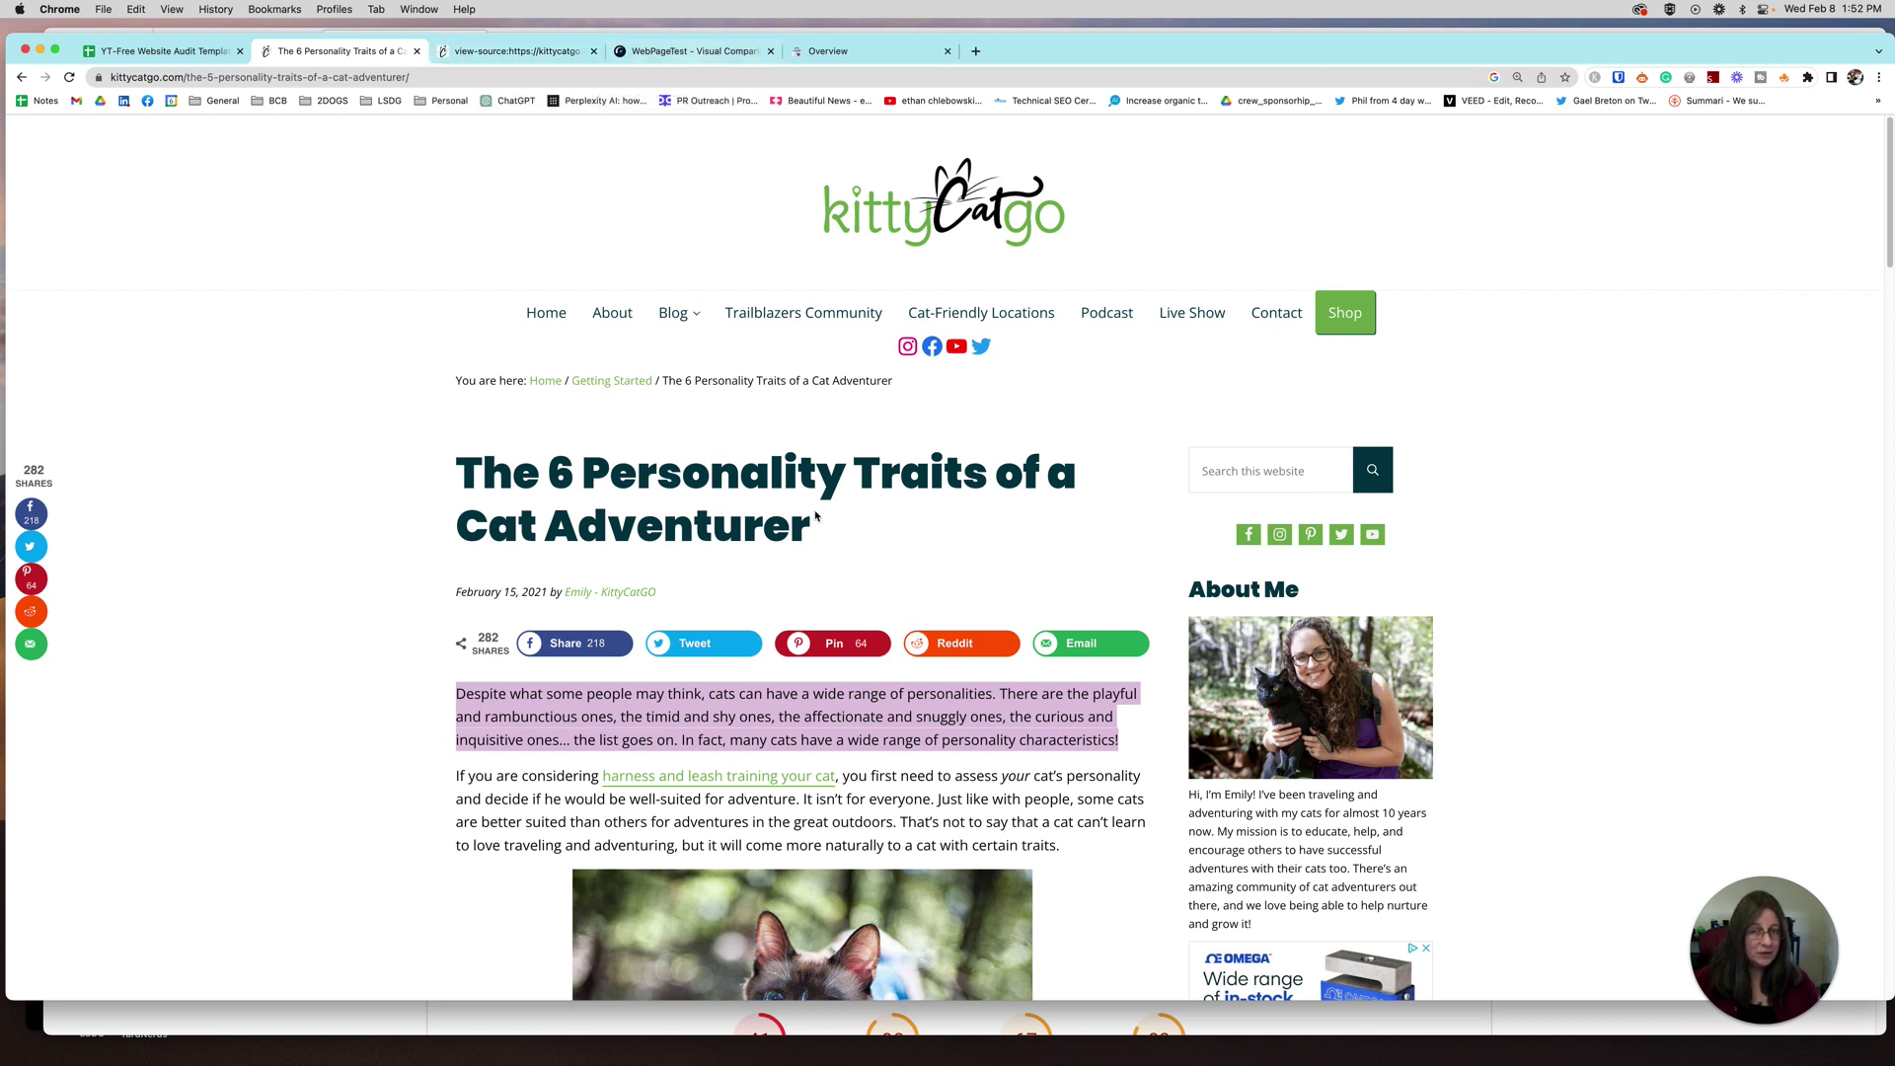
{"action": "left_click", "coordinate": [696, 53]}
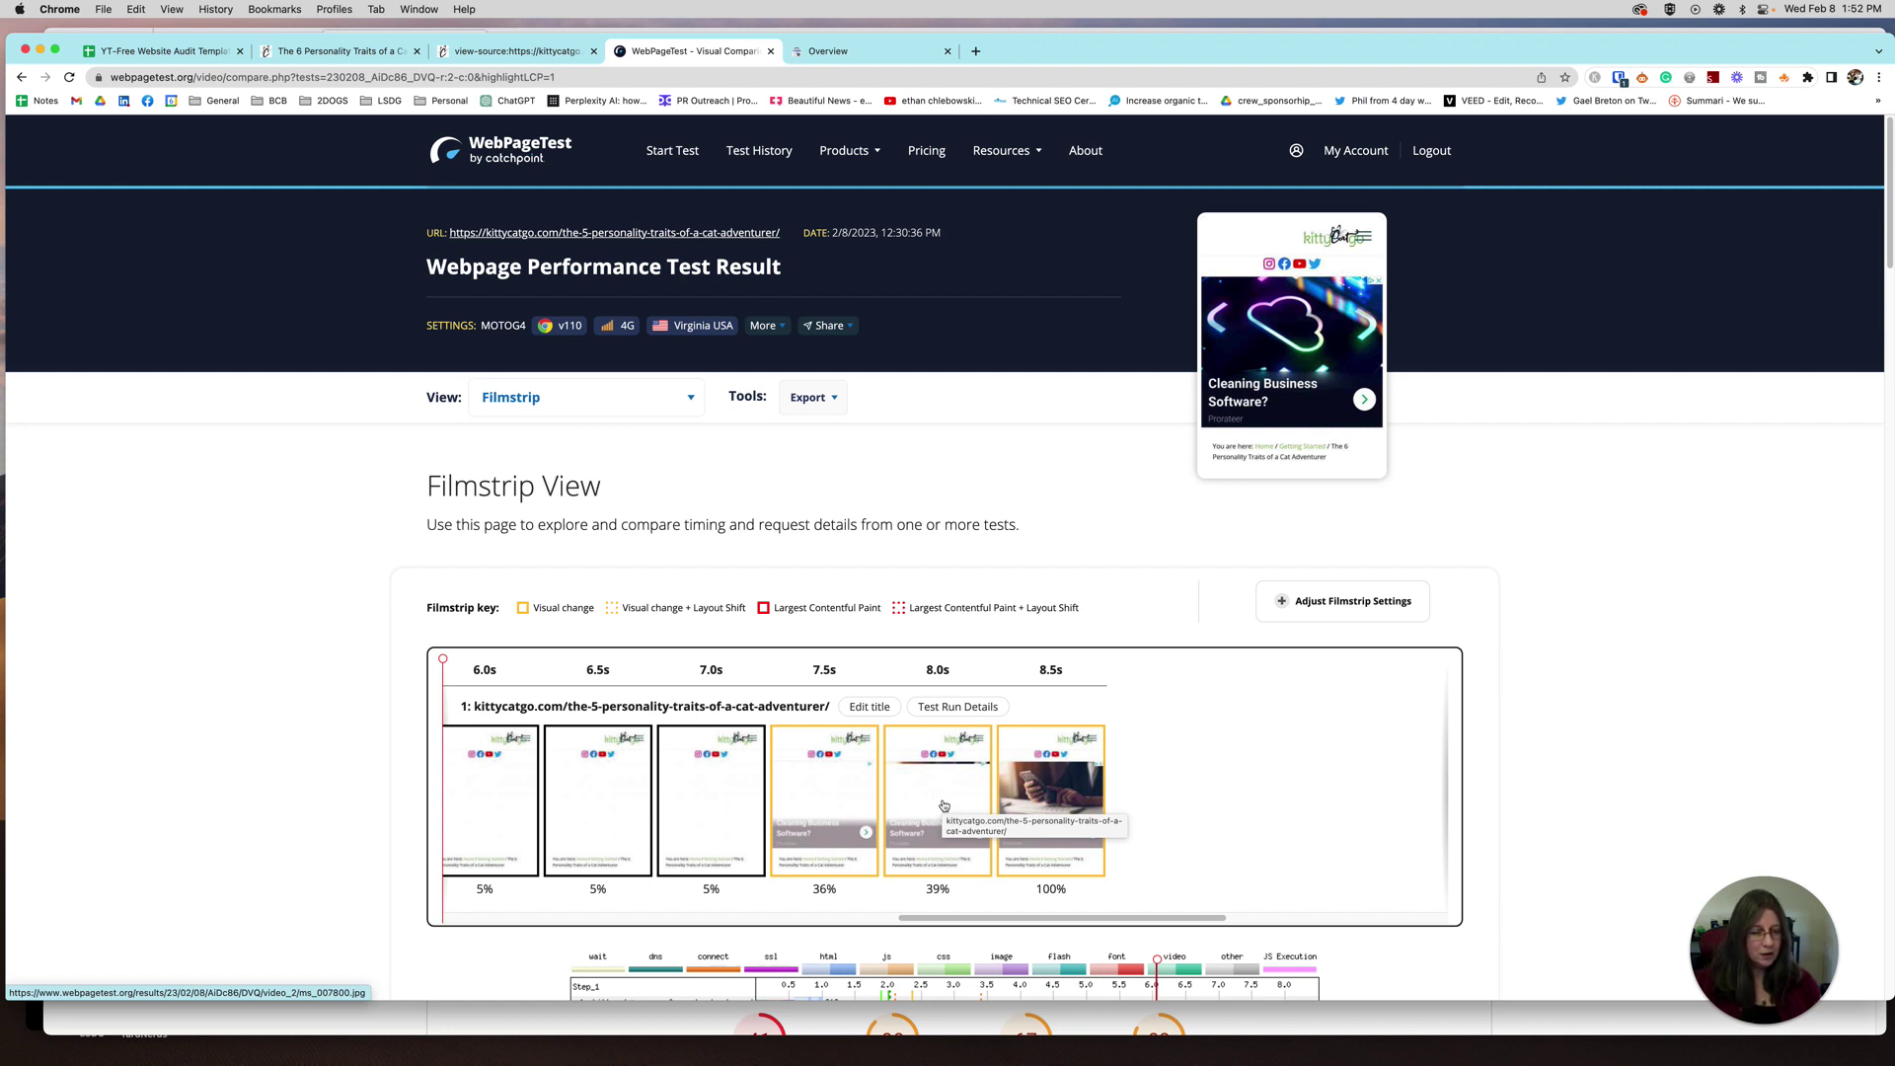
{"action": "scroll", "coordinate": [944, 806], "scroll_direction": "left", "scroll_amount": 10}
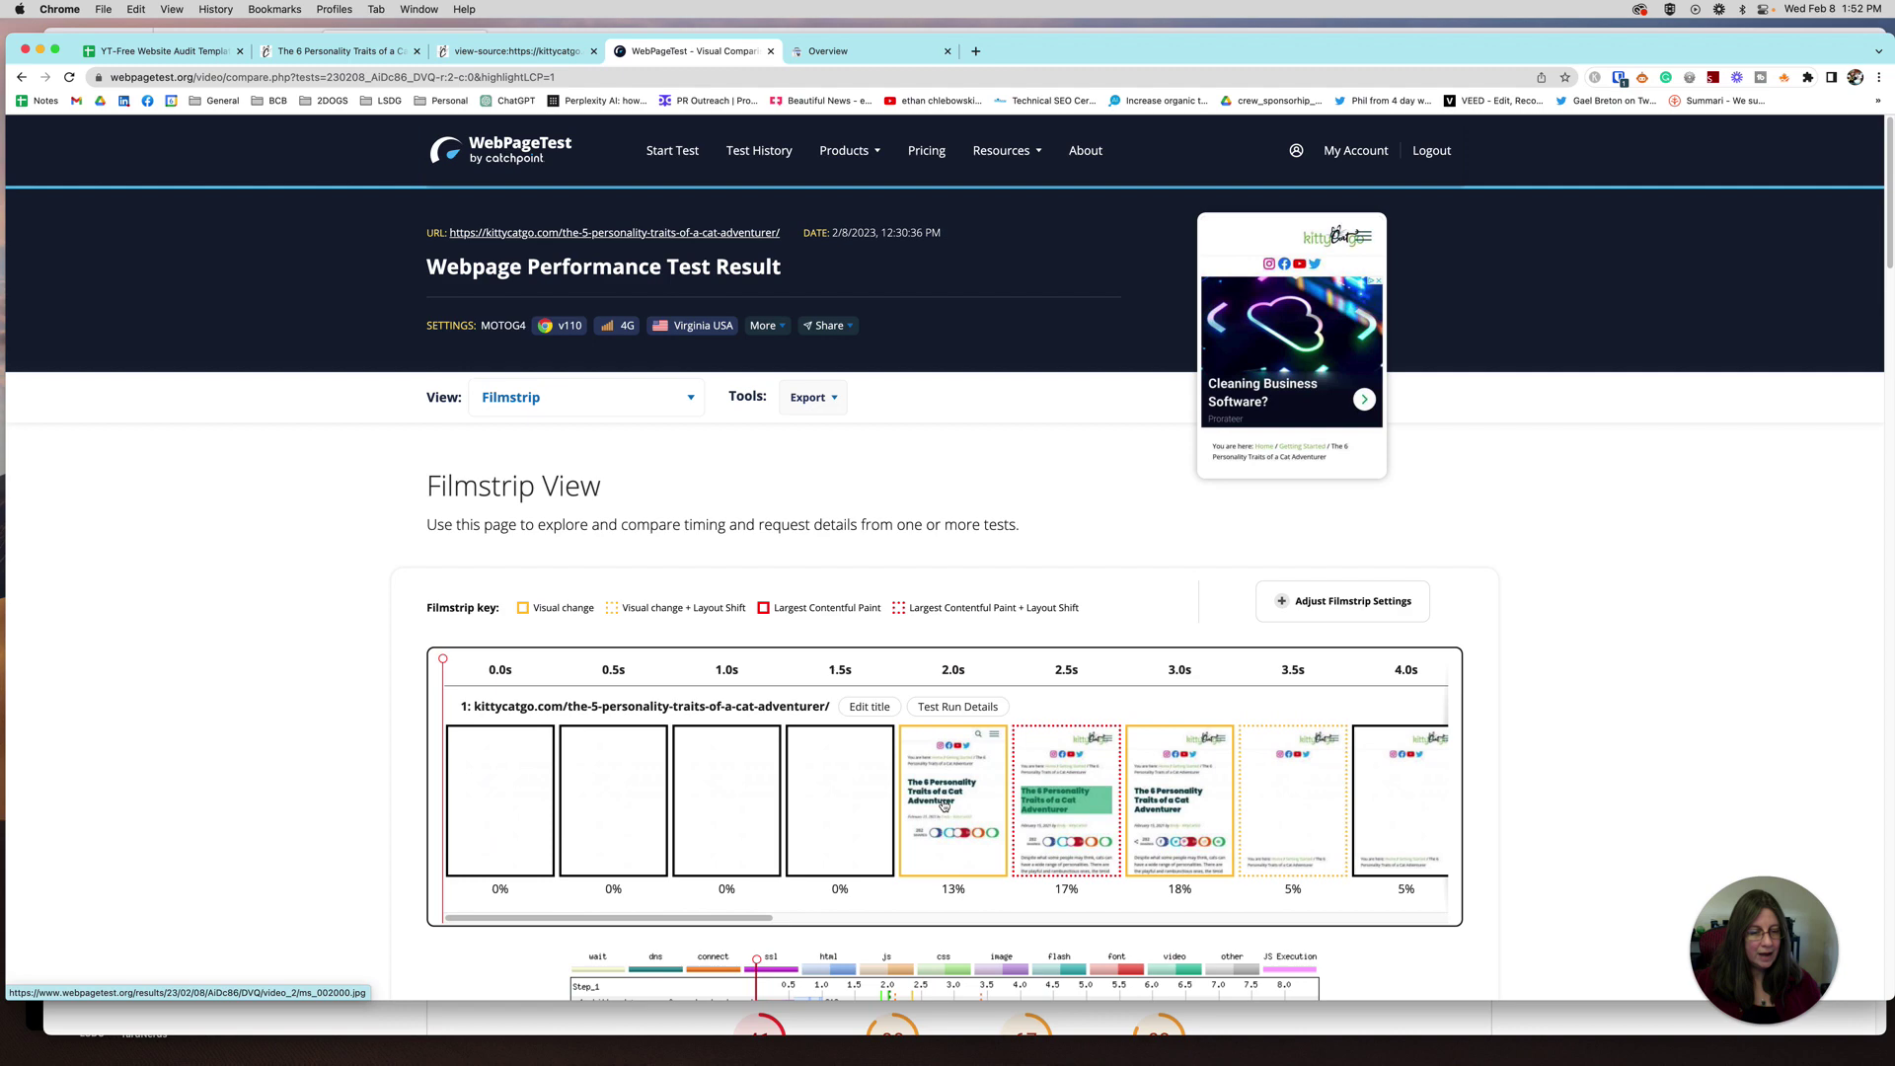
- Play the cat-adventurer article's WebPageTest page-load video, then return to its LCP details (2016 ms)
{"action": "left_click", "coordinate": [19, 79]}
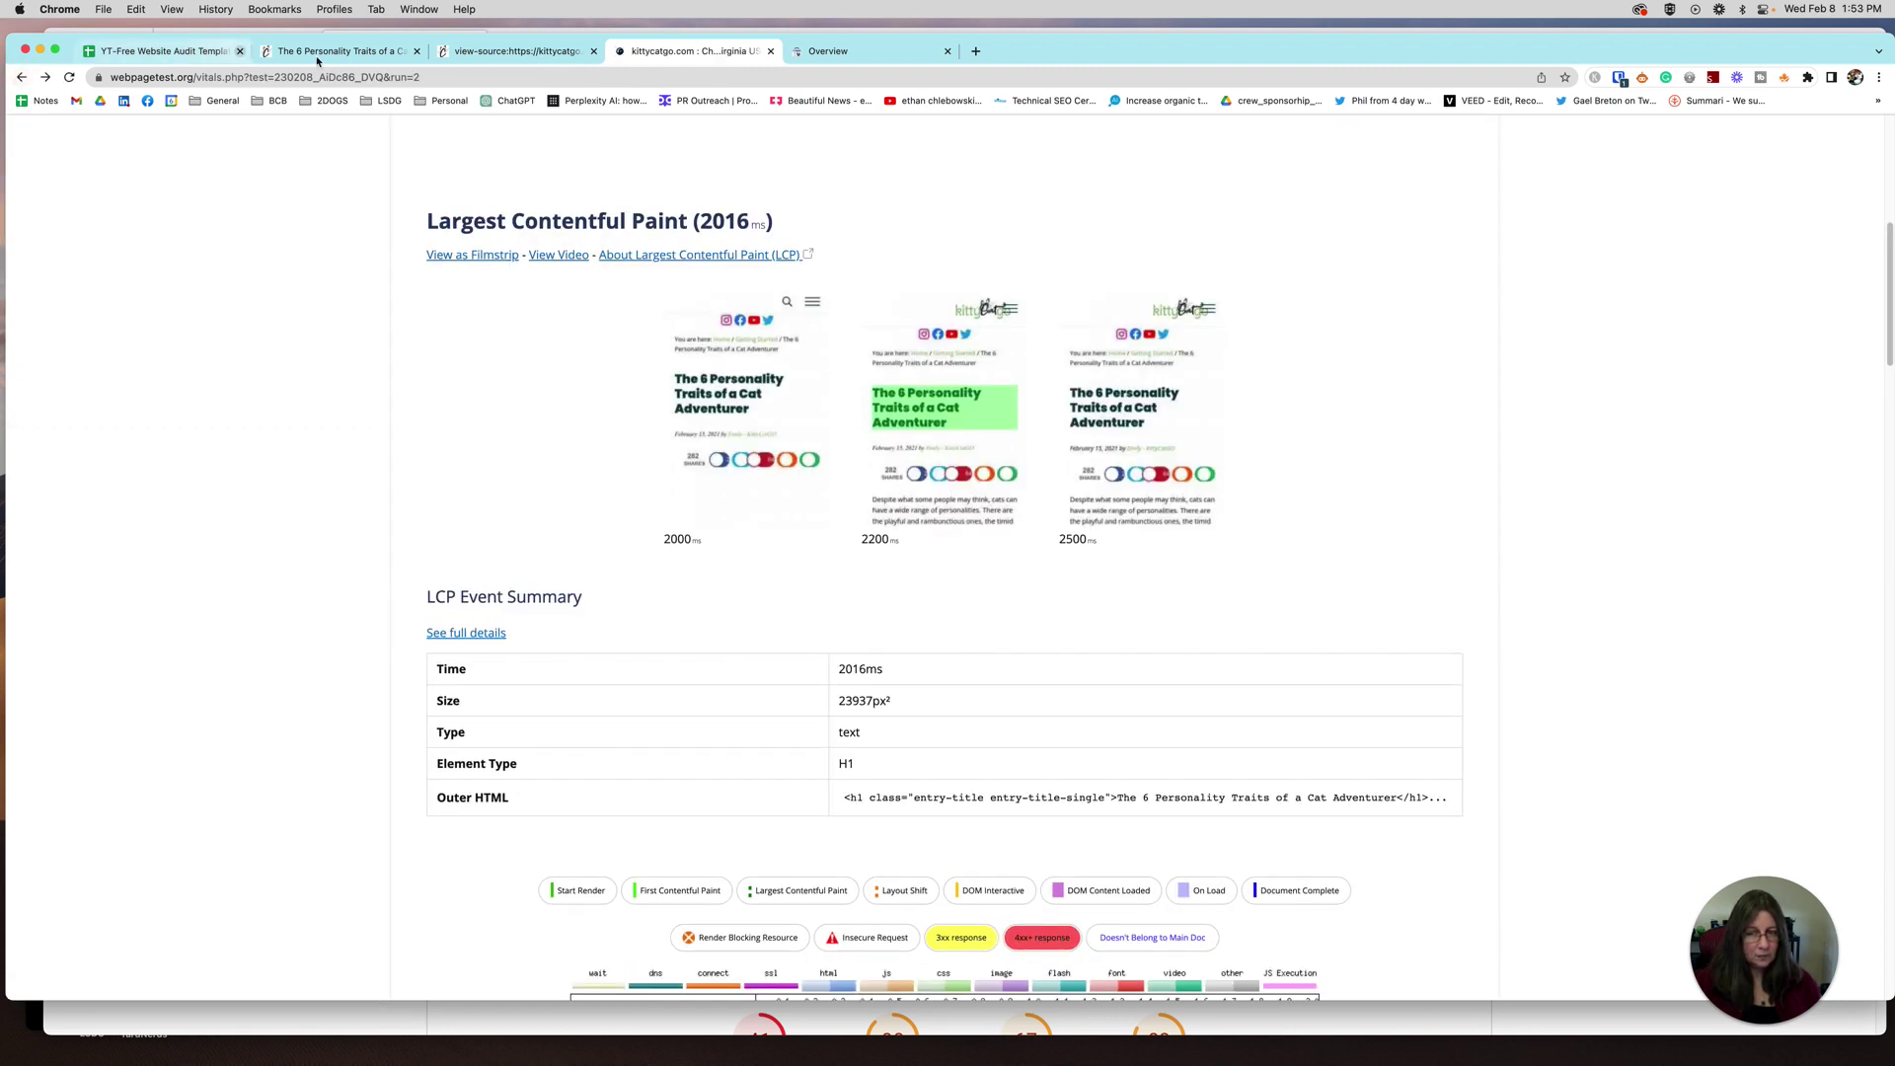
{"action": "left_click", "coordinate": [553, 262]}
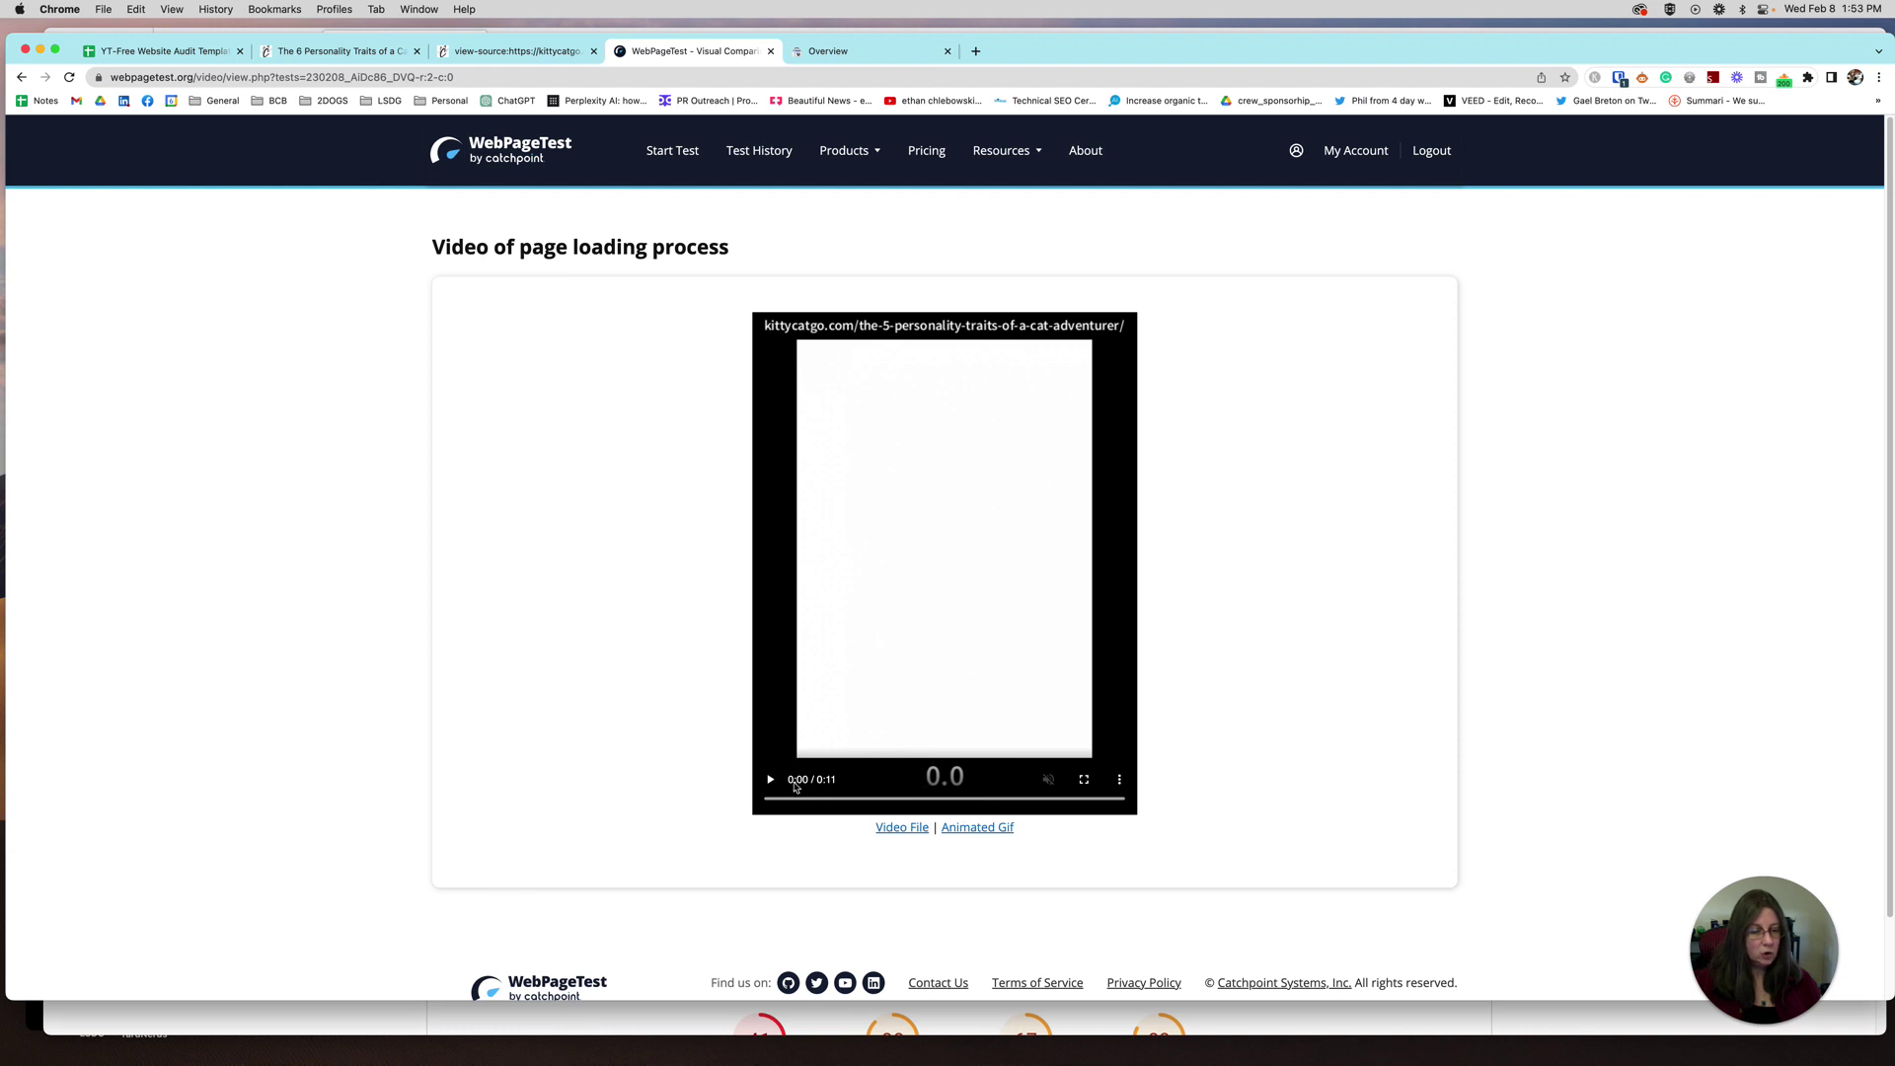
{"action": "left_click", "coordinate": [771, 780]}
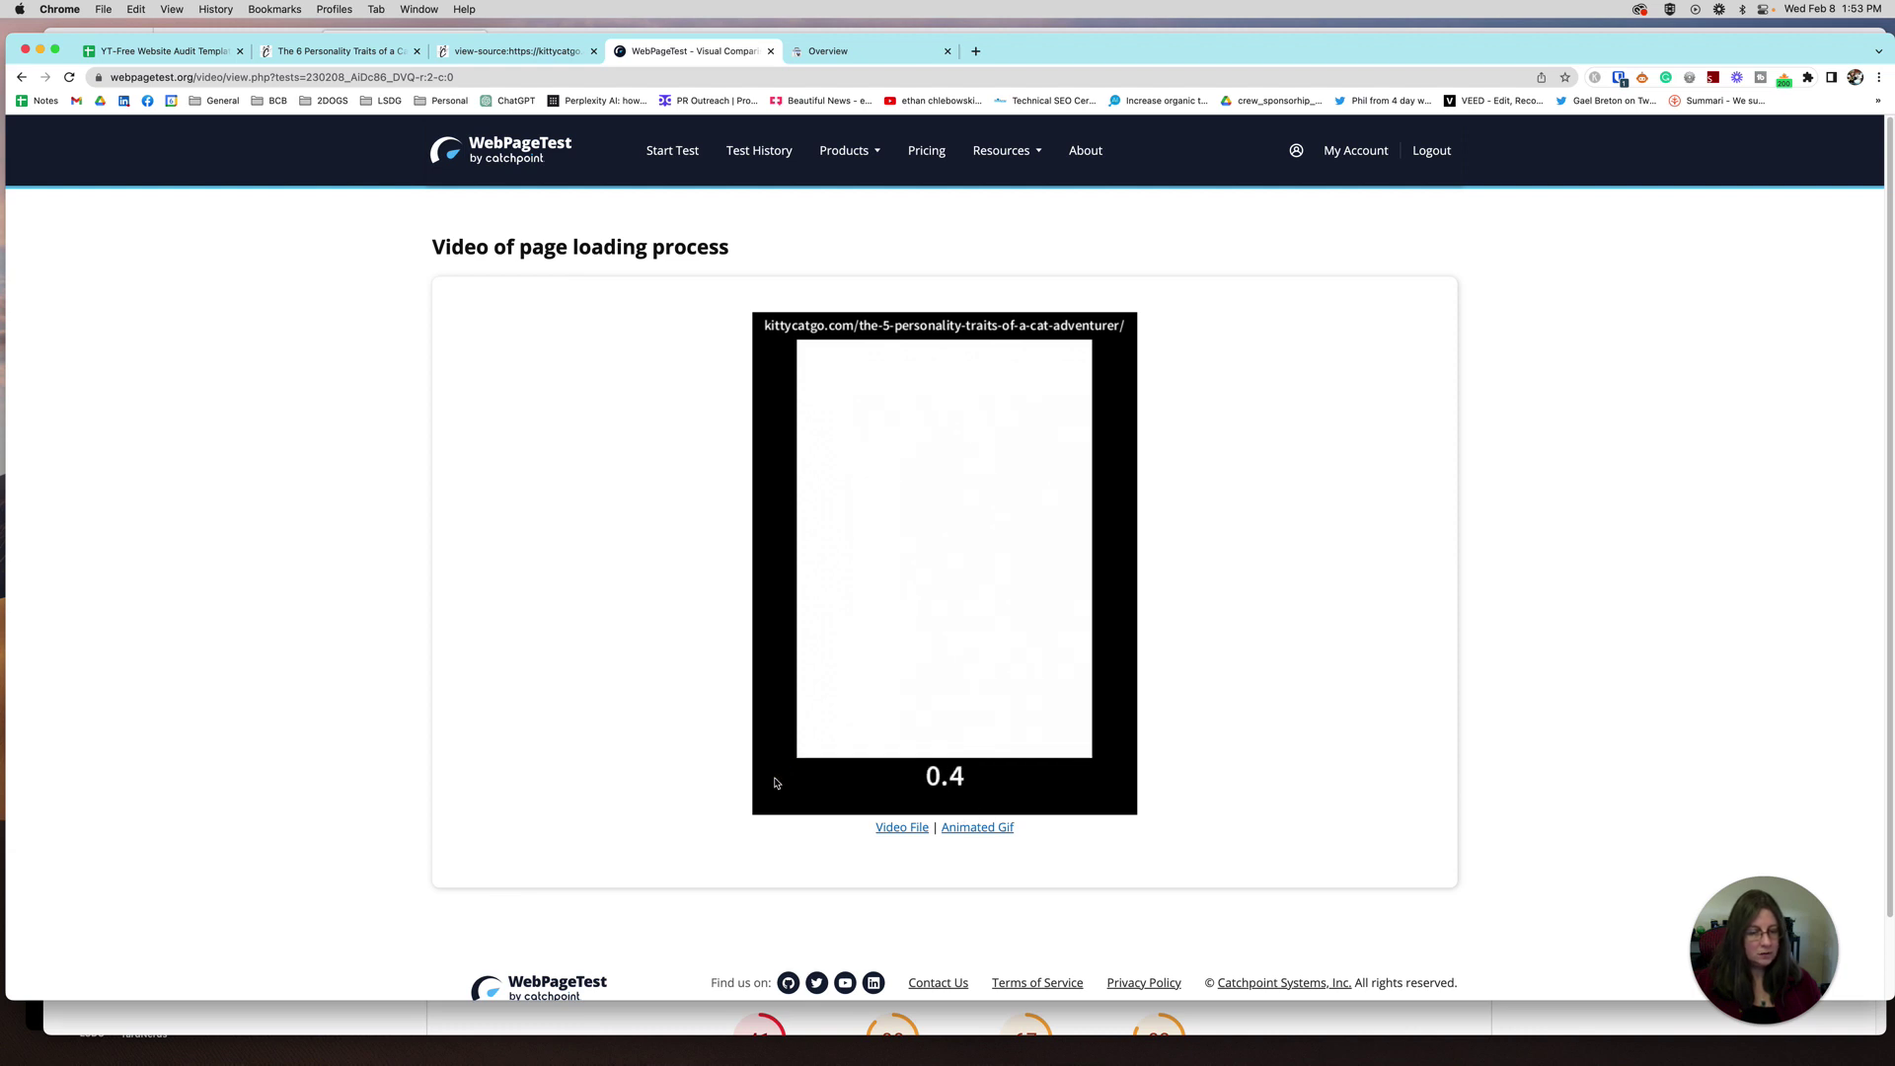
{"action": "left_click", "coordinate": [24, 81]}
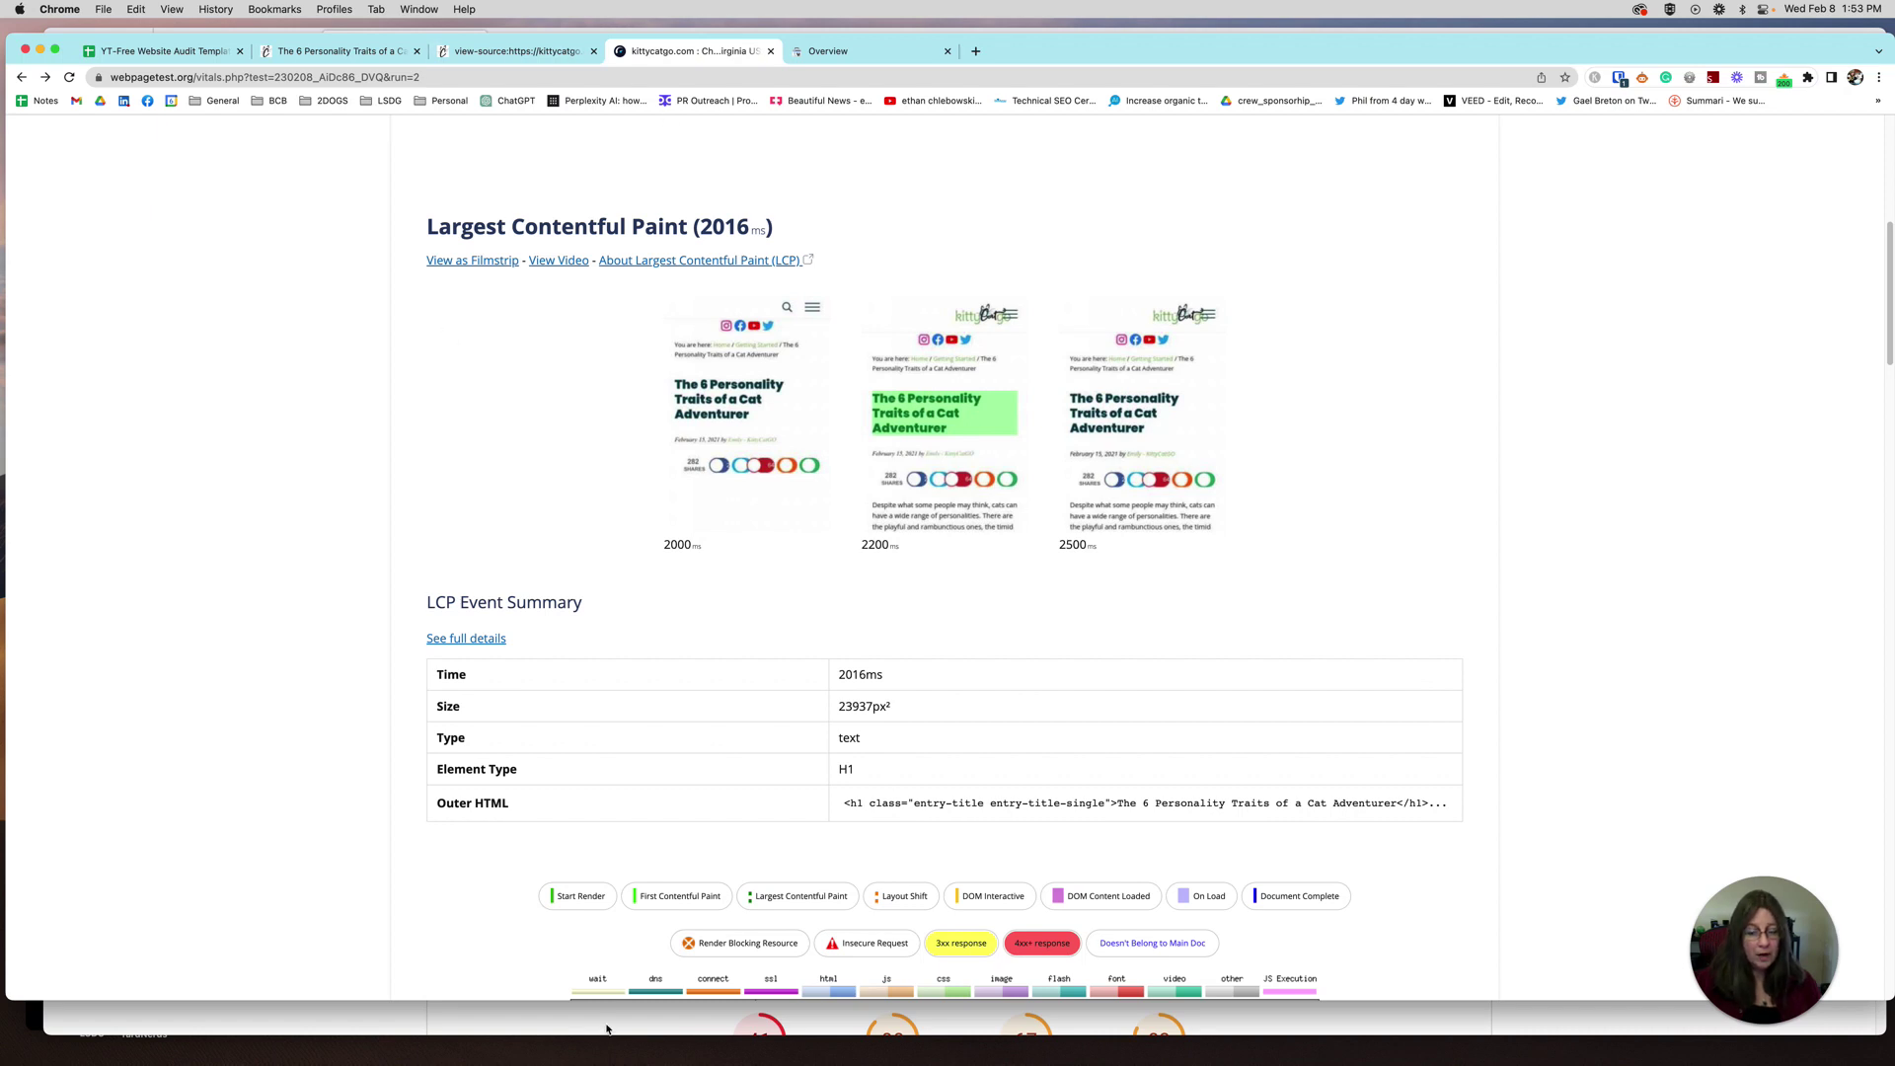
- In PageSpeed Insights, view full-page screenshots of both elements under Avoid large layout shifts
{"action": "left_click", "coordinate": [607, 1026]}
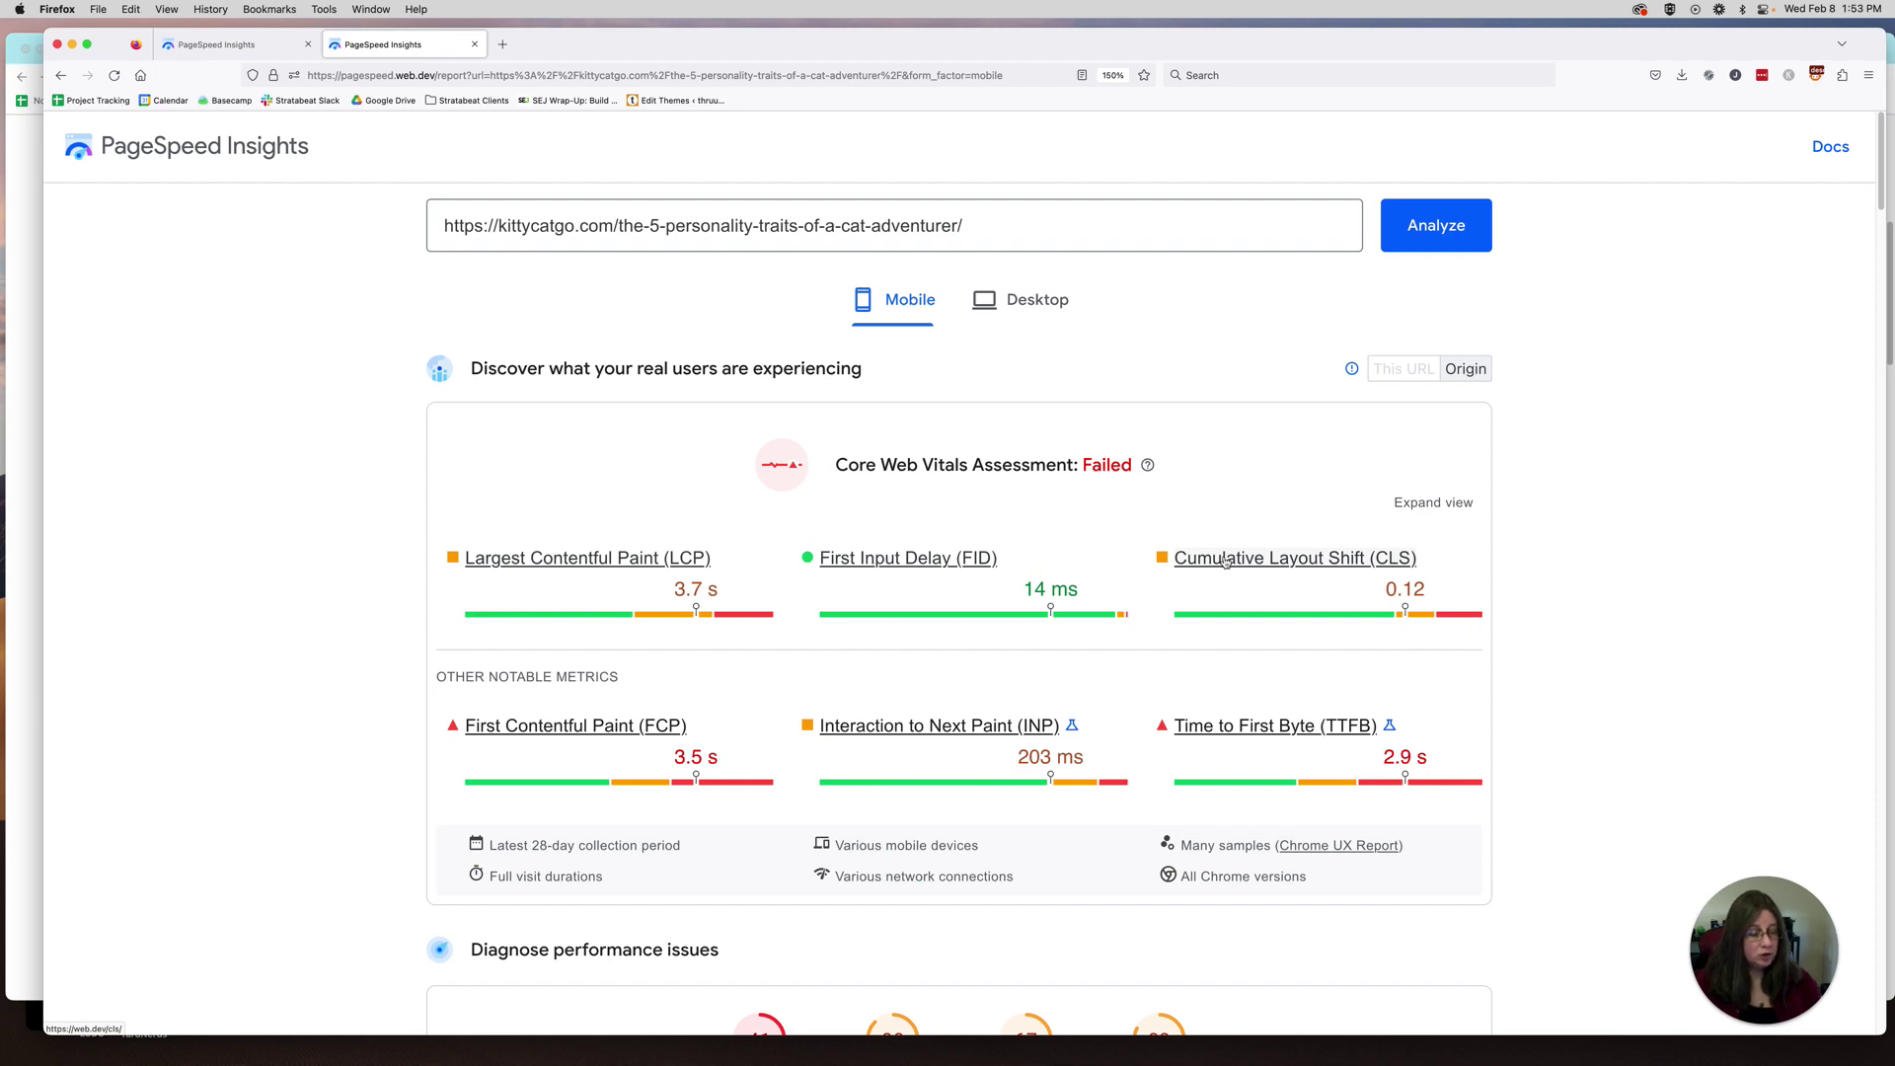
{"action": "scroll", "coordinate": [1224, 561], "scroll_direction": "down", "scroll_amount": 20}
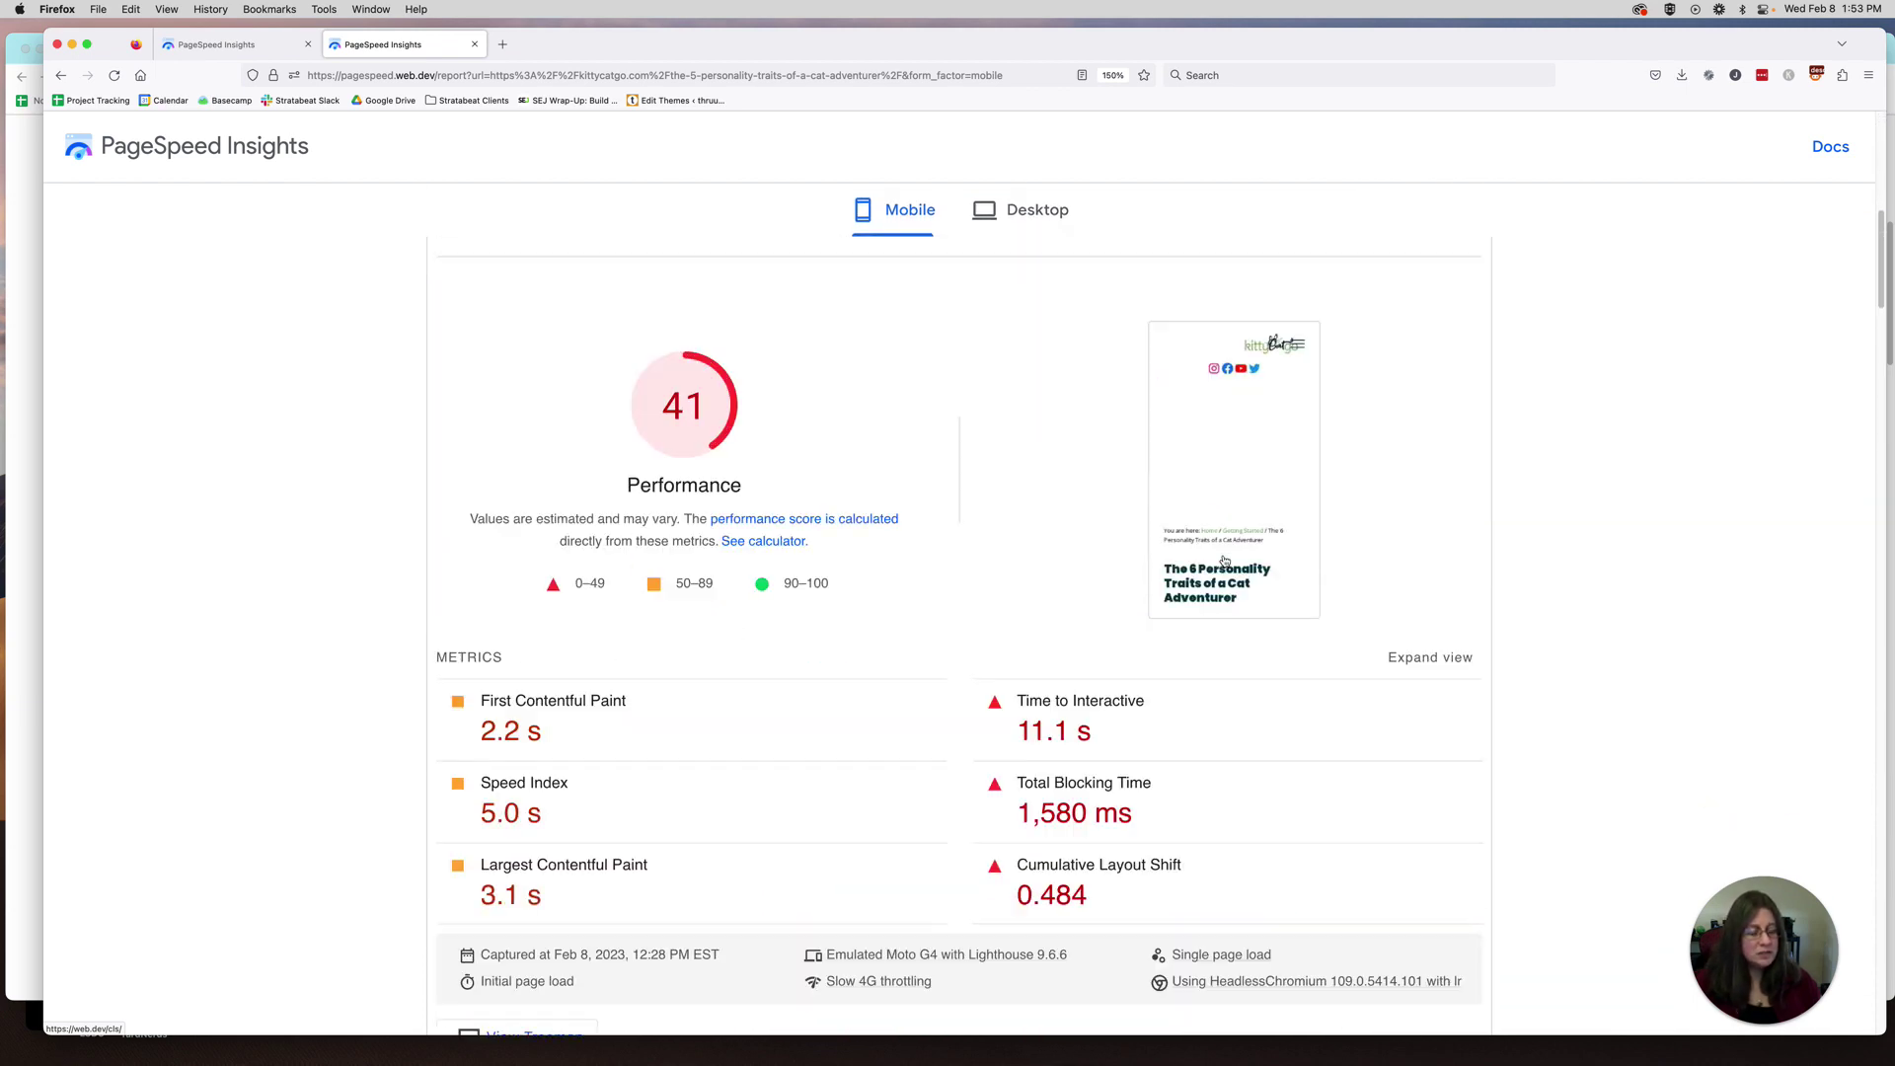
{"action": "scroll", "coordinate": [1224, 561], "scroll_direction": "down", "scroll_amount": 5}
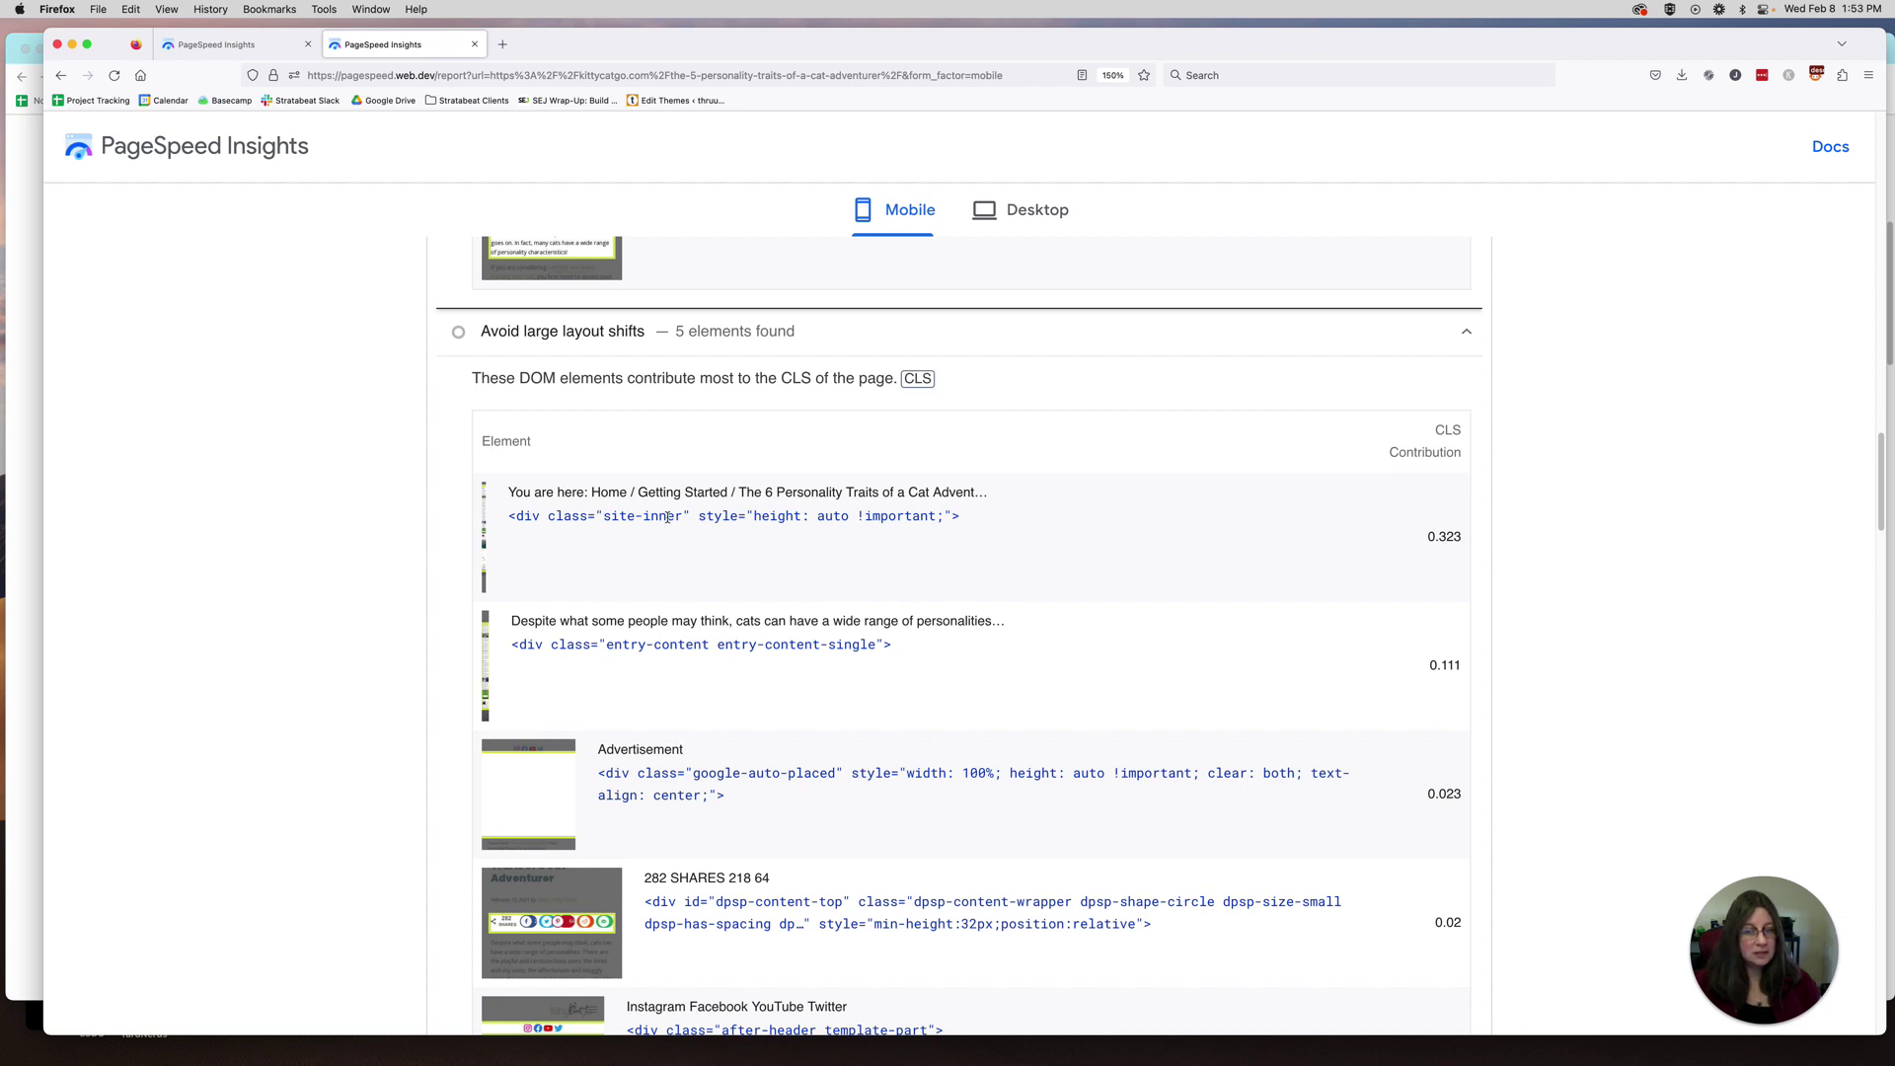
{"action": "left_click", "coordinate": [483, 540]}
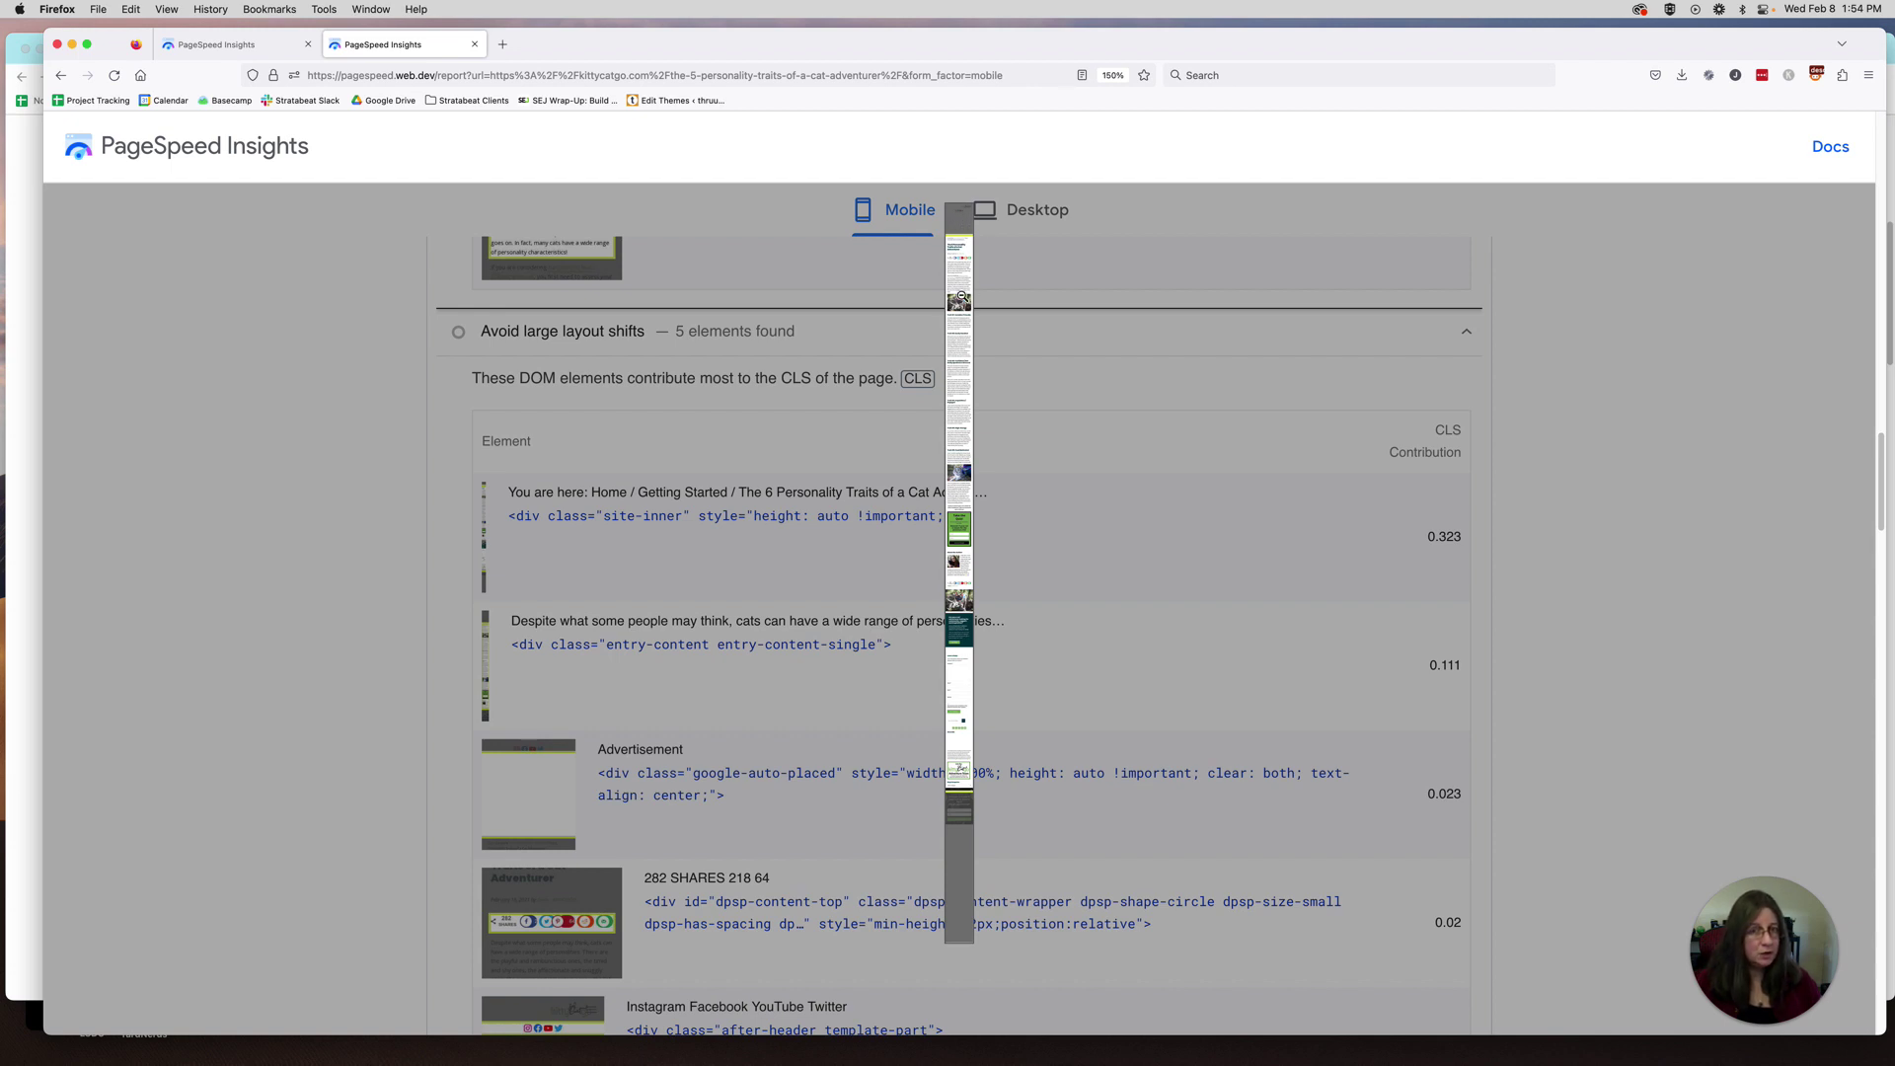
{"action": "left_click", "coordinate": [792, 701]}
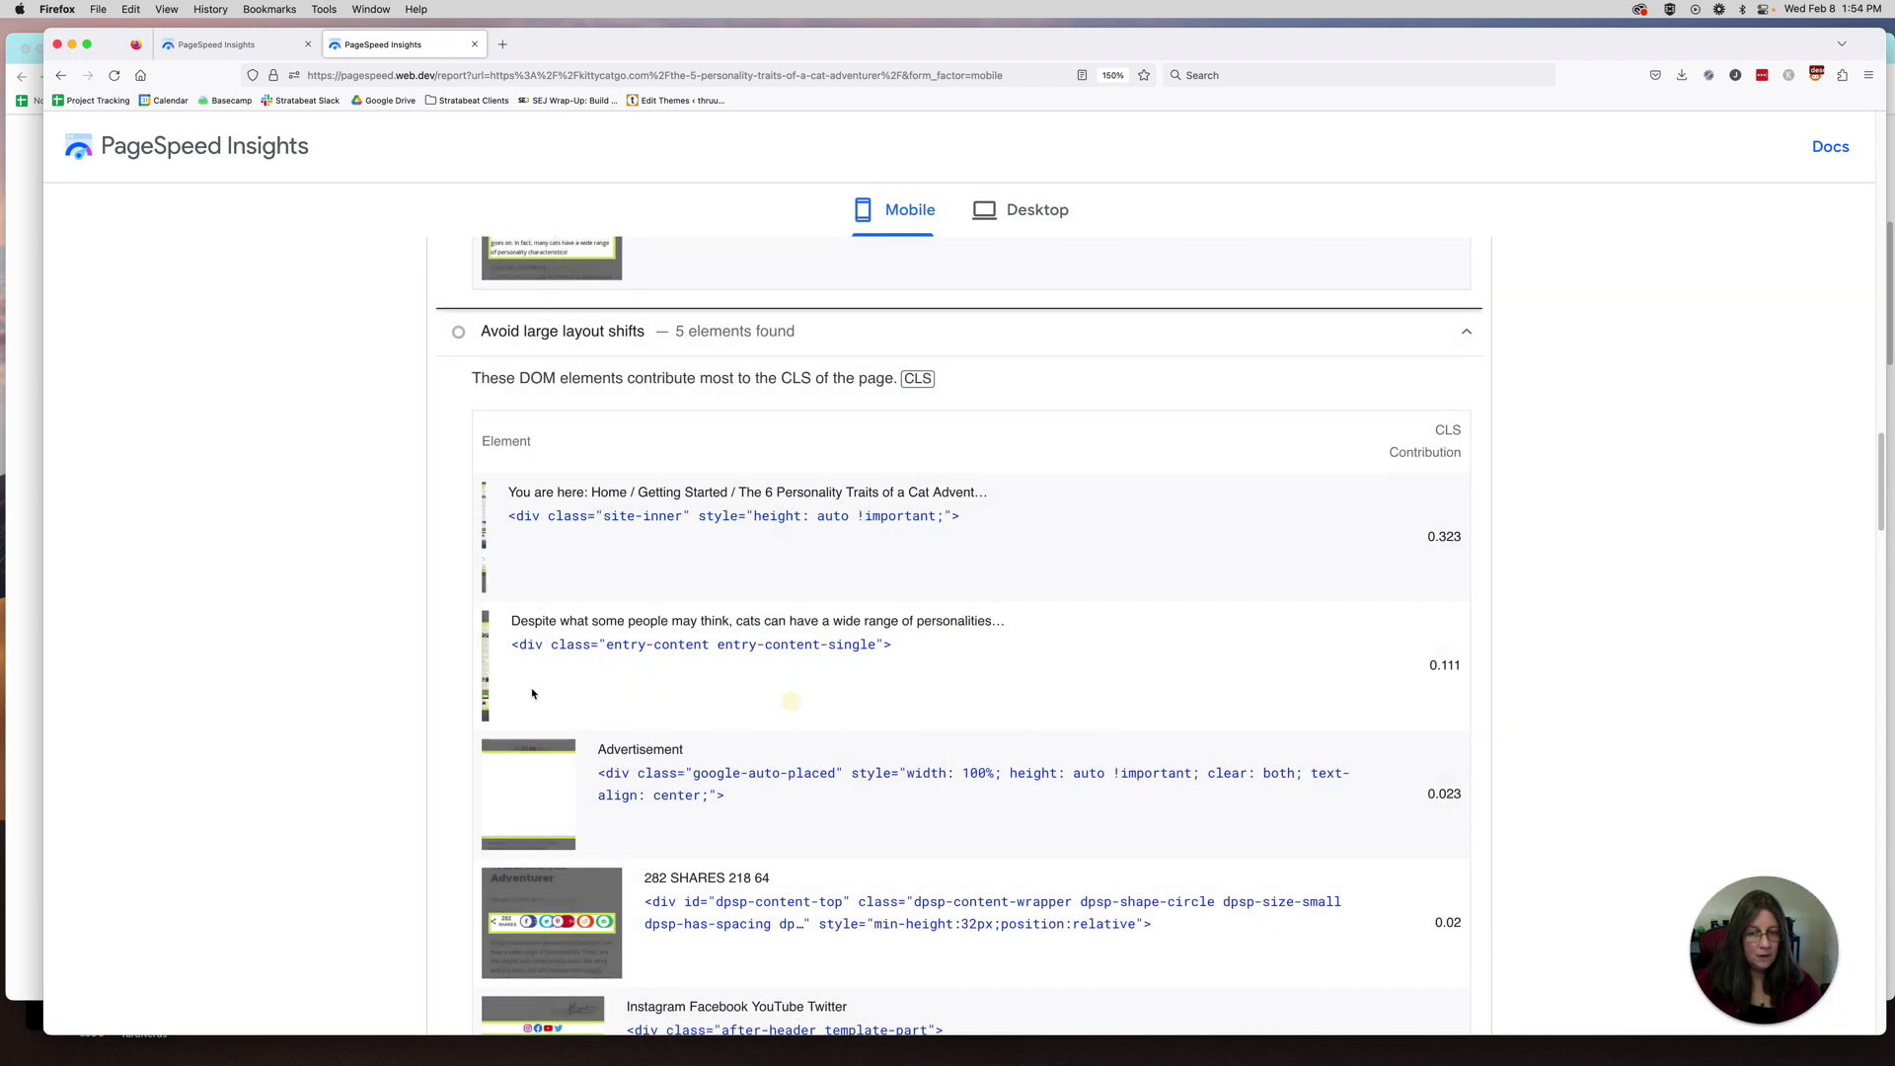
{"action": "left_click", "coordinate": [487, 665]}
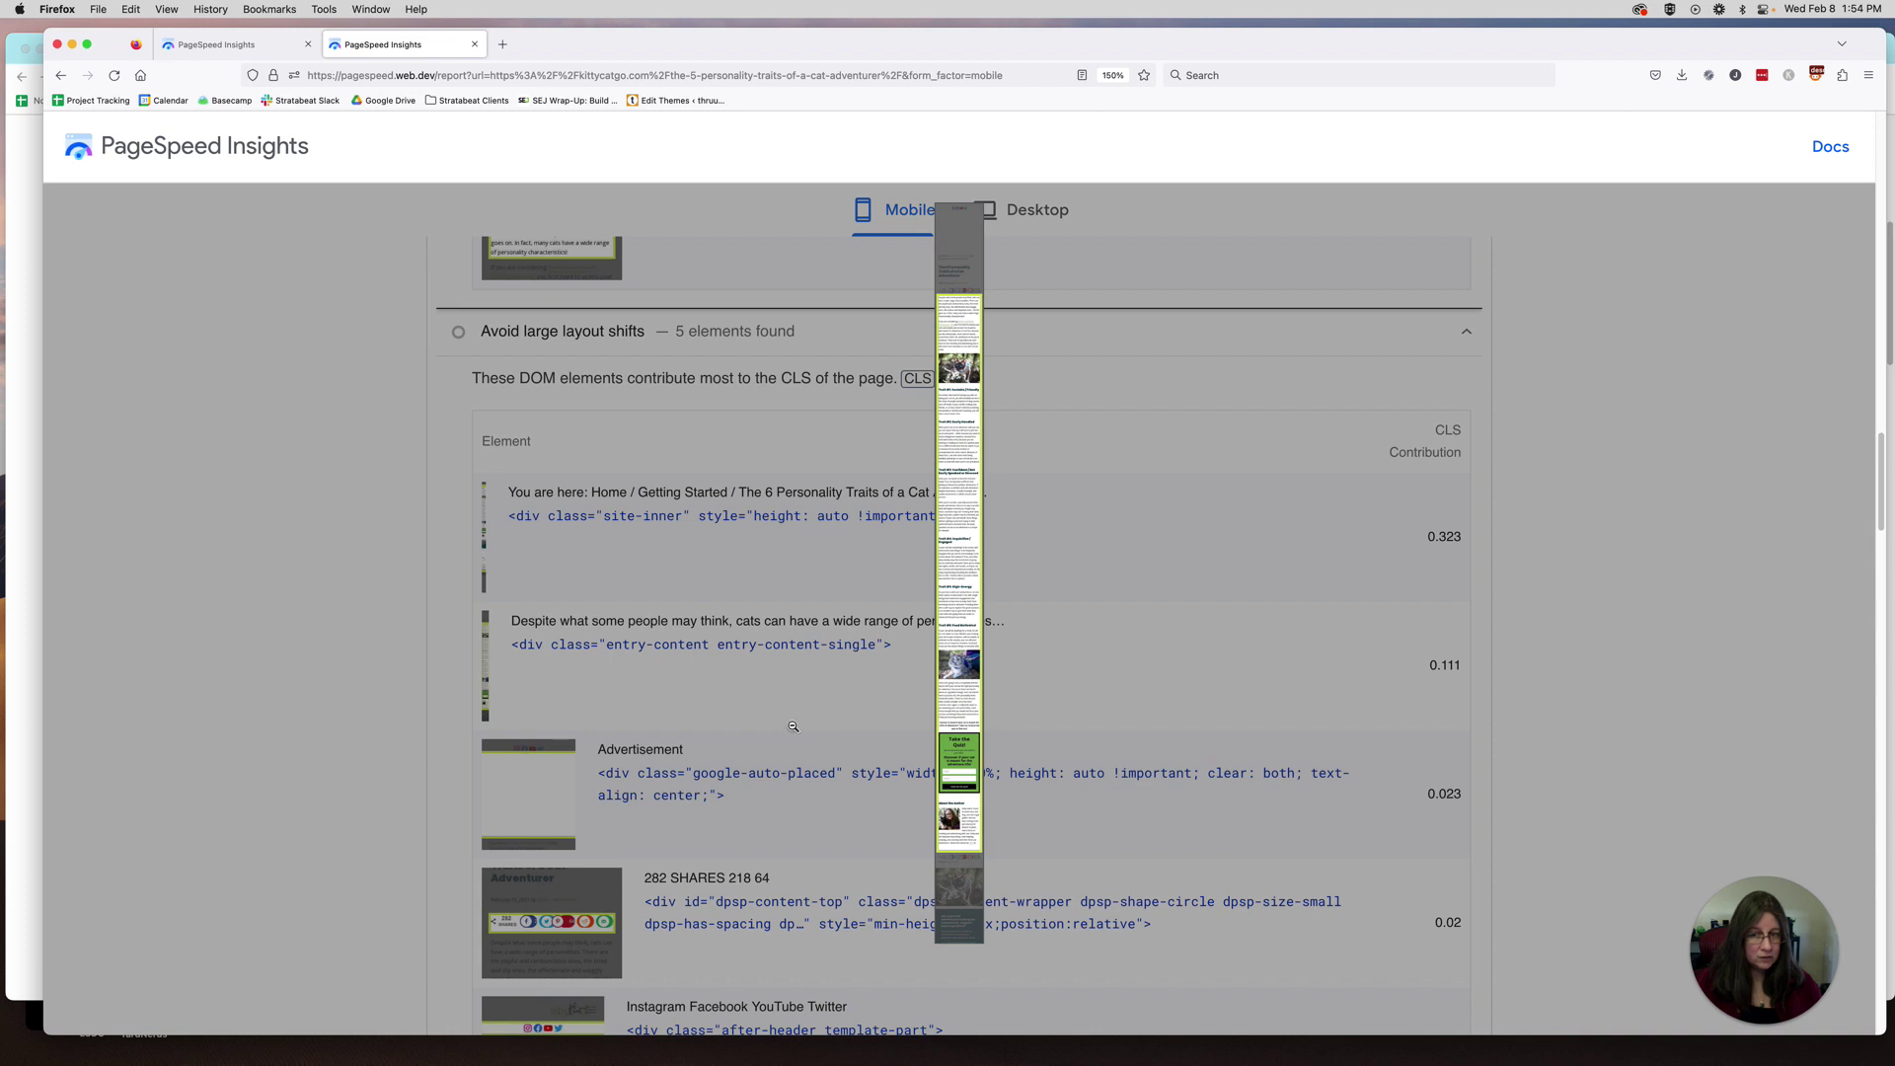
{"action": "left_click", "coordinate": [734, 688]}
- Highlight the Advertisement element's div code, then return to the report's Core Web Vitals summary
{"action": "scroll", "coordinate": [735, 681], "scroll_direction": "down", "scroll_amount": 5}
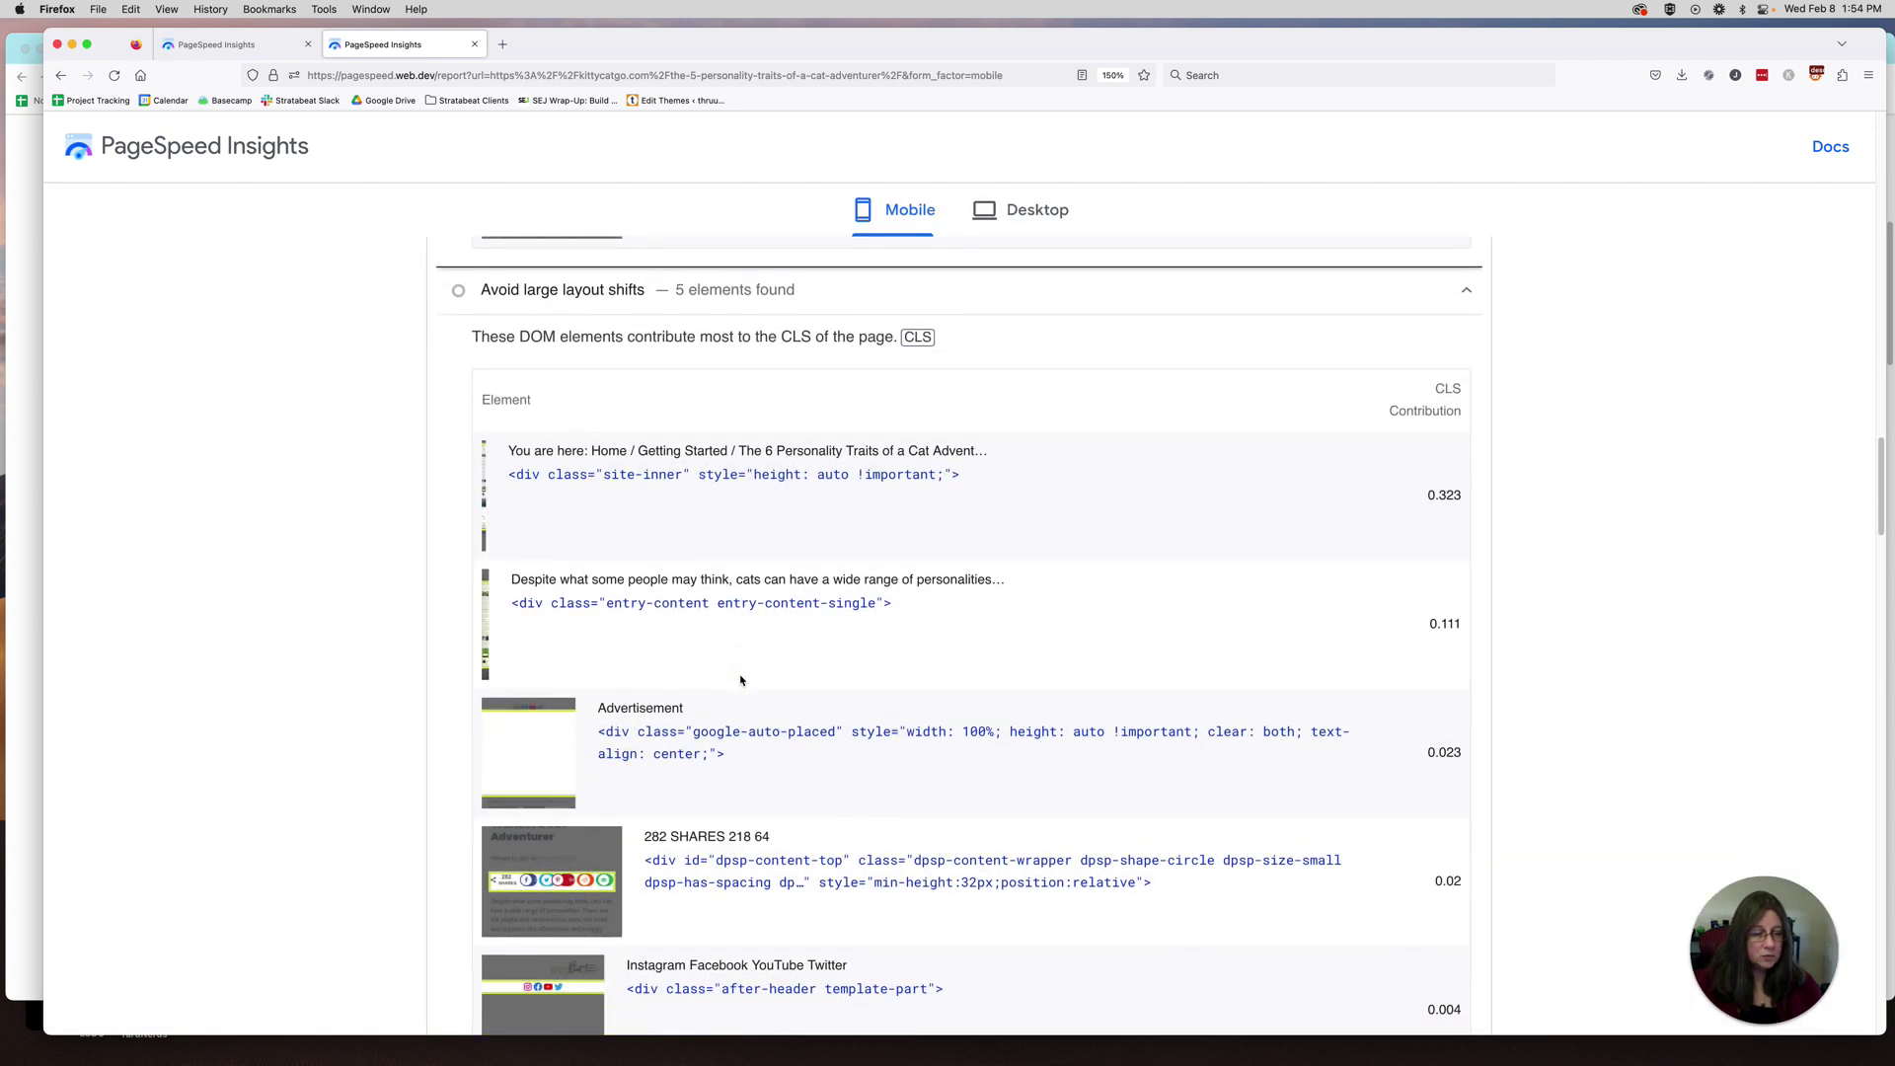
{"action": "left_click_drag", "start_coordinate": [598, 480], "coordinate": [842, 504]}
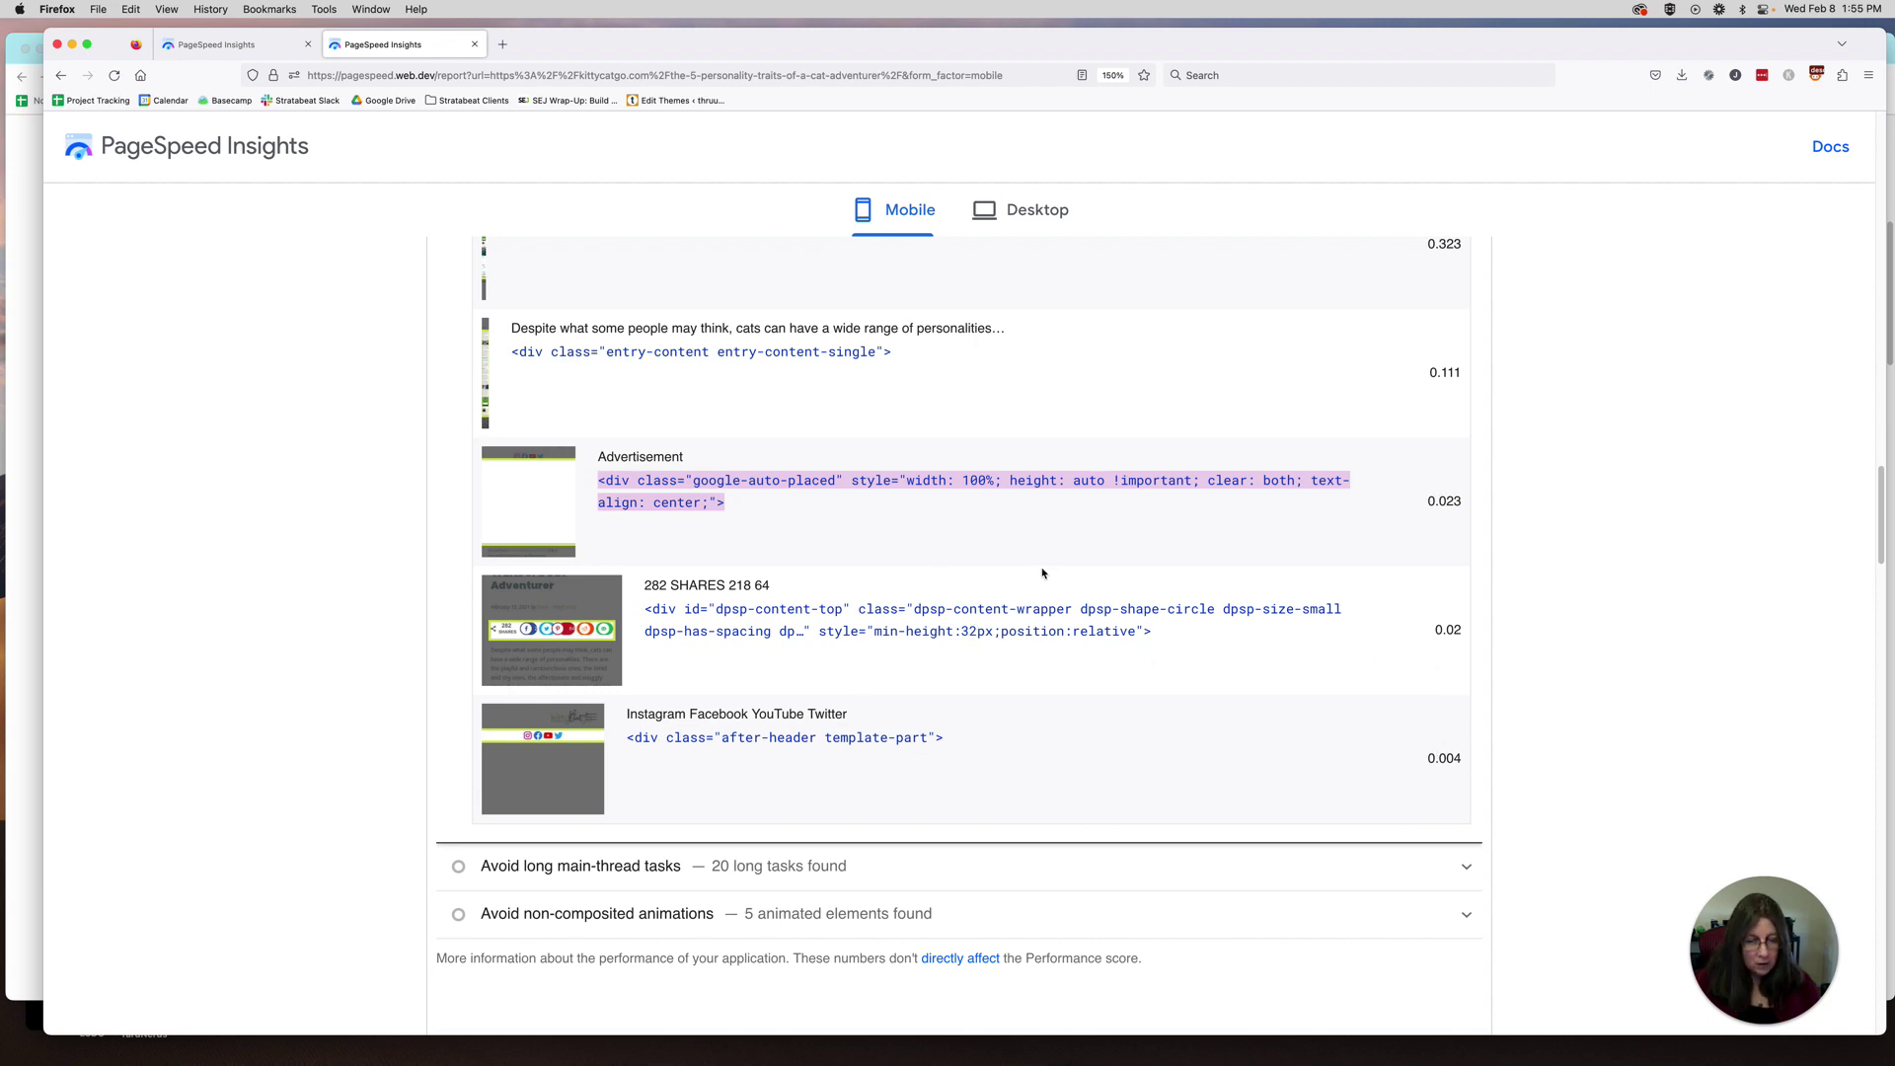
{"action": "scroll", "coordinate": [1042, 573], "scroll_direction": "up", "scroll_amount": 20}
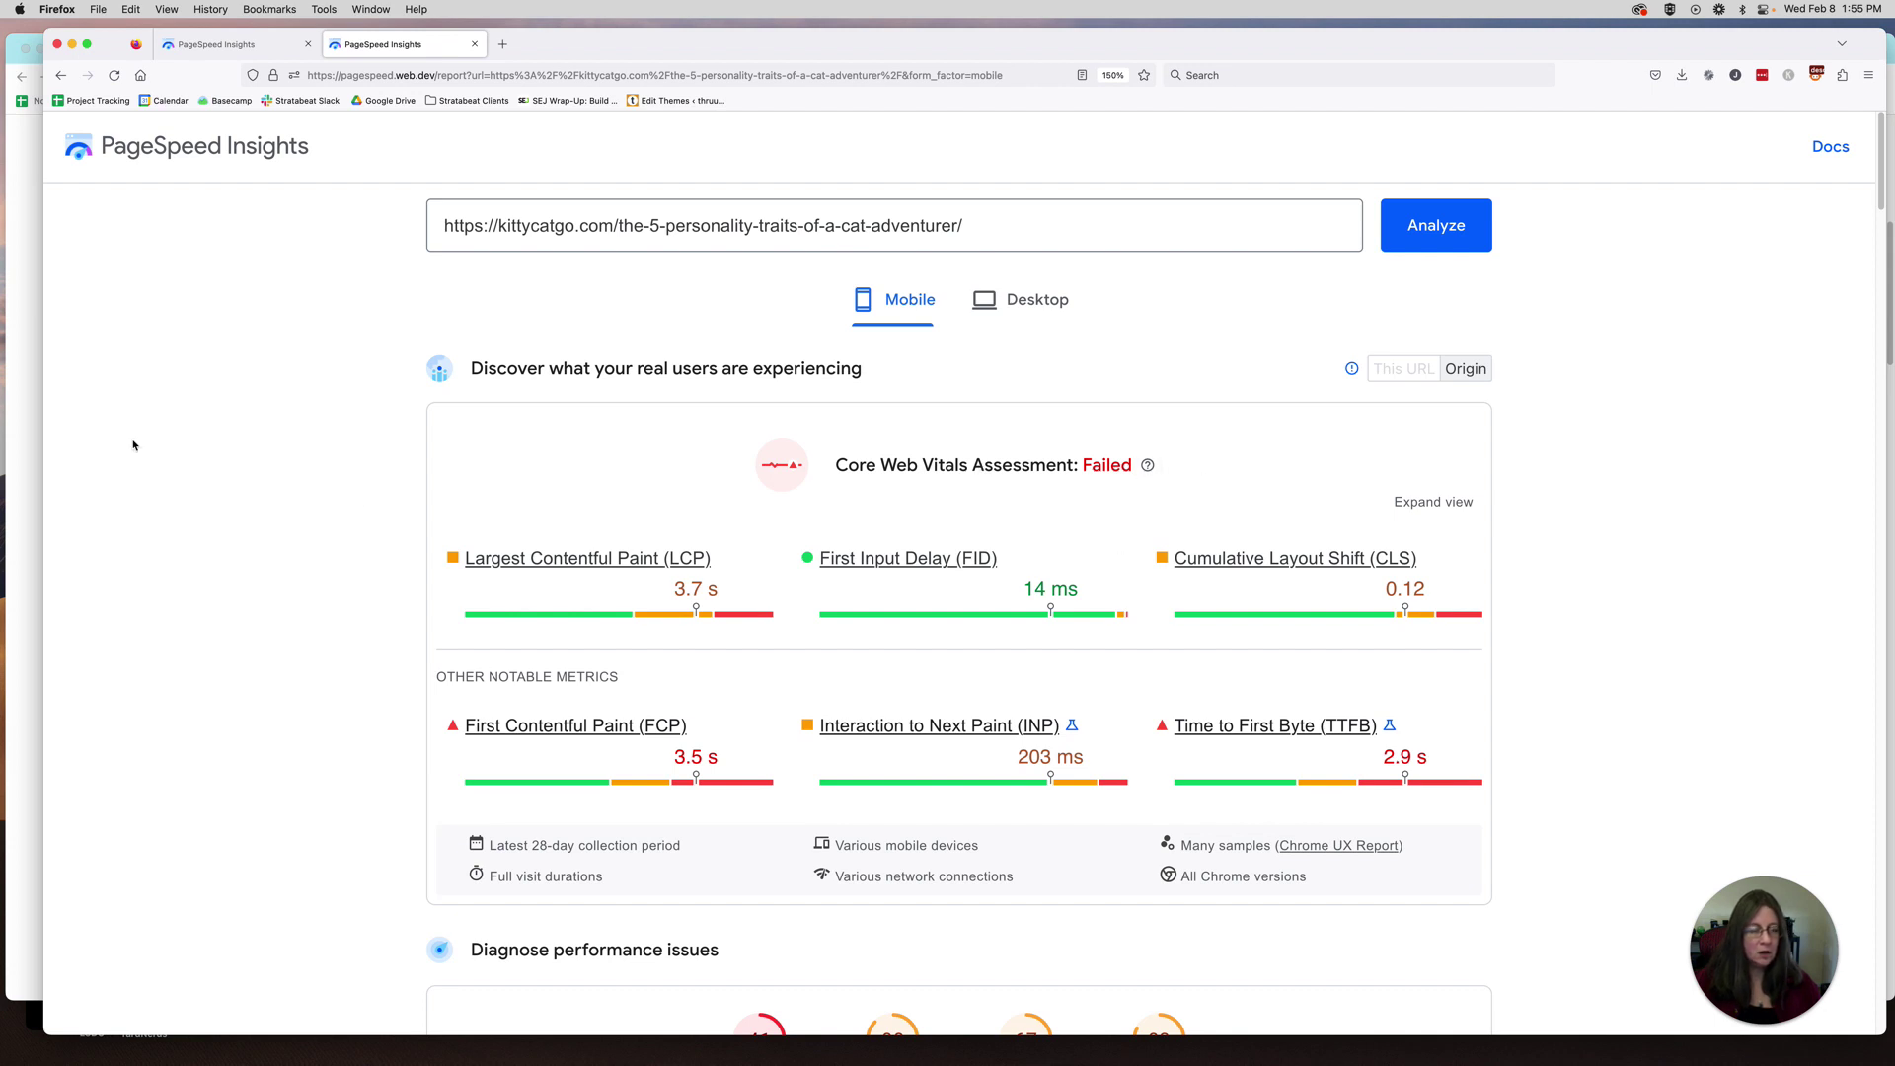
- Show WebPageTest's Full LCP Event Information: time 2016, size 23937, article H1 as element
{"action": "key", "text": "super+Tab"}
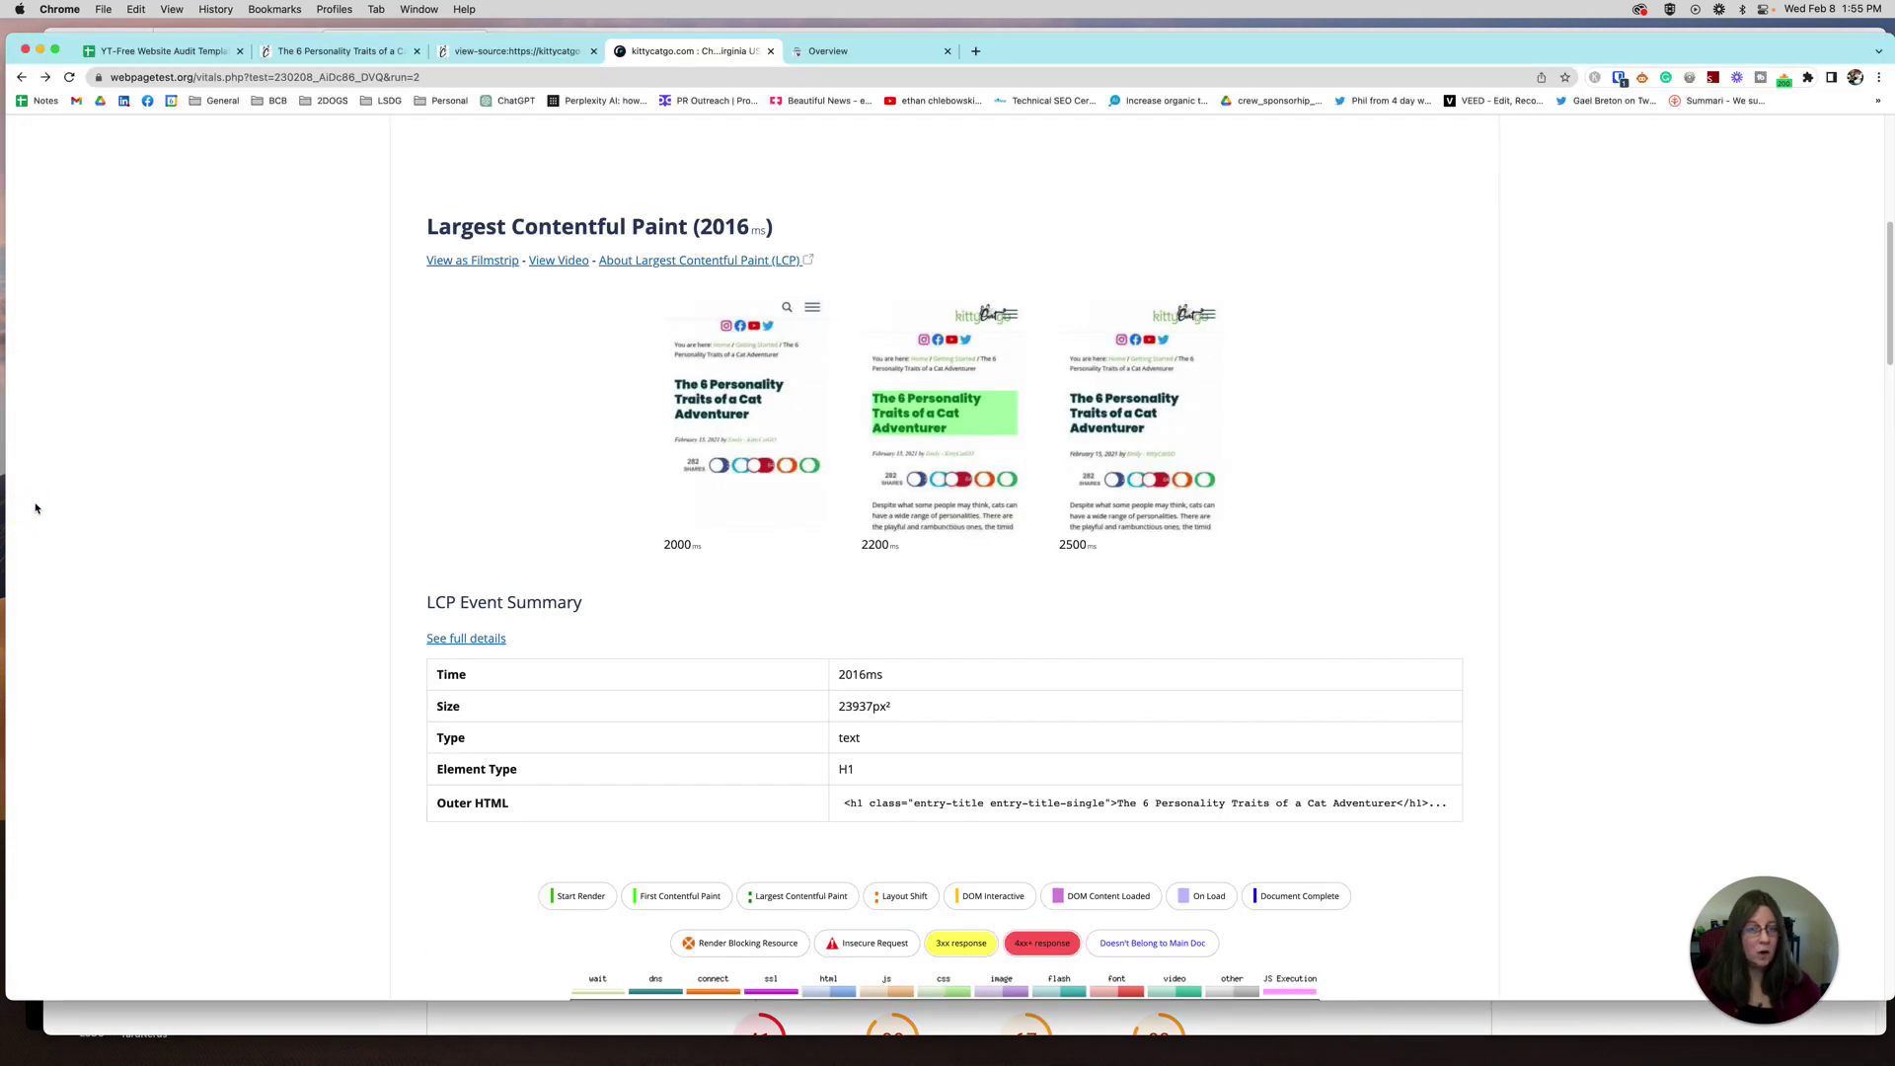
{"action": "scroll", "coordinate": [474, 503], "scroll_direction": "down", "scroll_amount": 5}
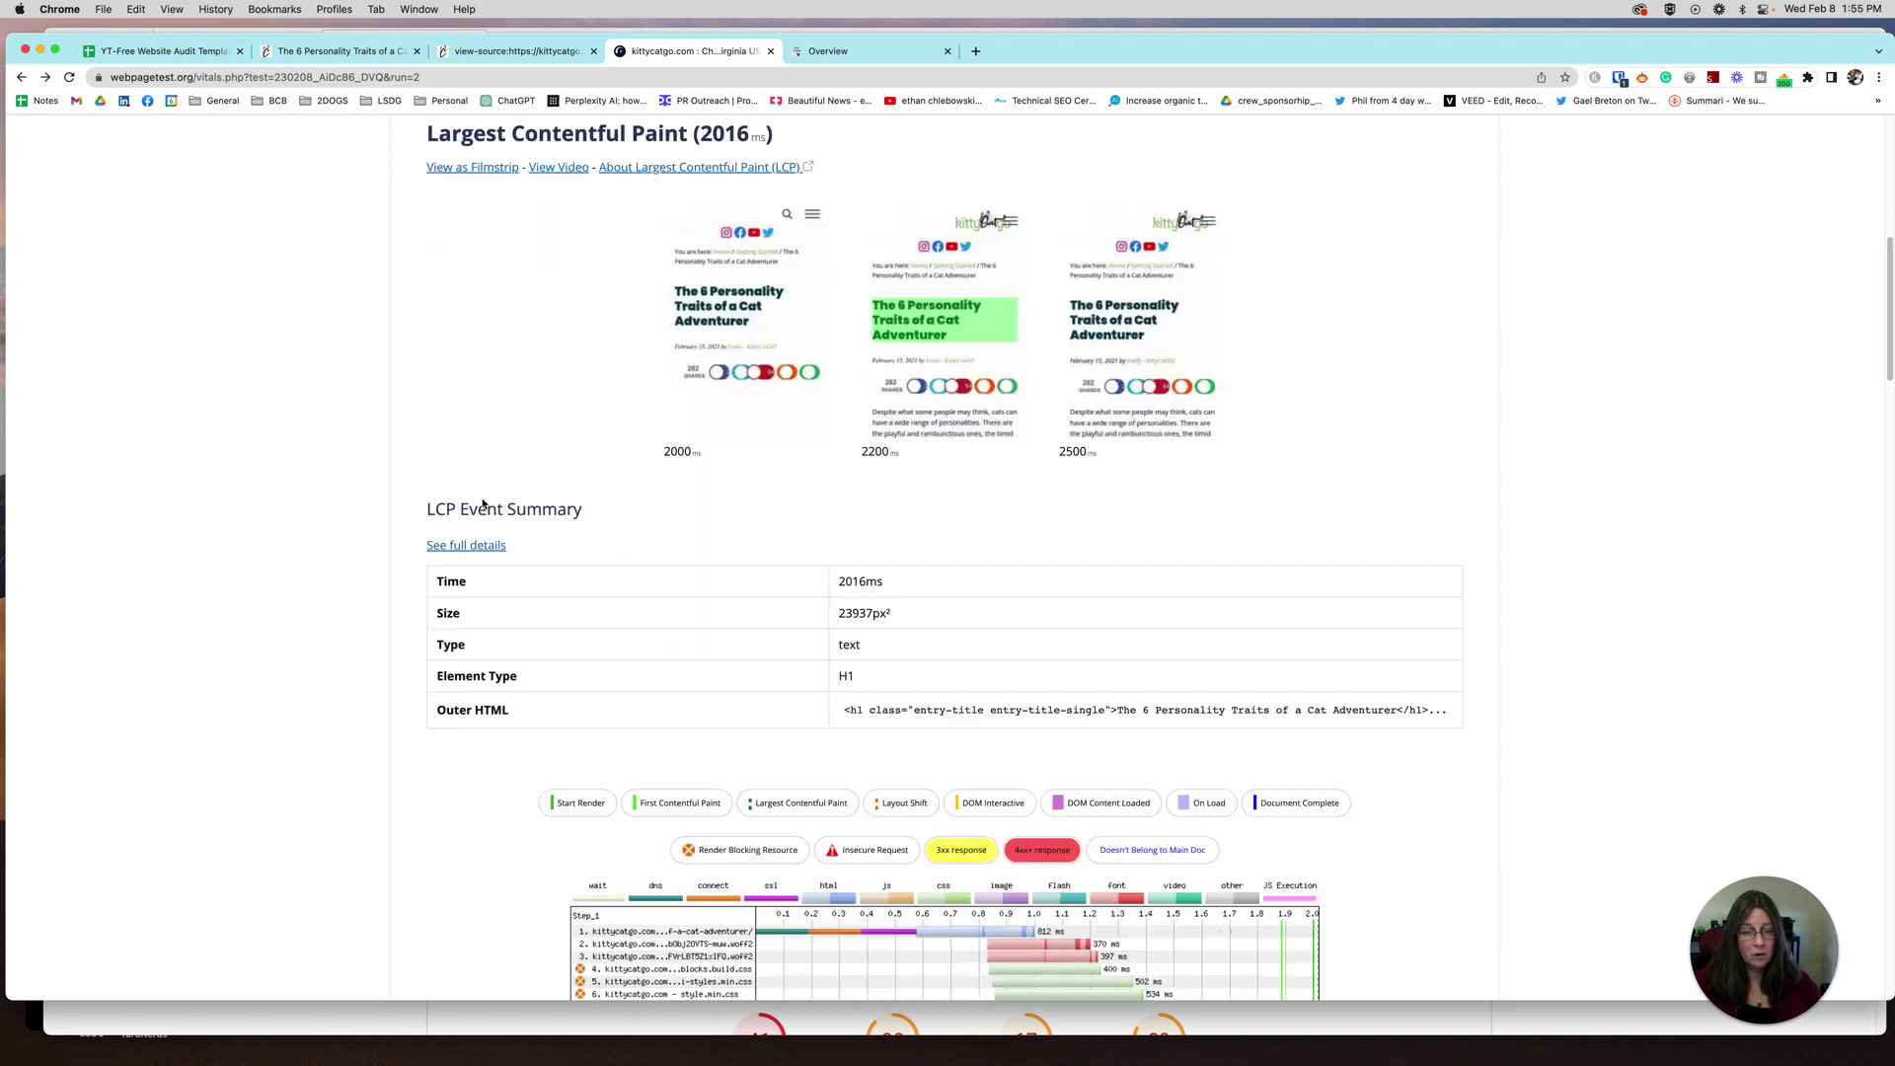
{"action": "scroll", "coordinate": [483, 503], "scroll_direction": "down", "scroll_amount": 7}
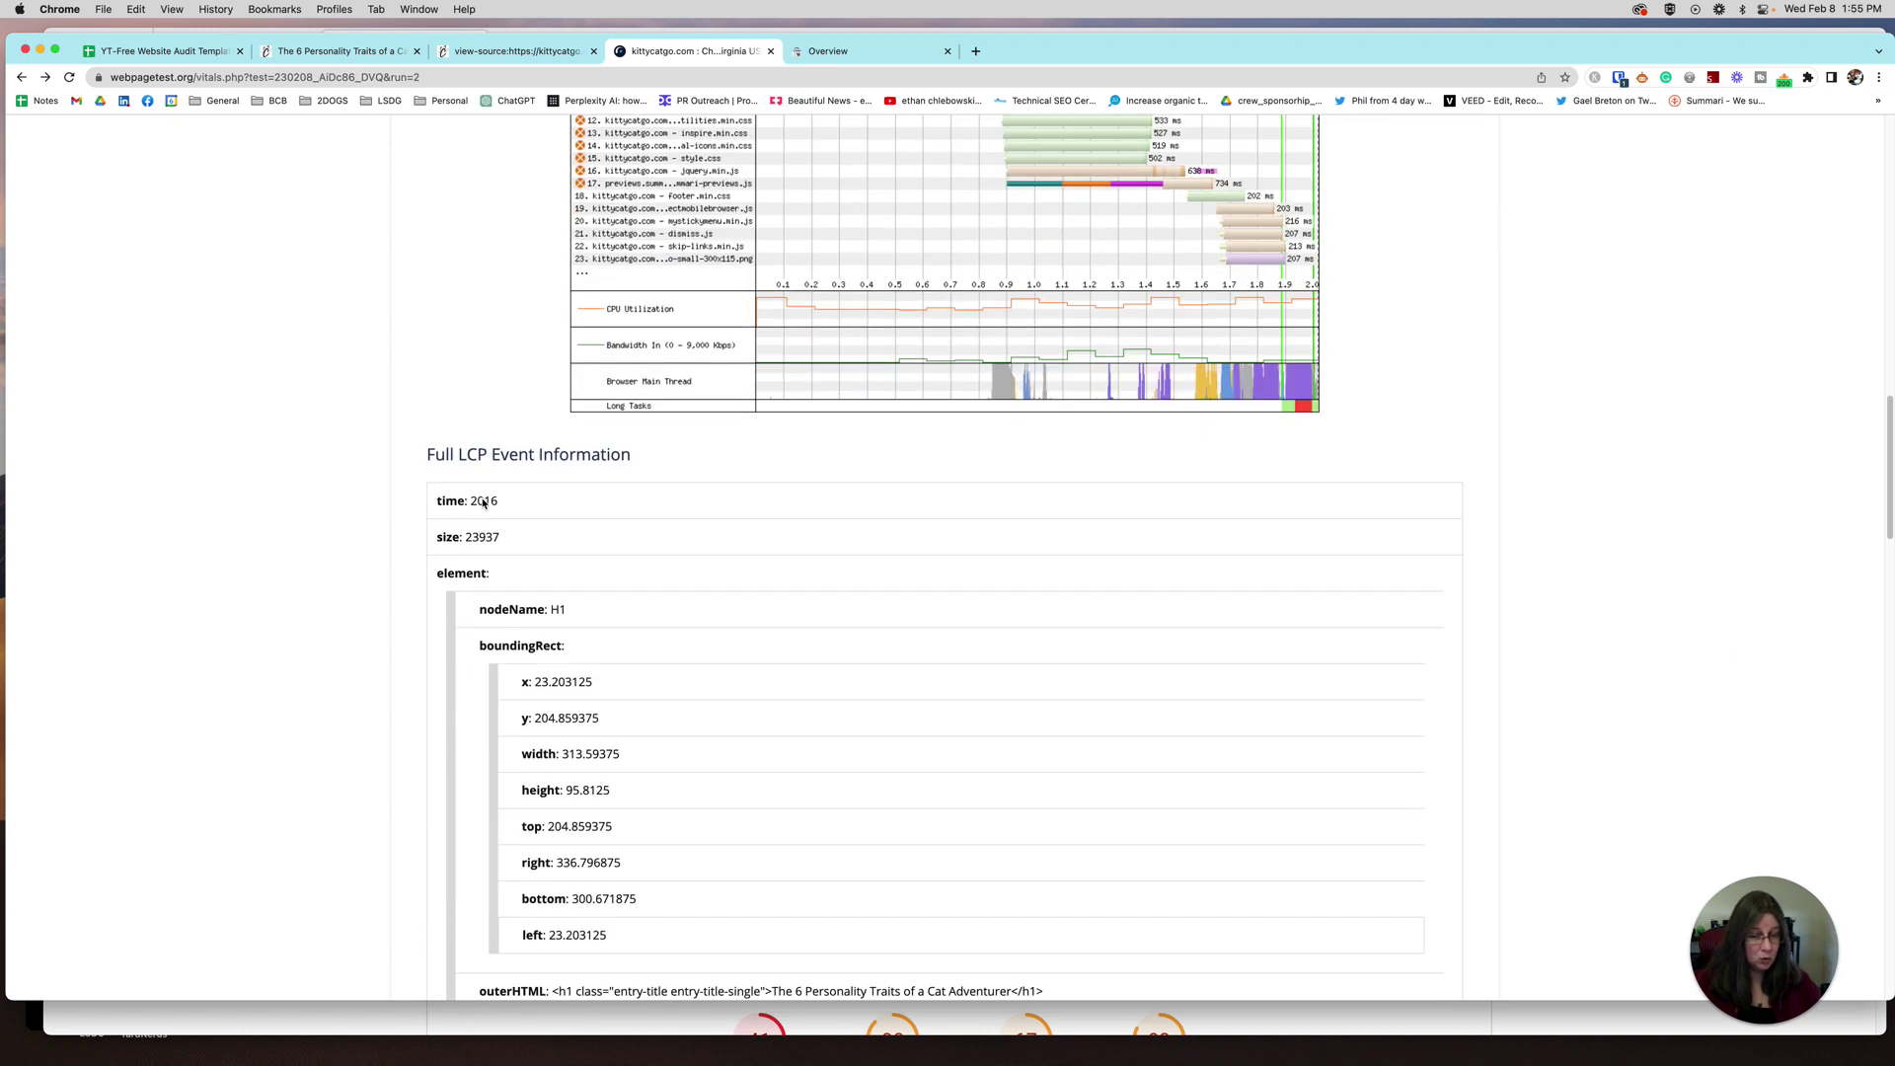
{"action": "left_click", "coordinate": [480, 1030]}
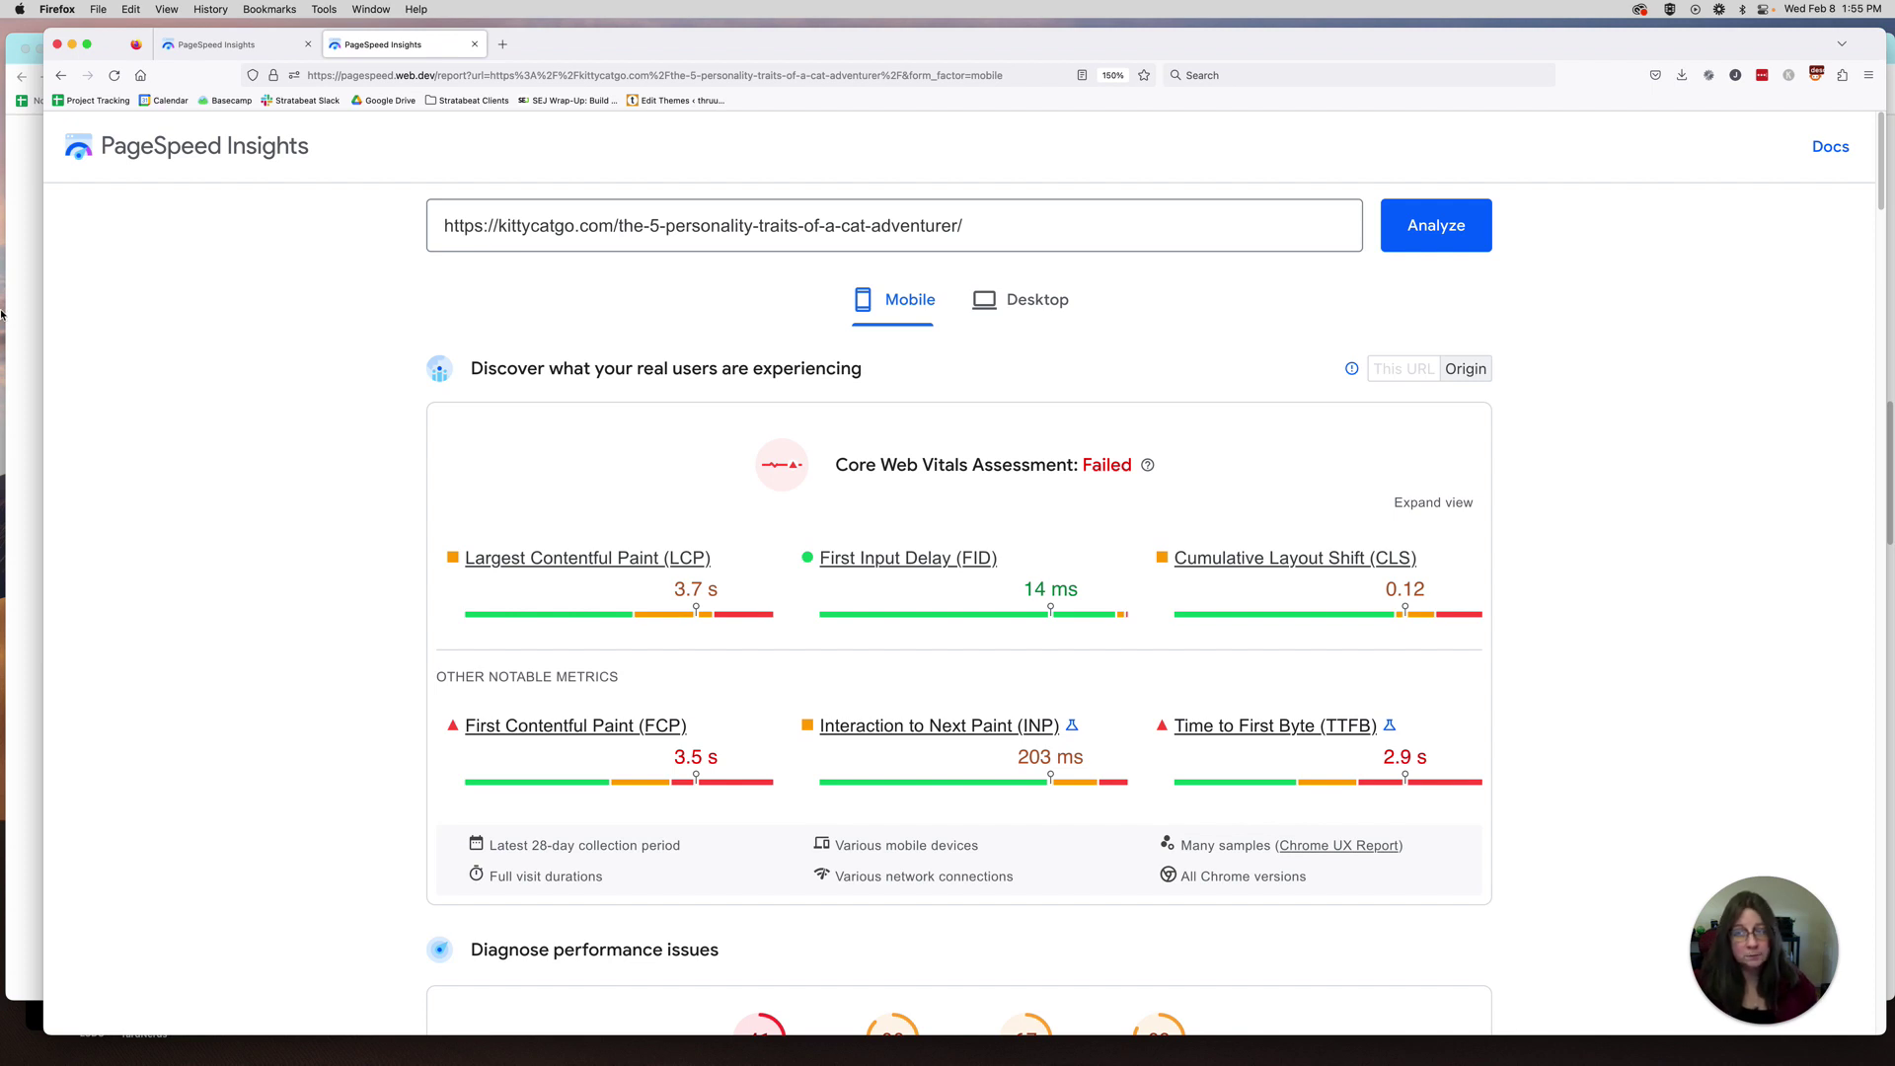
{"action": "left_click", "coordinate": [40, 676]}
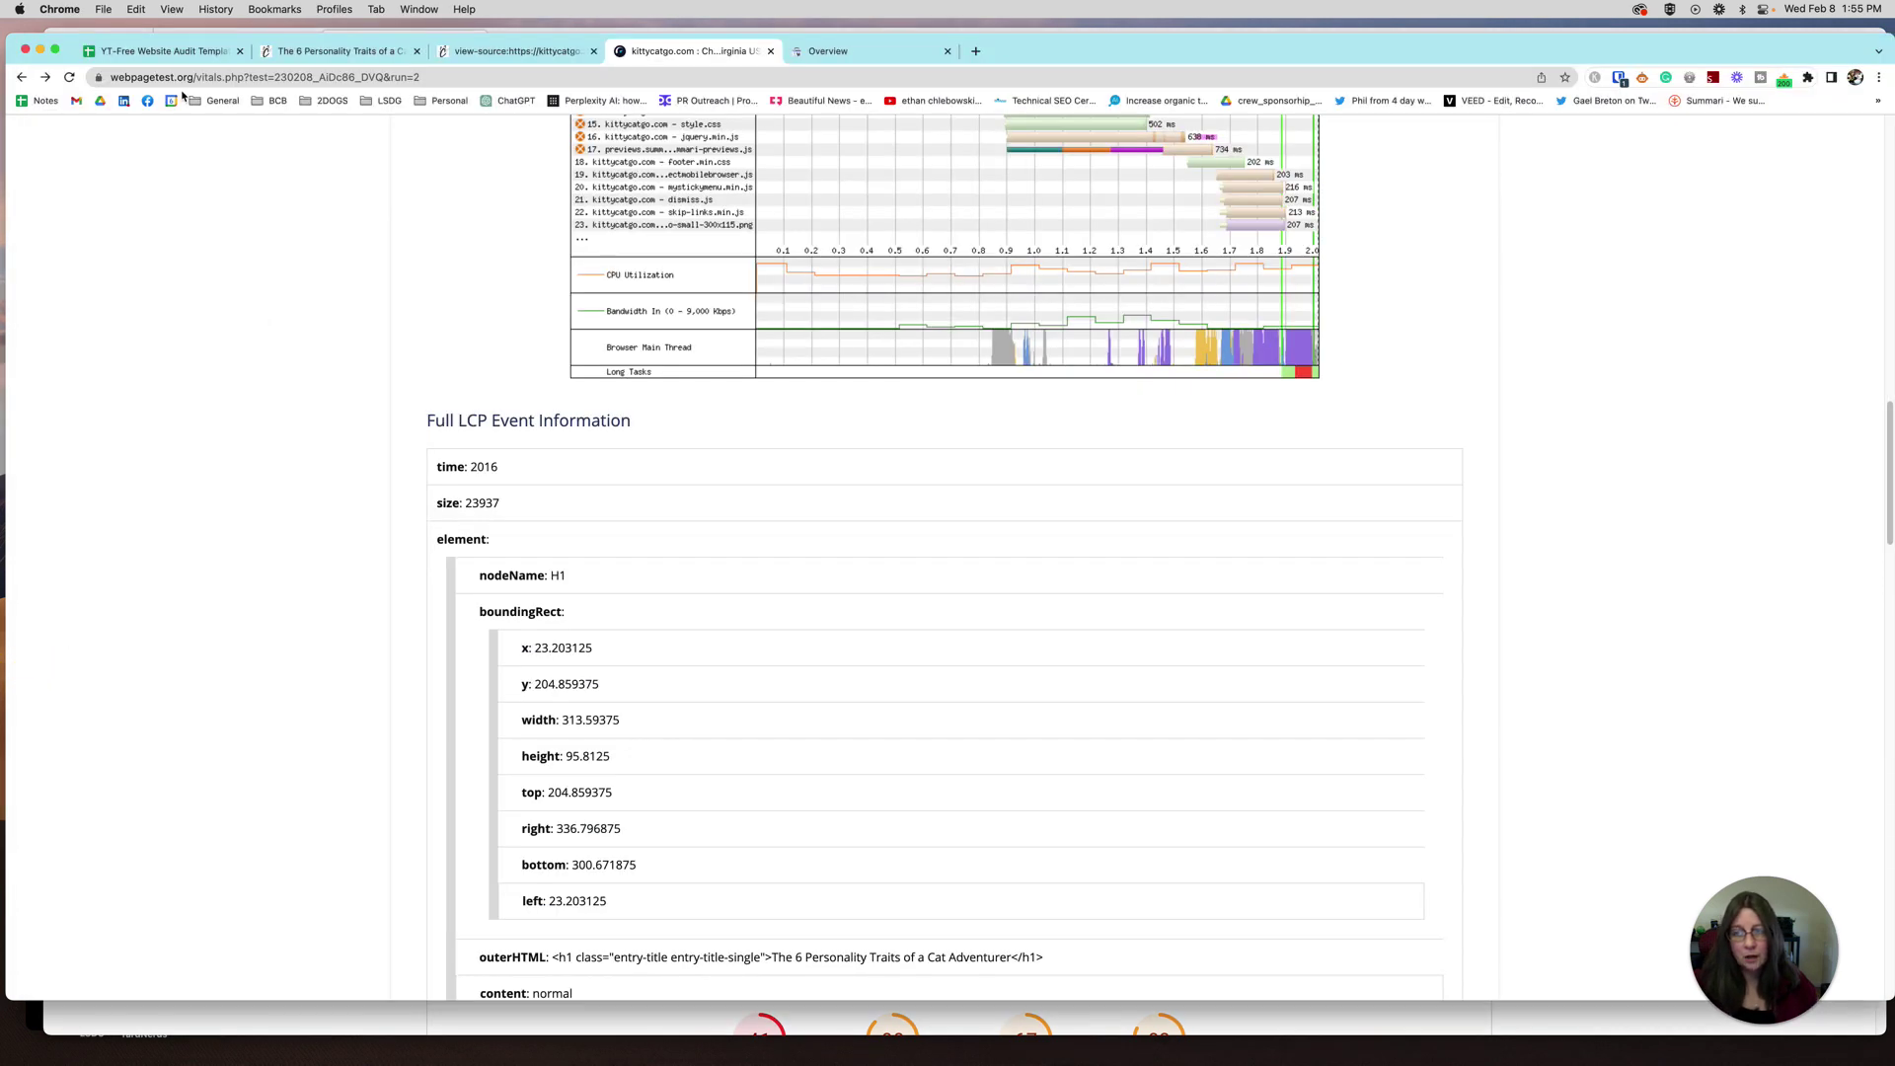
- Check audit rows 36–39 in the YT-Free Website Audit Template, then return to PageSpeed Insights
{"action": "left_click", "coordinate": [163, 51]}
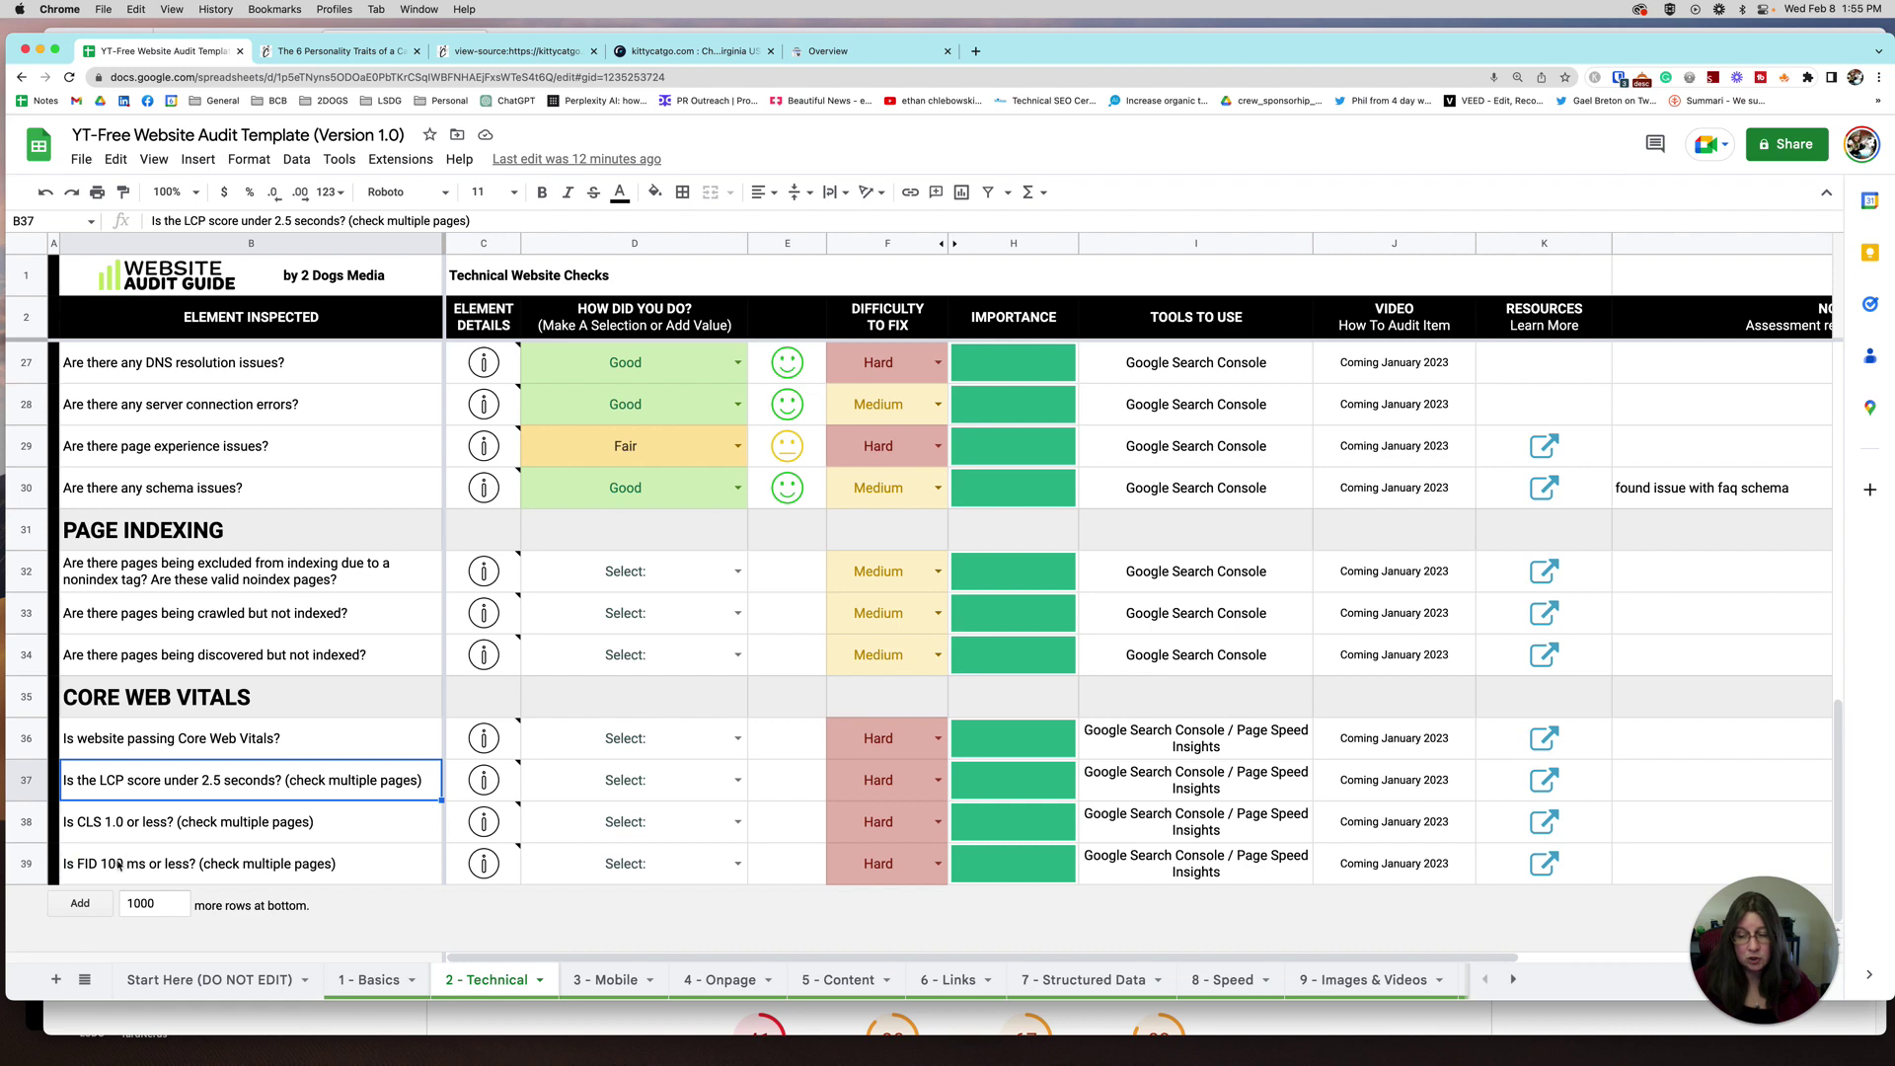
{"action": "left_click", "coordinate": [145, 1023]}
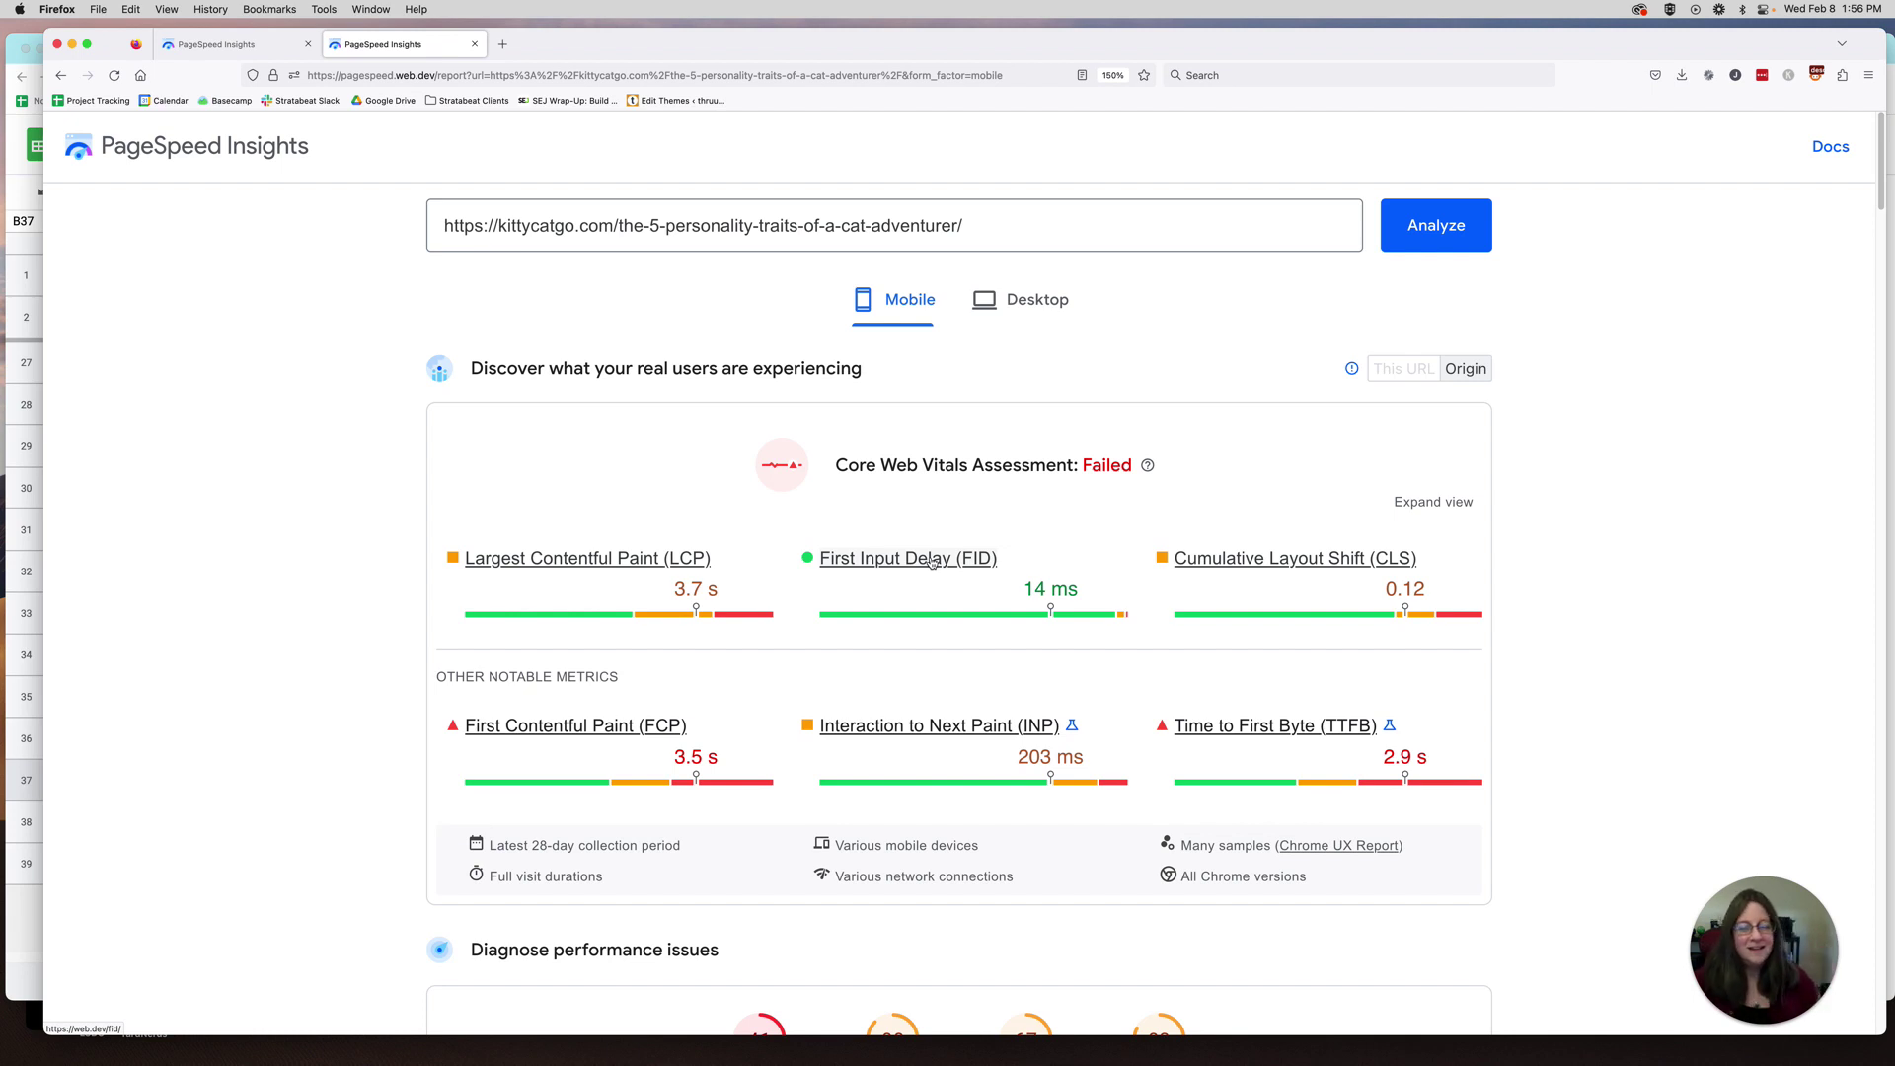
- Expand Reduce unused JavaScript in the cat-adventurer mobile report to list the wasteful third-party scripts
{"action": "scroll", "coordinate": [931, 561], "scroll_direction": "down", "scroll_amount": 2}
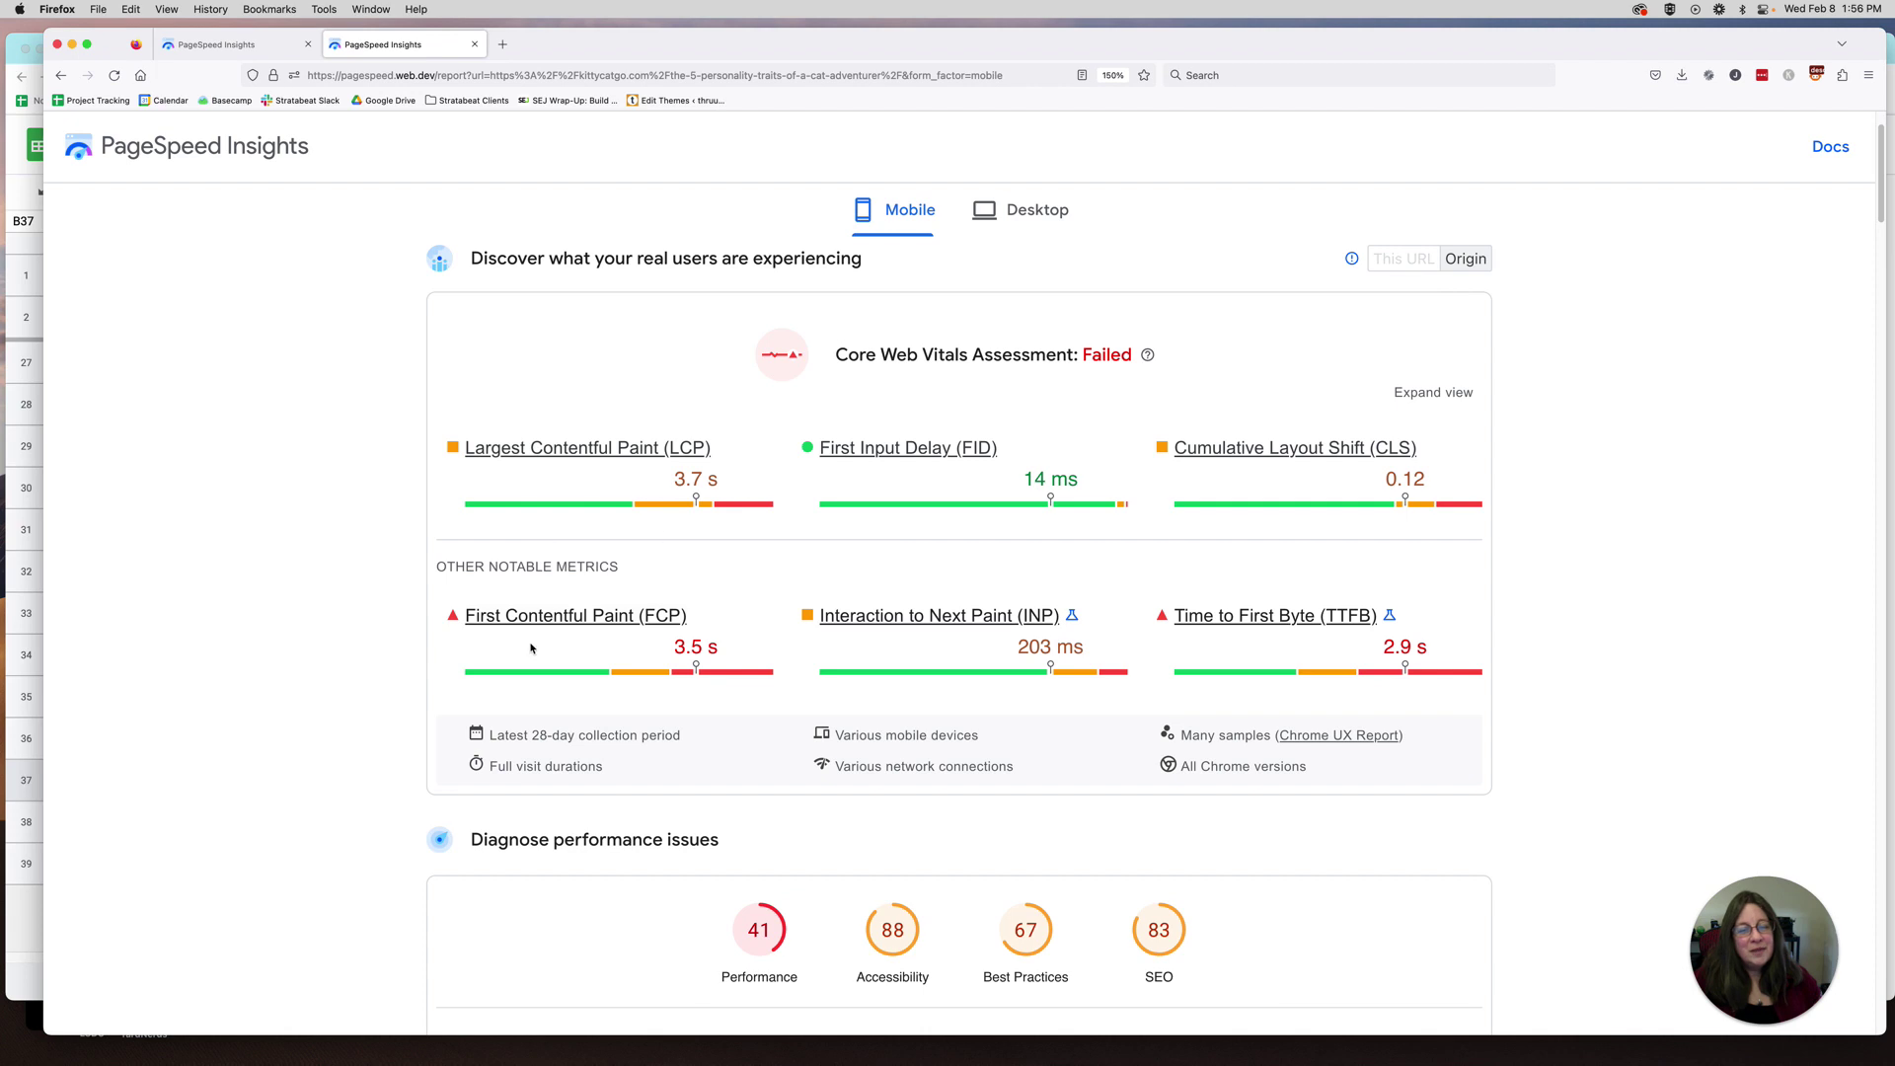
{"action": "left_click_drag", "start_coordinate": [435, 560], "coordinate": [651, 565]}
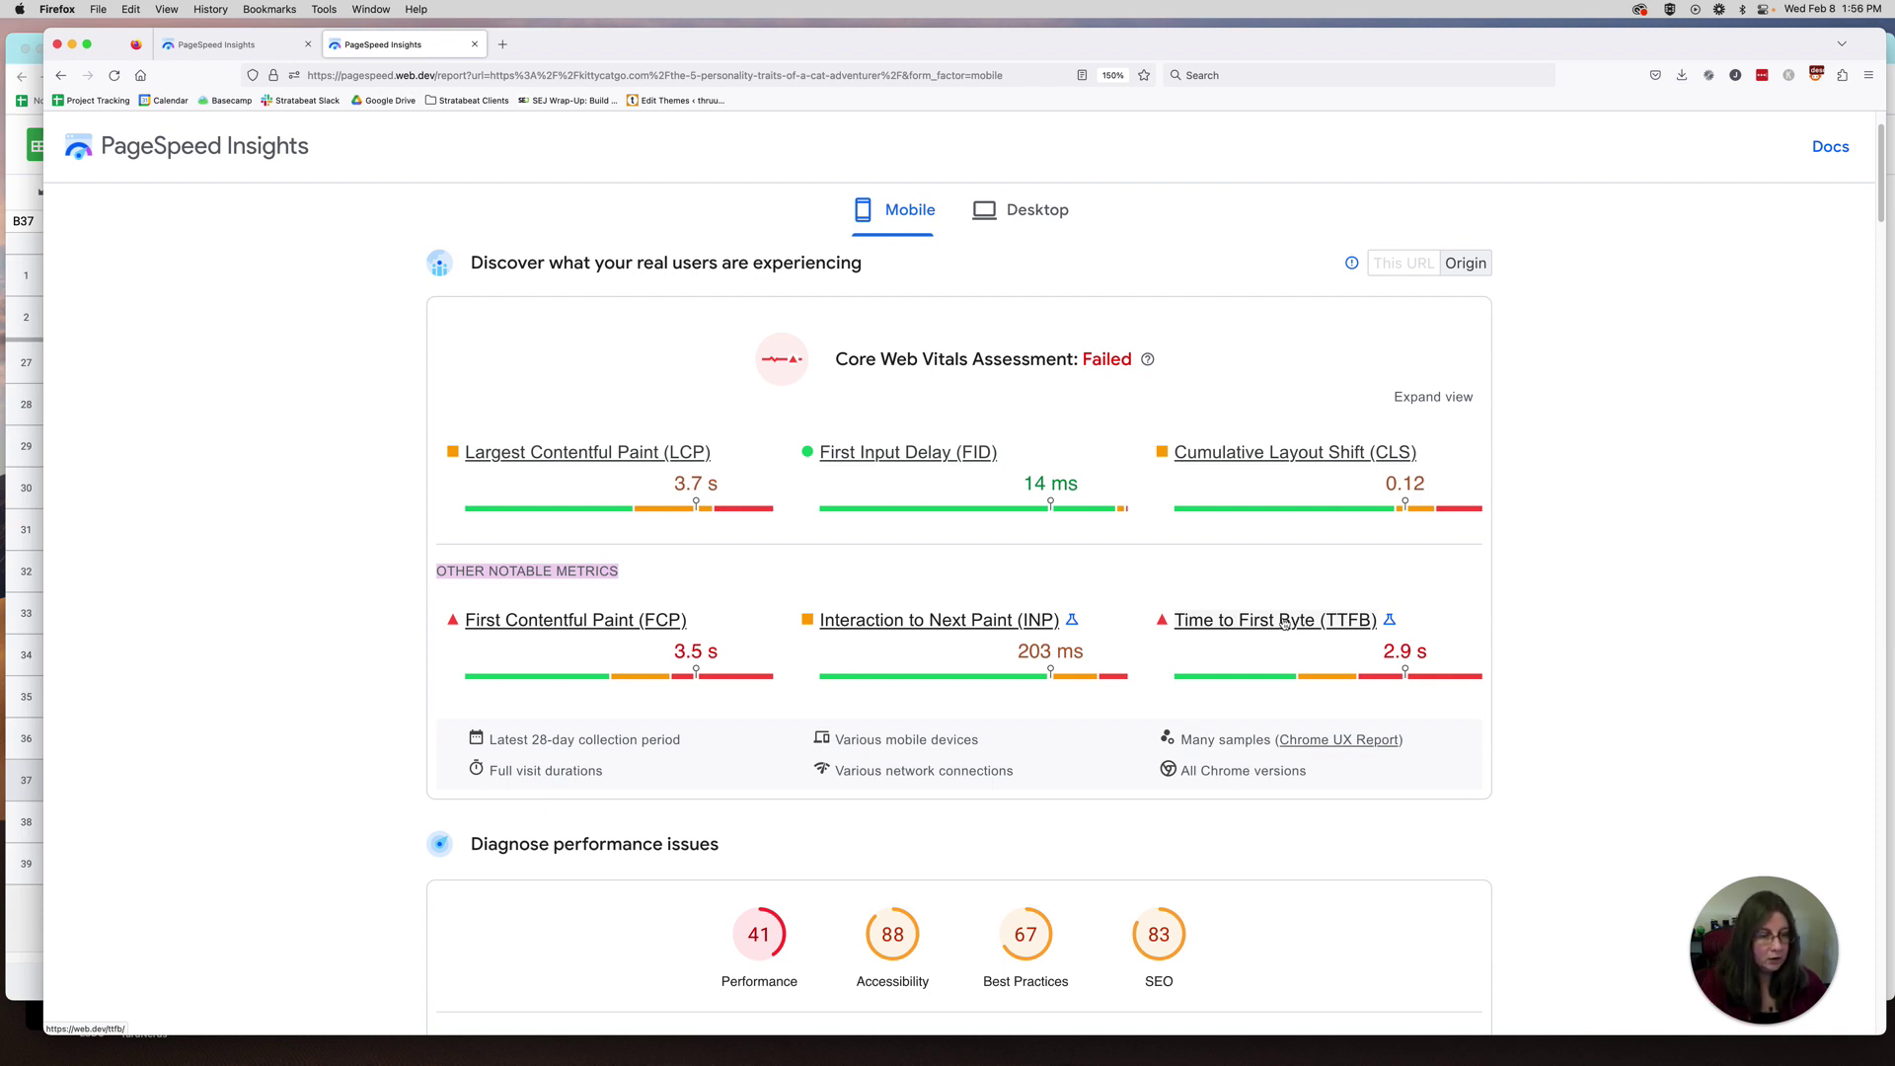
{"action": "scroll", "coordinate": [1323, 635], "scroll_direction": "down", "scroll_amount": 1}
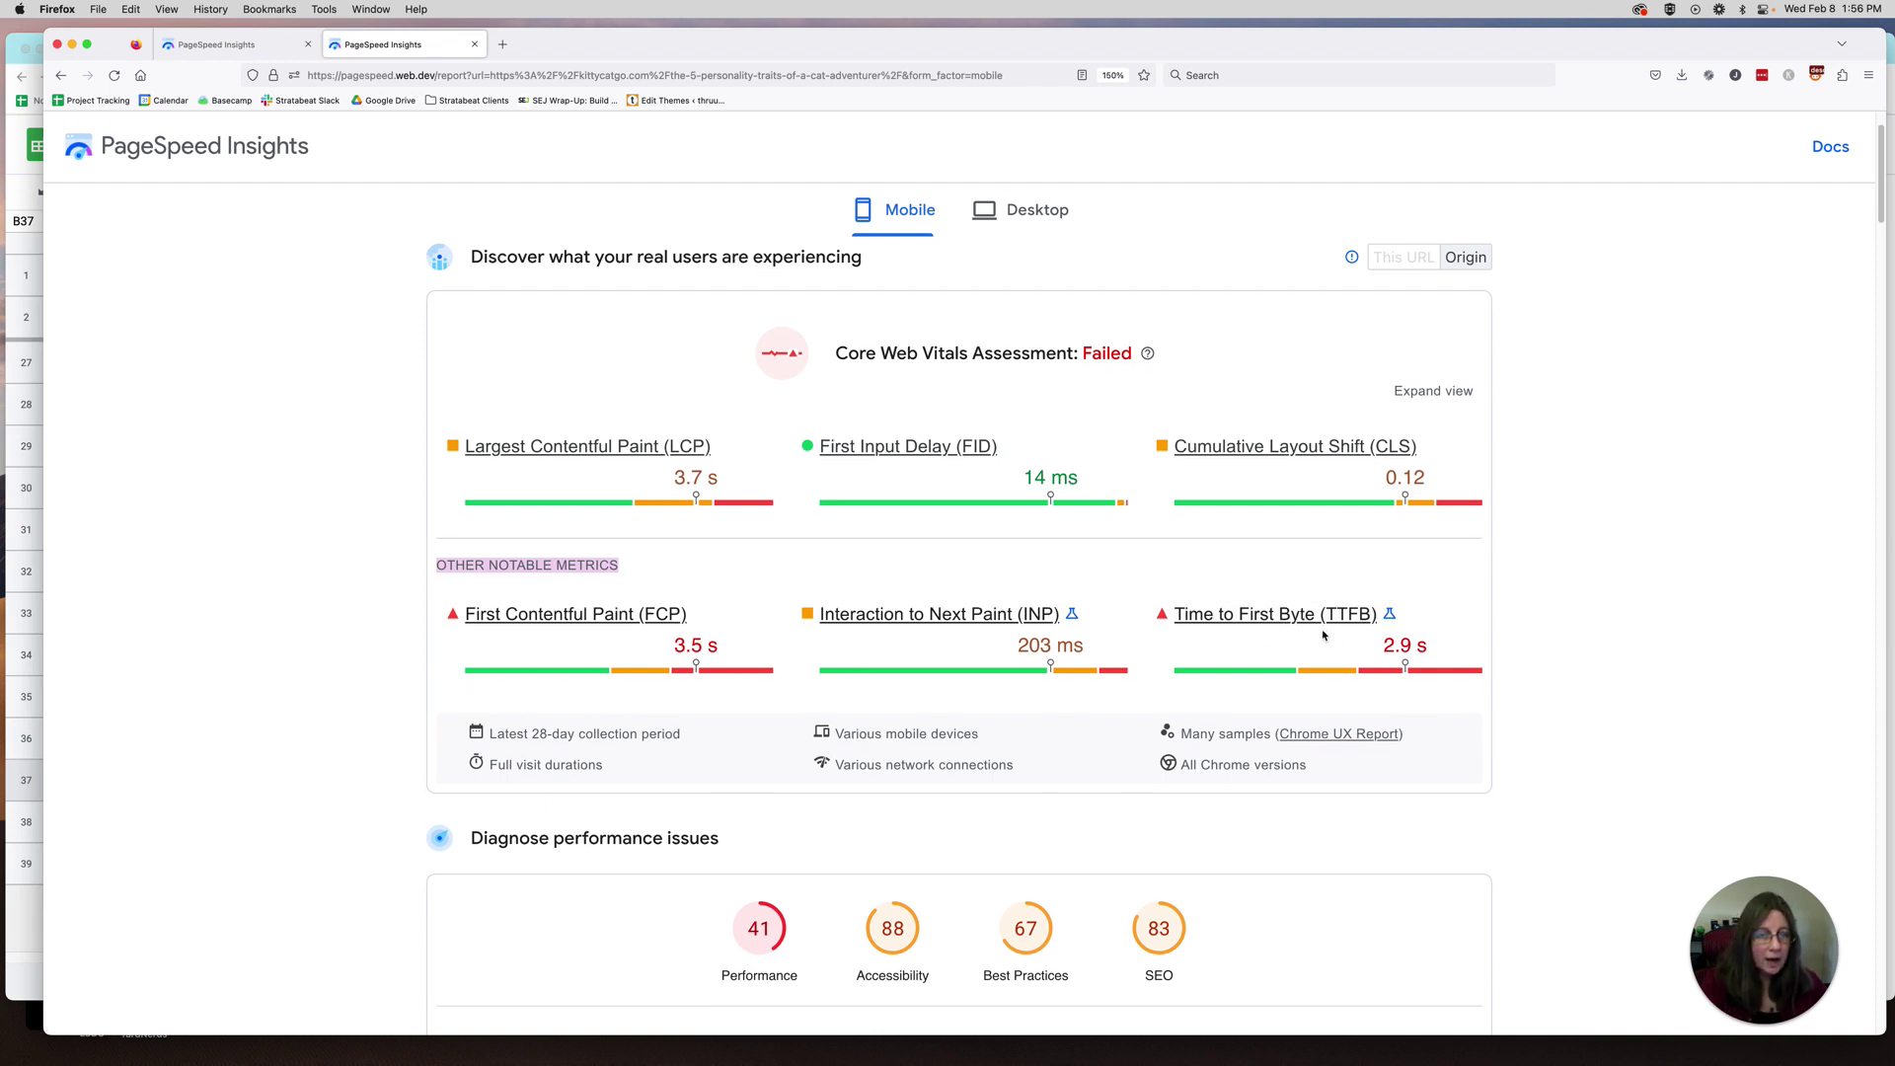
{"action": "scroll", "coordinate": [1323, 635], "scroll_direction": "down", "scroll_amount": 6}
{"action": "scroll", "coordinate": [1324, 635], "scroll_direction": "down", "scroll_amount": 5}
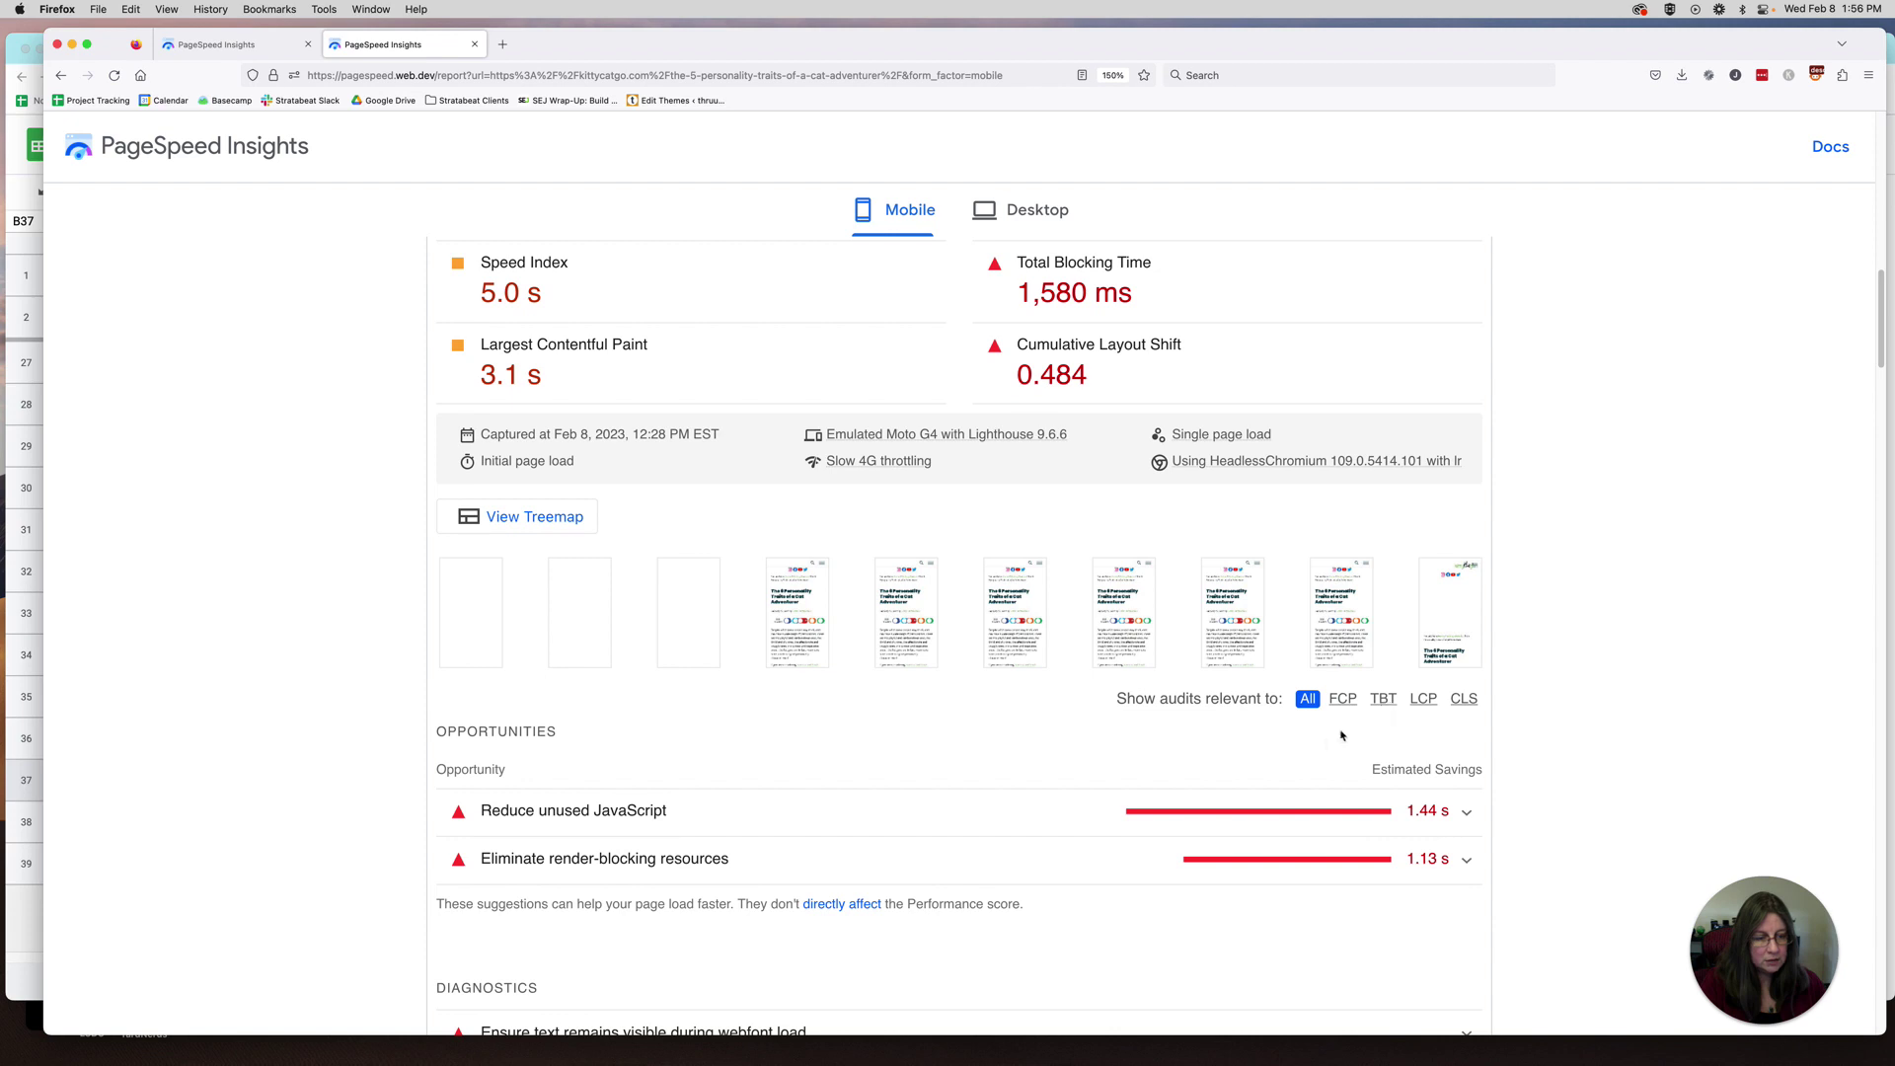
{"action": "left_click", "coordinate": [672, 812]}
{"action": "scroll", "coordinate": [674, 822], "scroll_direction": "down", "scroll_amount": 5}
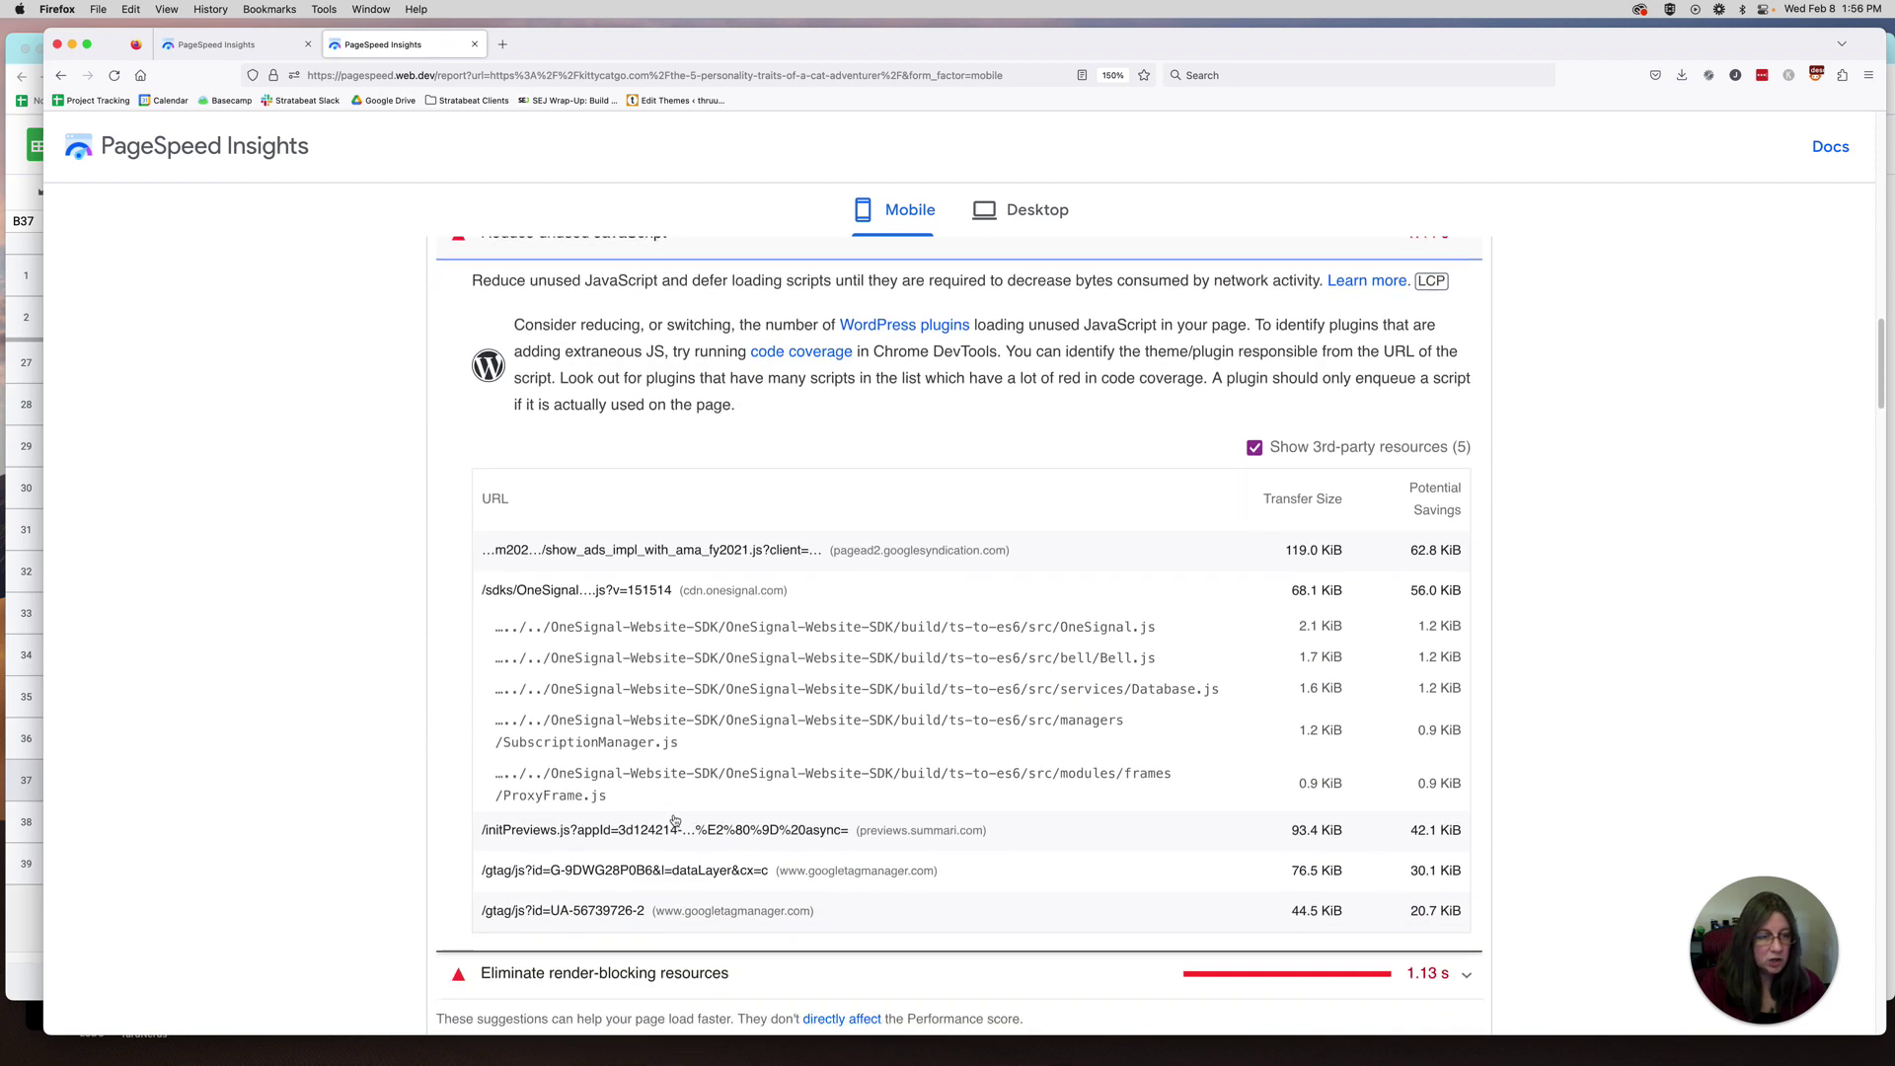
{"action": "scroll", "coordinate": [674, 821], "scroll_direction": "down", "scroll_amount": 1}
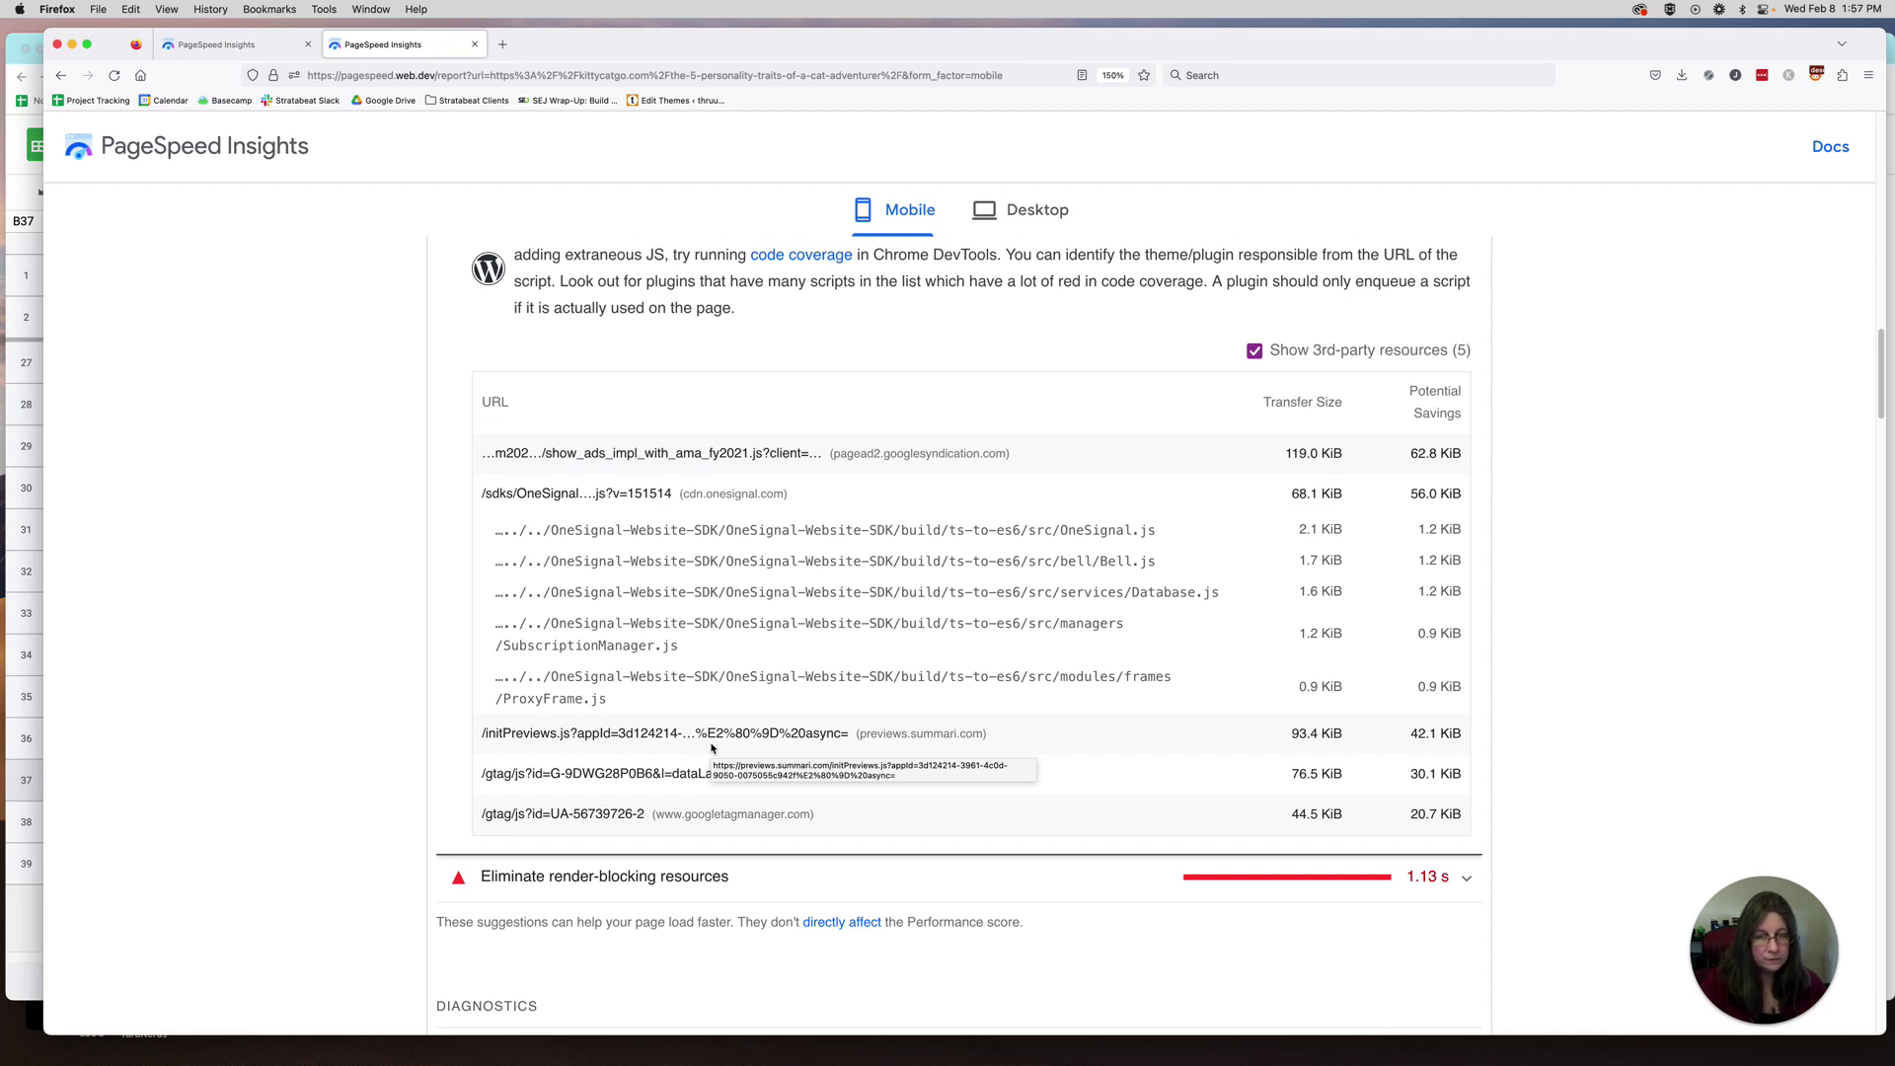
{"action": "scroll", "coordinate": [710, 748], "scroll_direction": "down", "scroll_amount": 4}
{"action": "scroll", "coordinate": [710, 747], "scroll_direction": "up", "scroll_amount": 15}
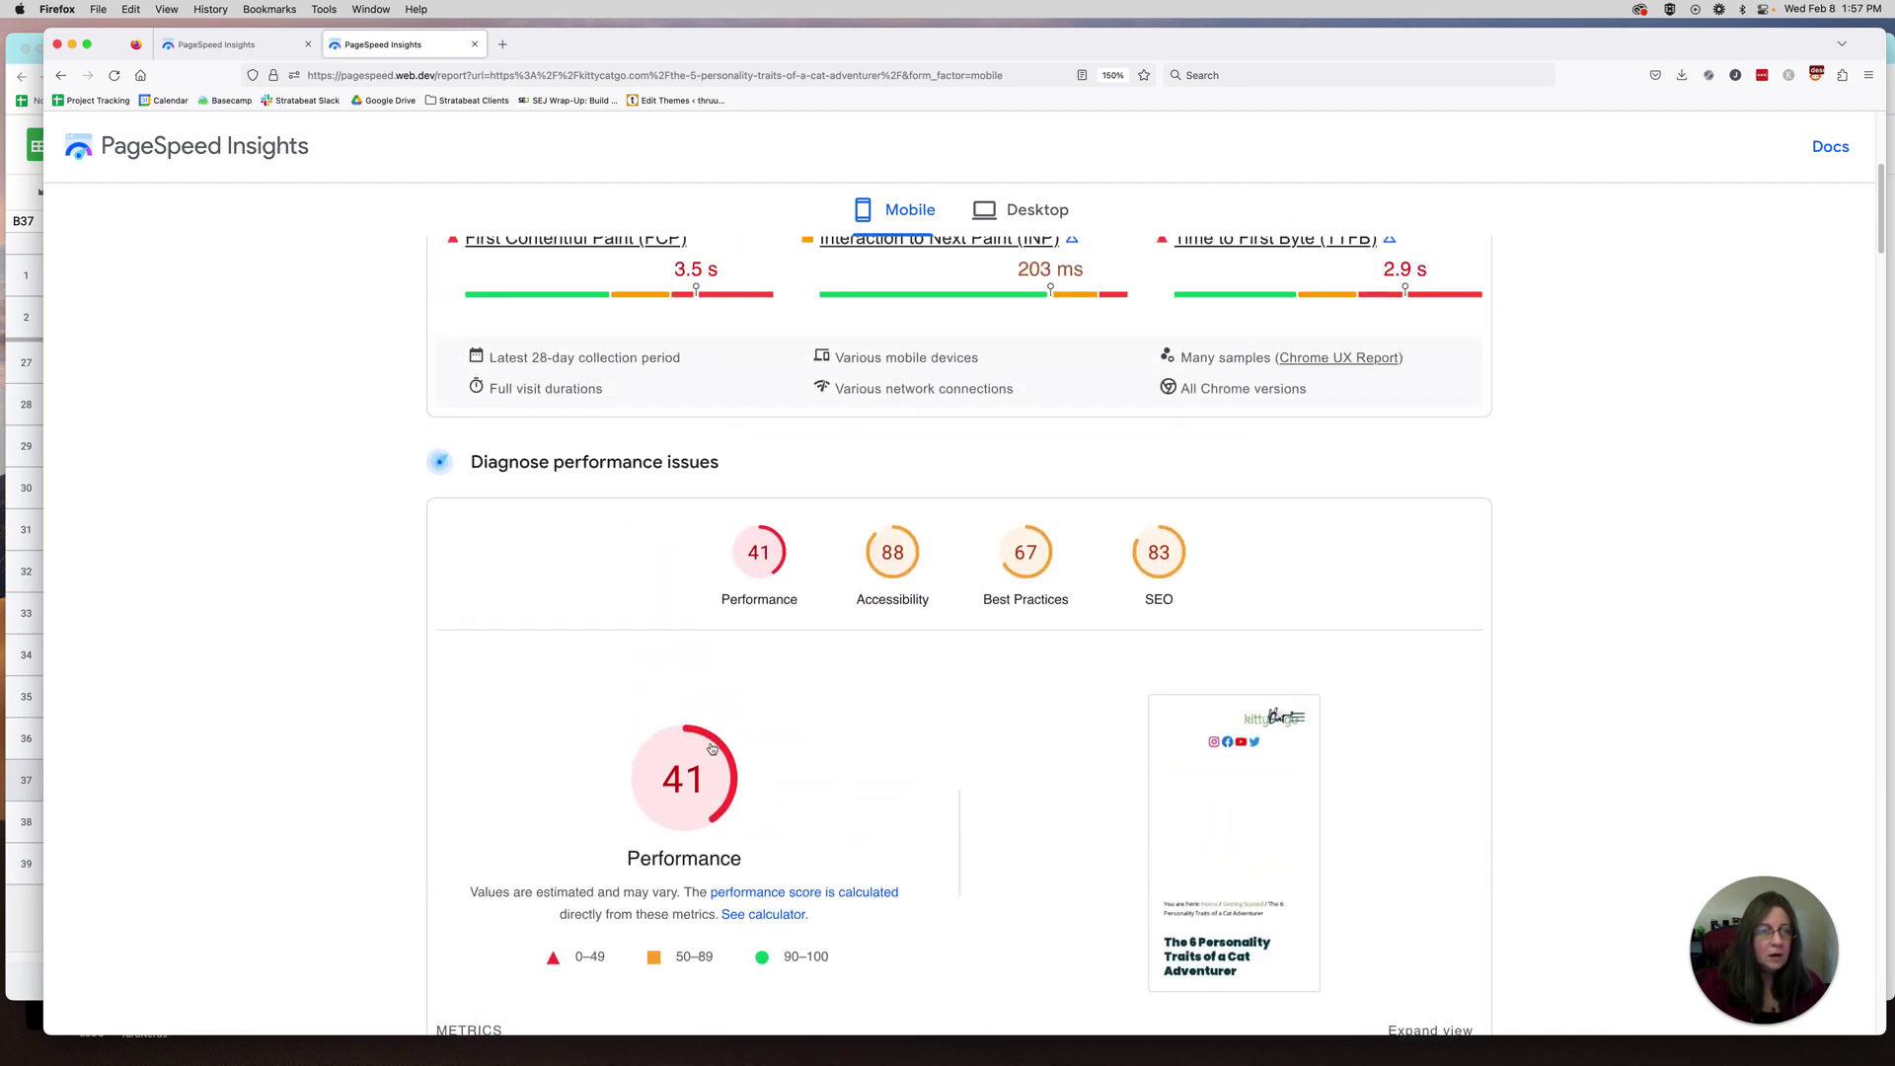
{"action": "scroll", "coordinate": [711, 747], "scroll_direction": "up", "scroll_amount": 5}
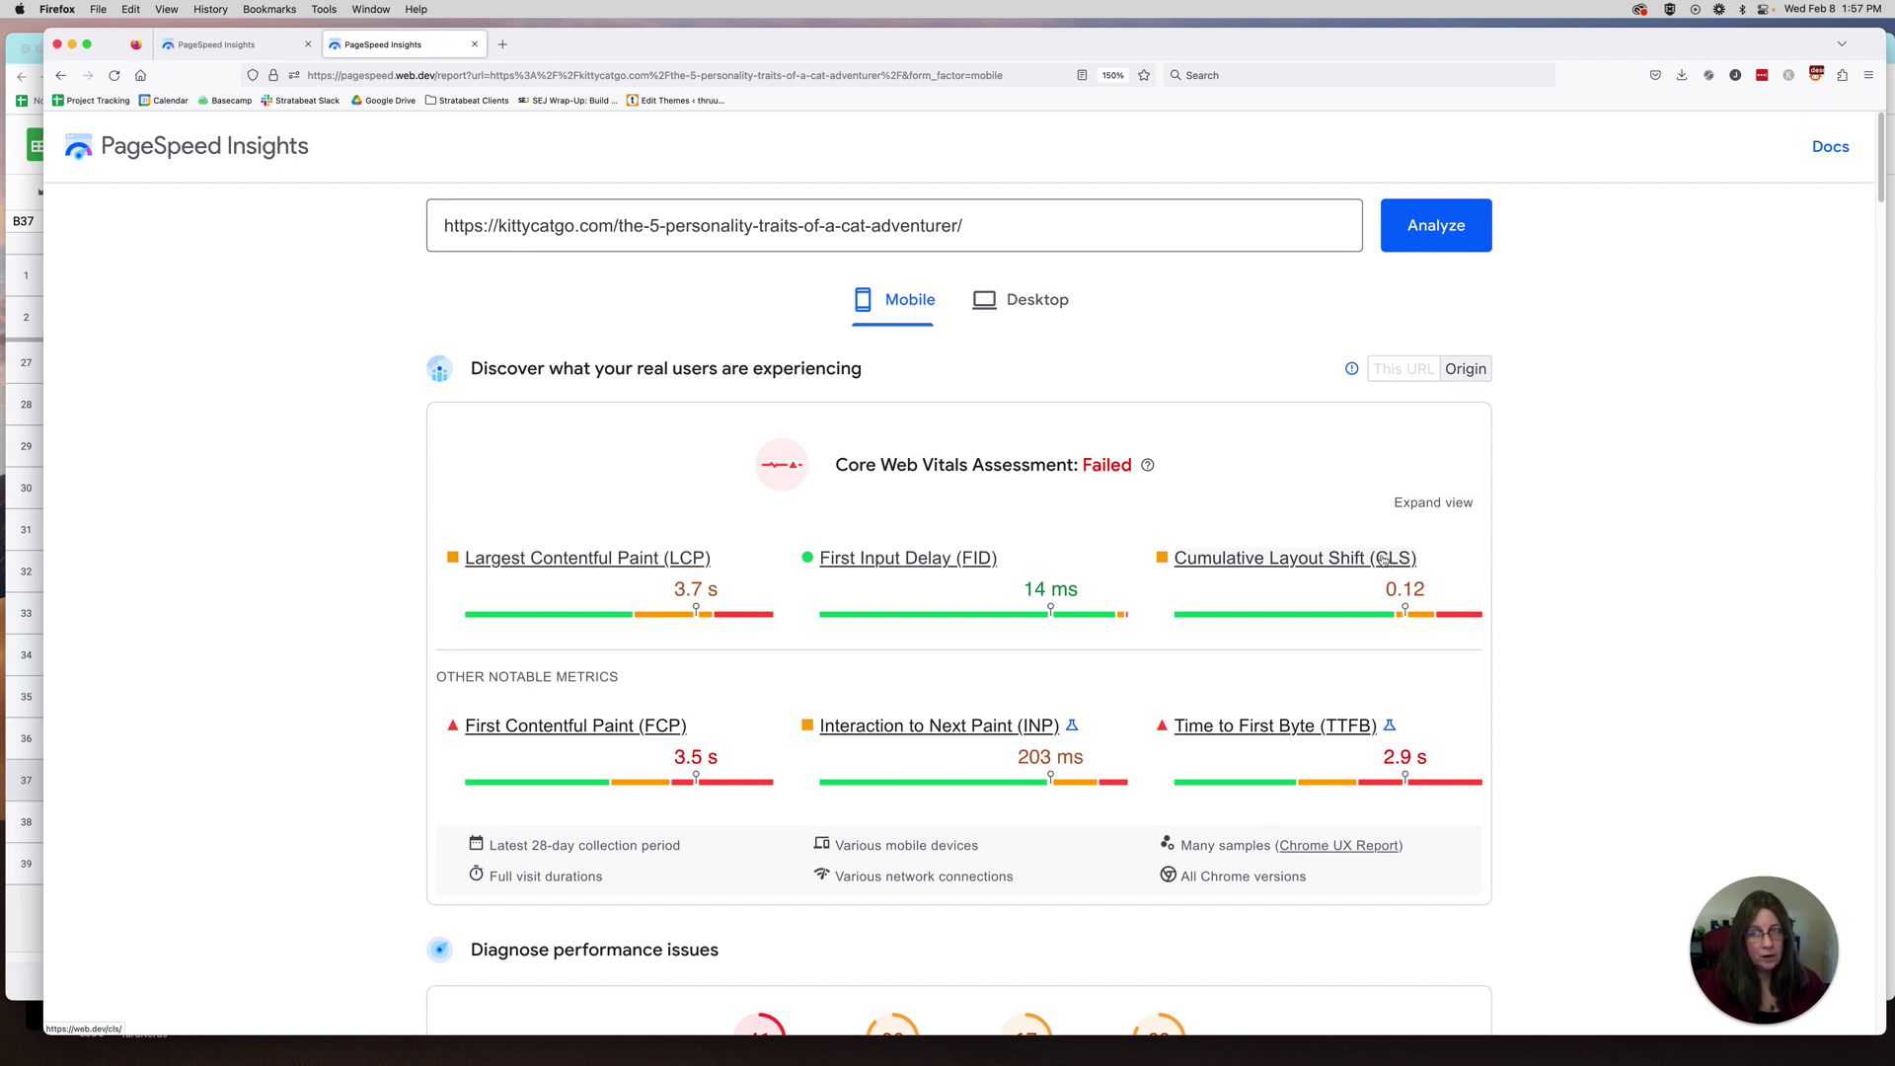
- Open Search Console's mobile Core Web Vitals report and include Good and Need improvement URLs (120 good)
{"action": "left_click", "coordinate": [25, 923]}
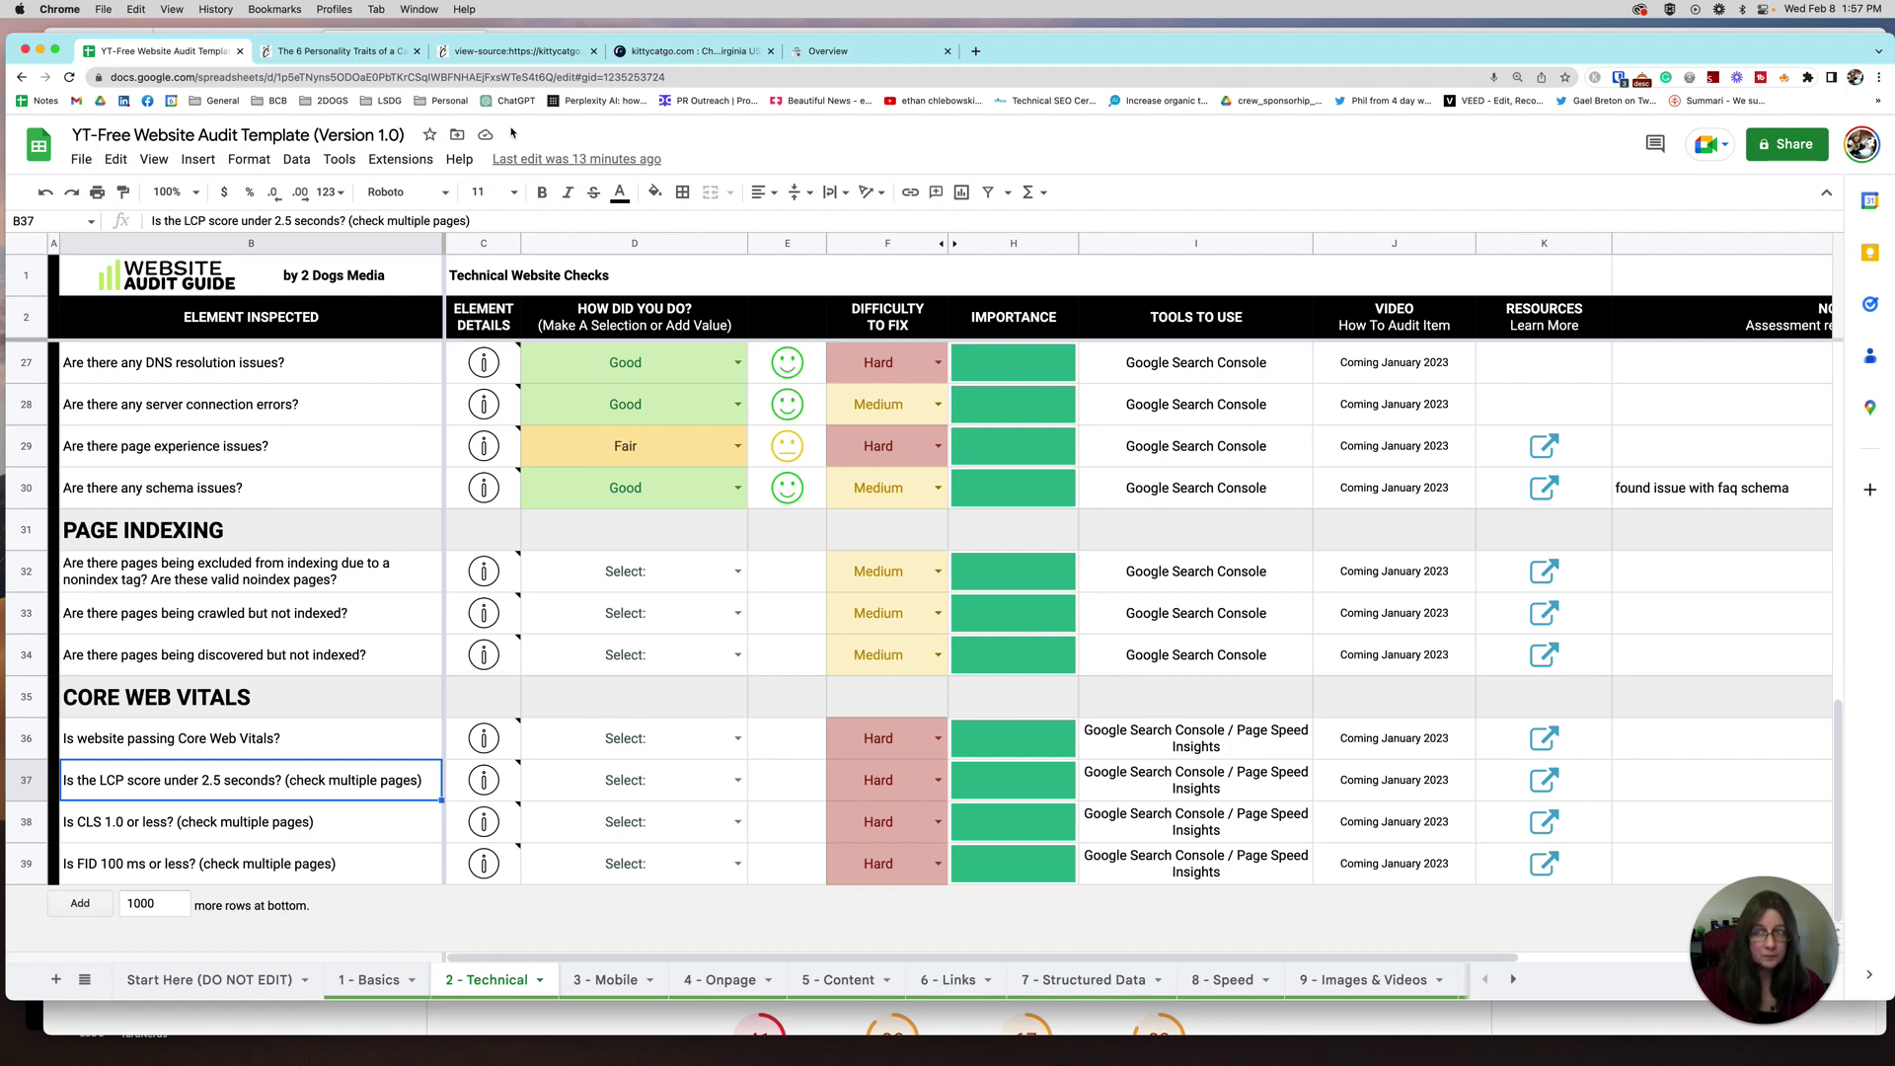
{"action": "left_click", "coordinate": [793, 52]}
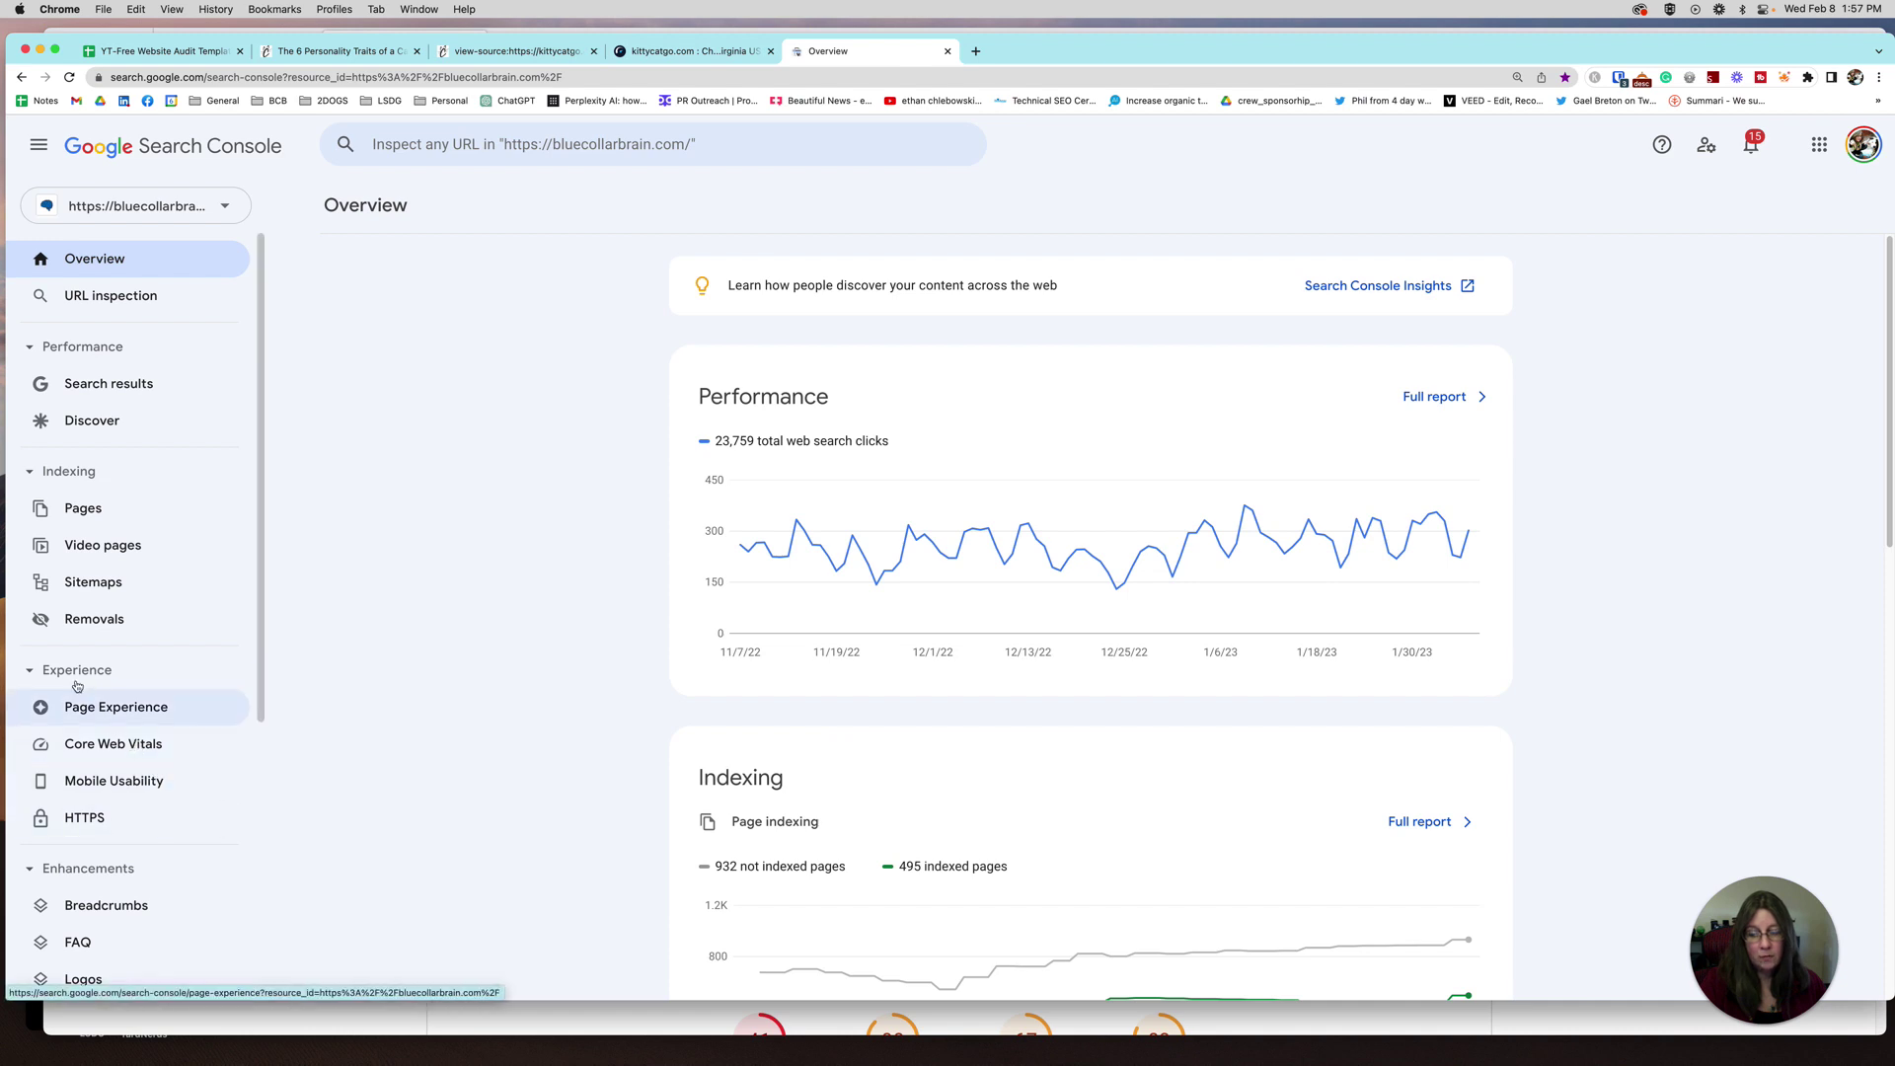
{"action": "left_click", "coordinate": [98, 745]}
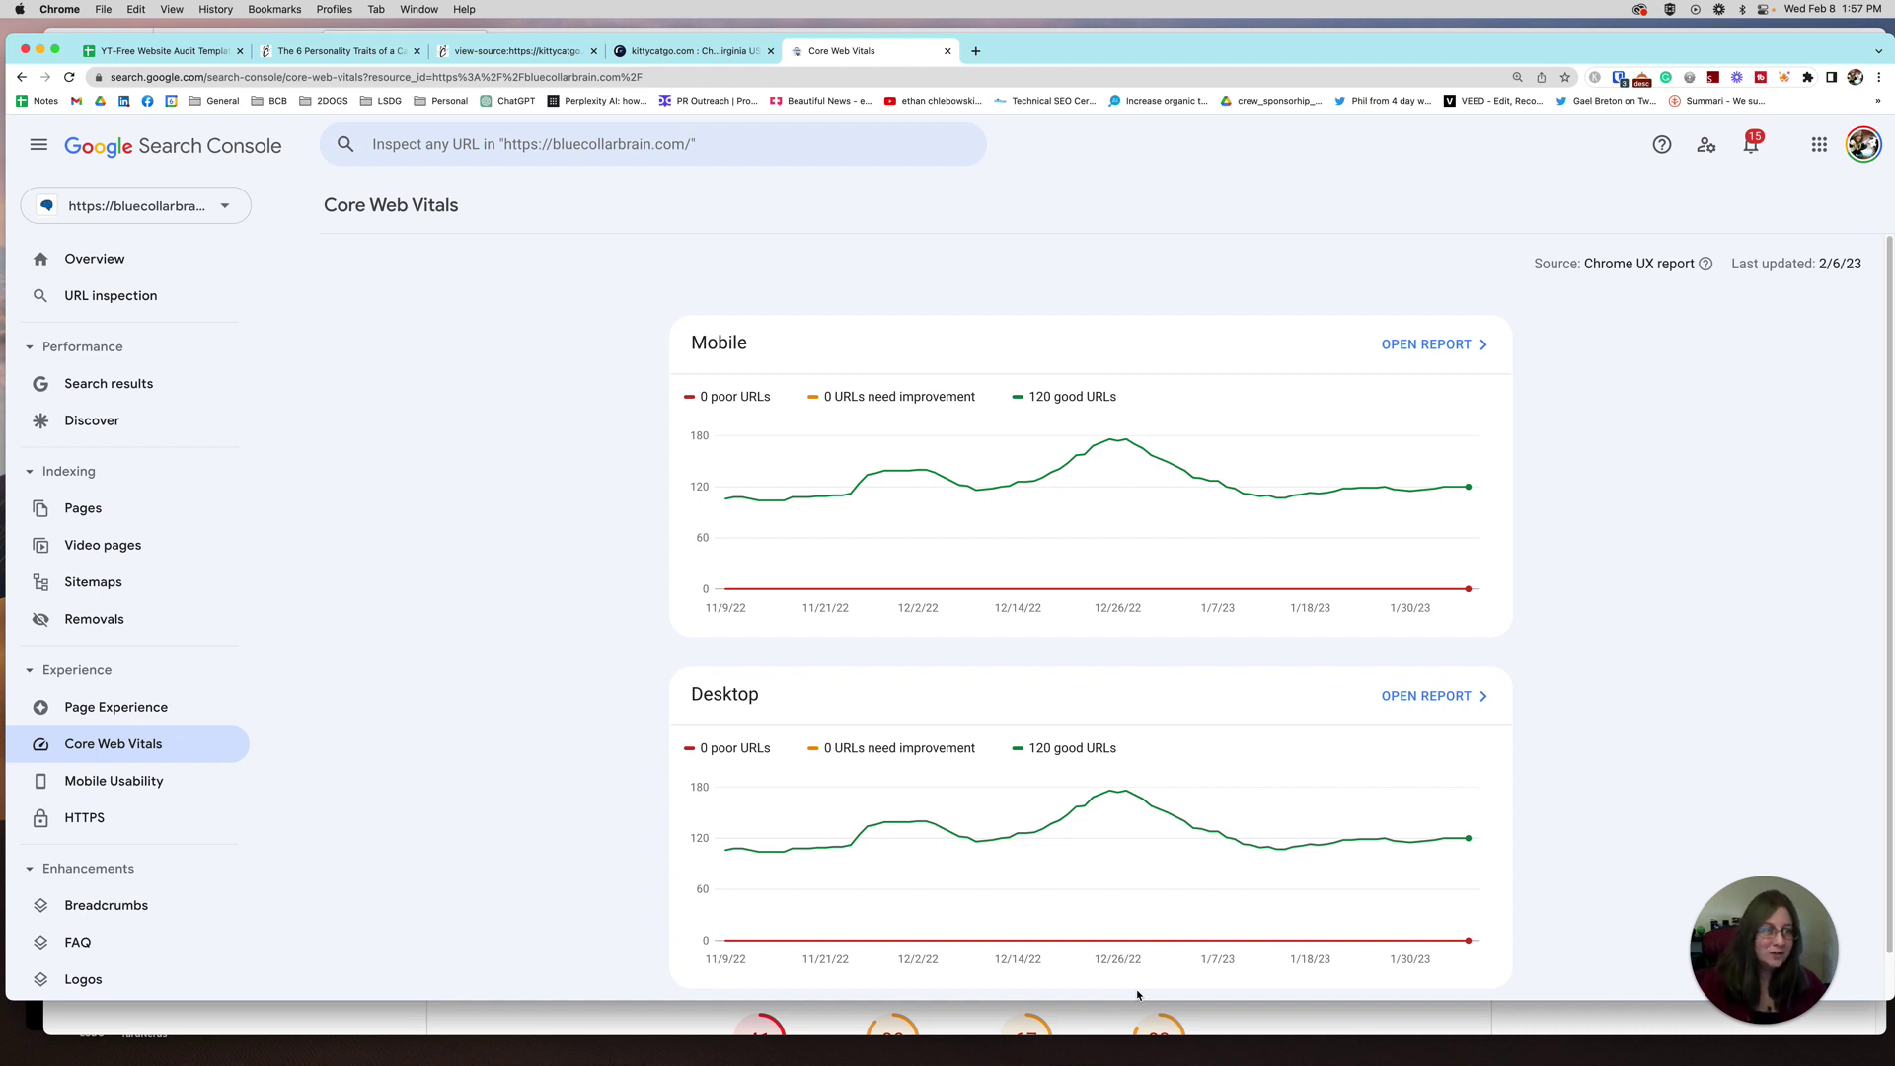
{"action": "left_click", "coordinate": [1437, 348]}
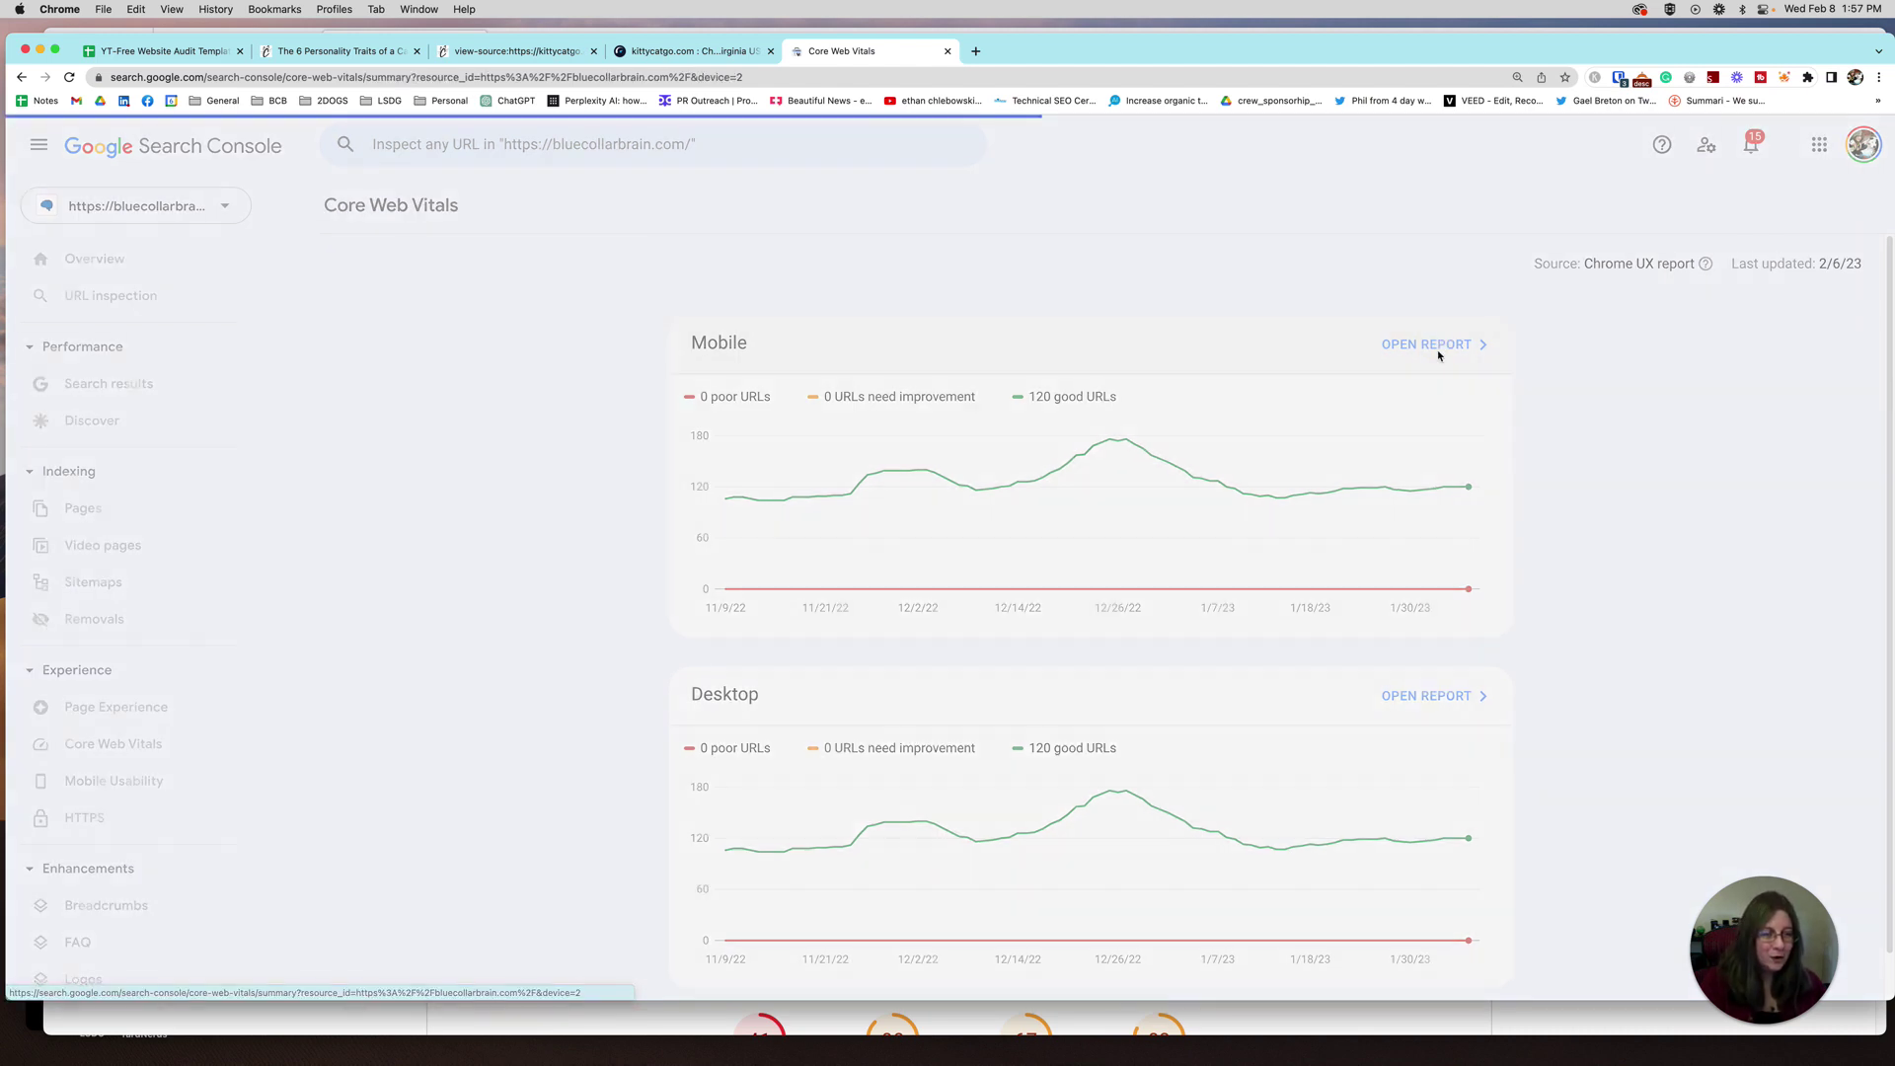
{"action": "scroll", "coordinate": [1363, 635], "scroll_direction": "down", "scroll_amount": 2}
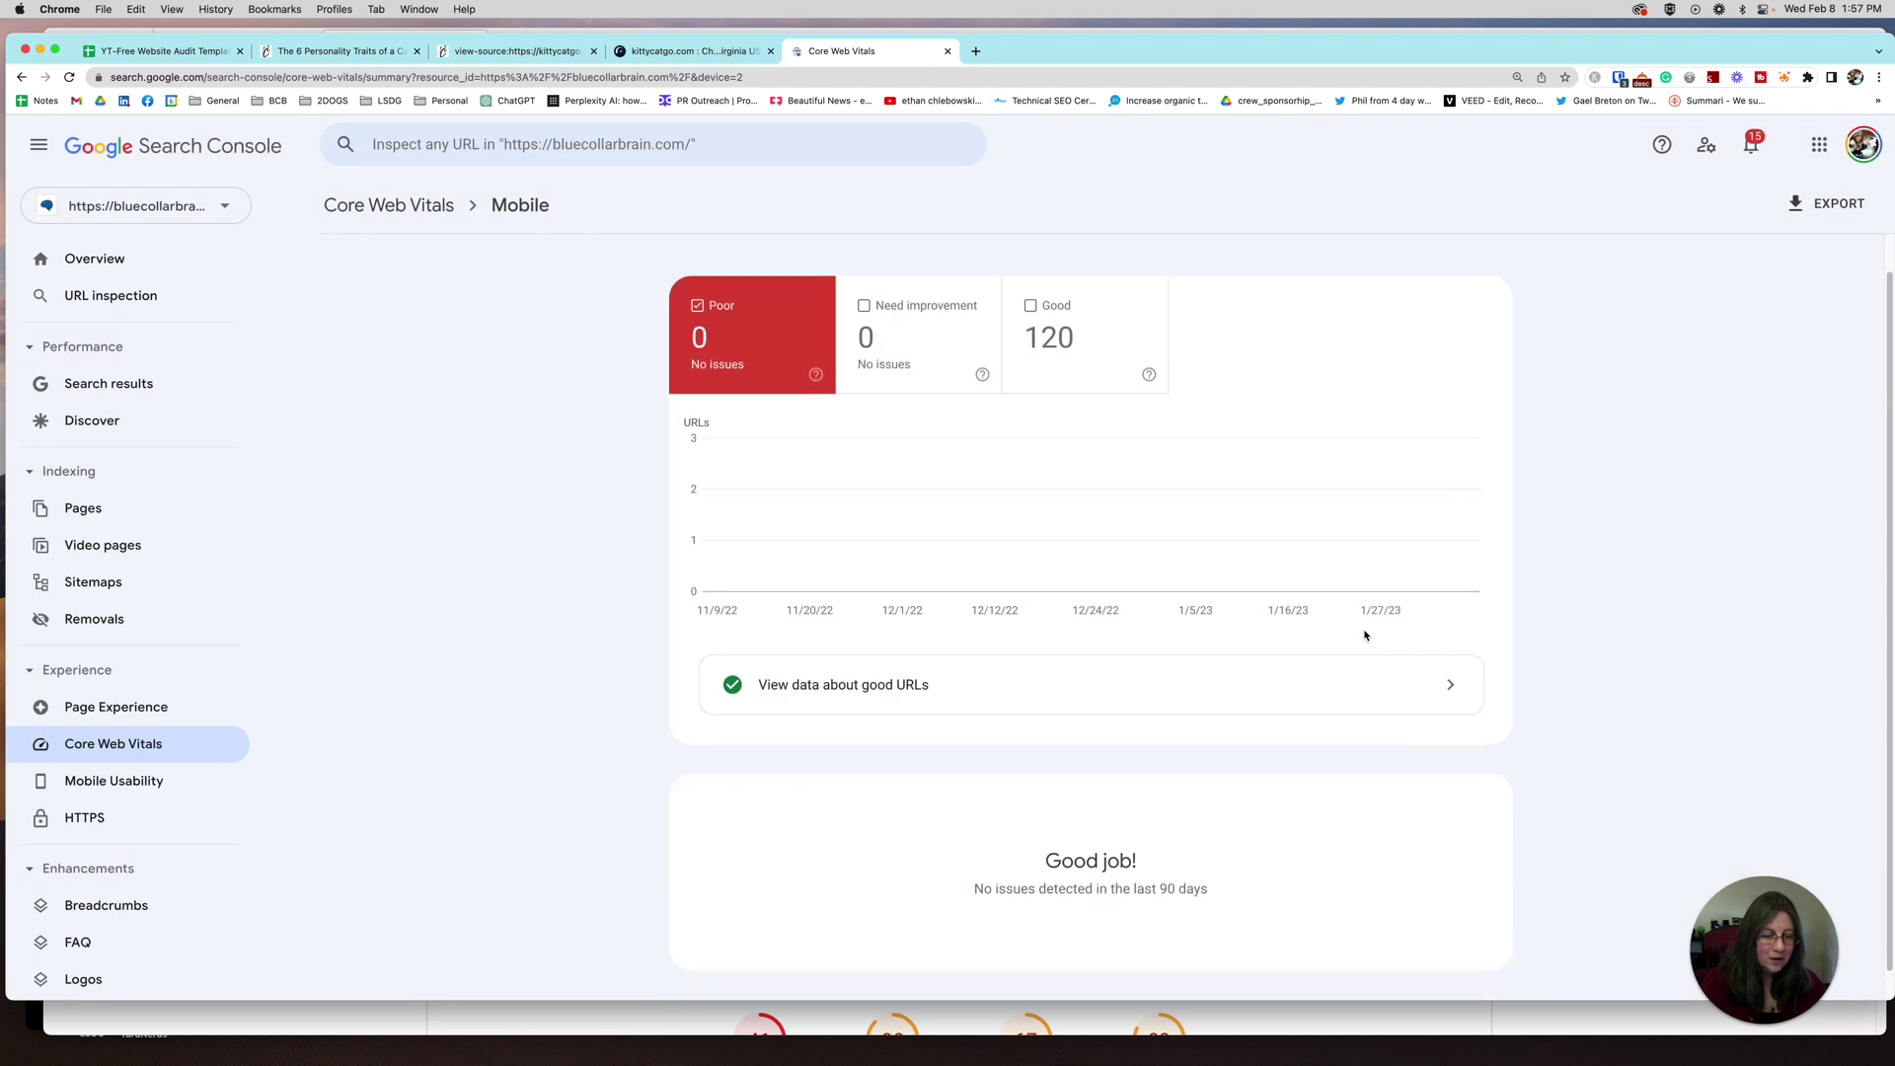
{"action": "left_click", "coordinate": [1121, 294]}
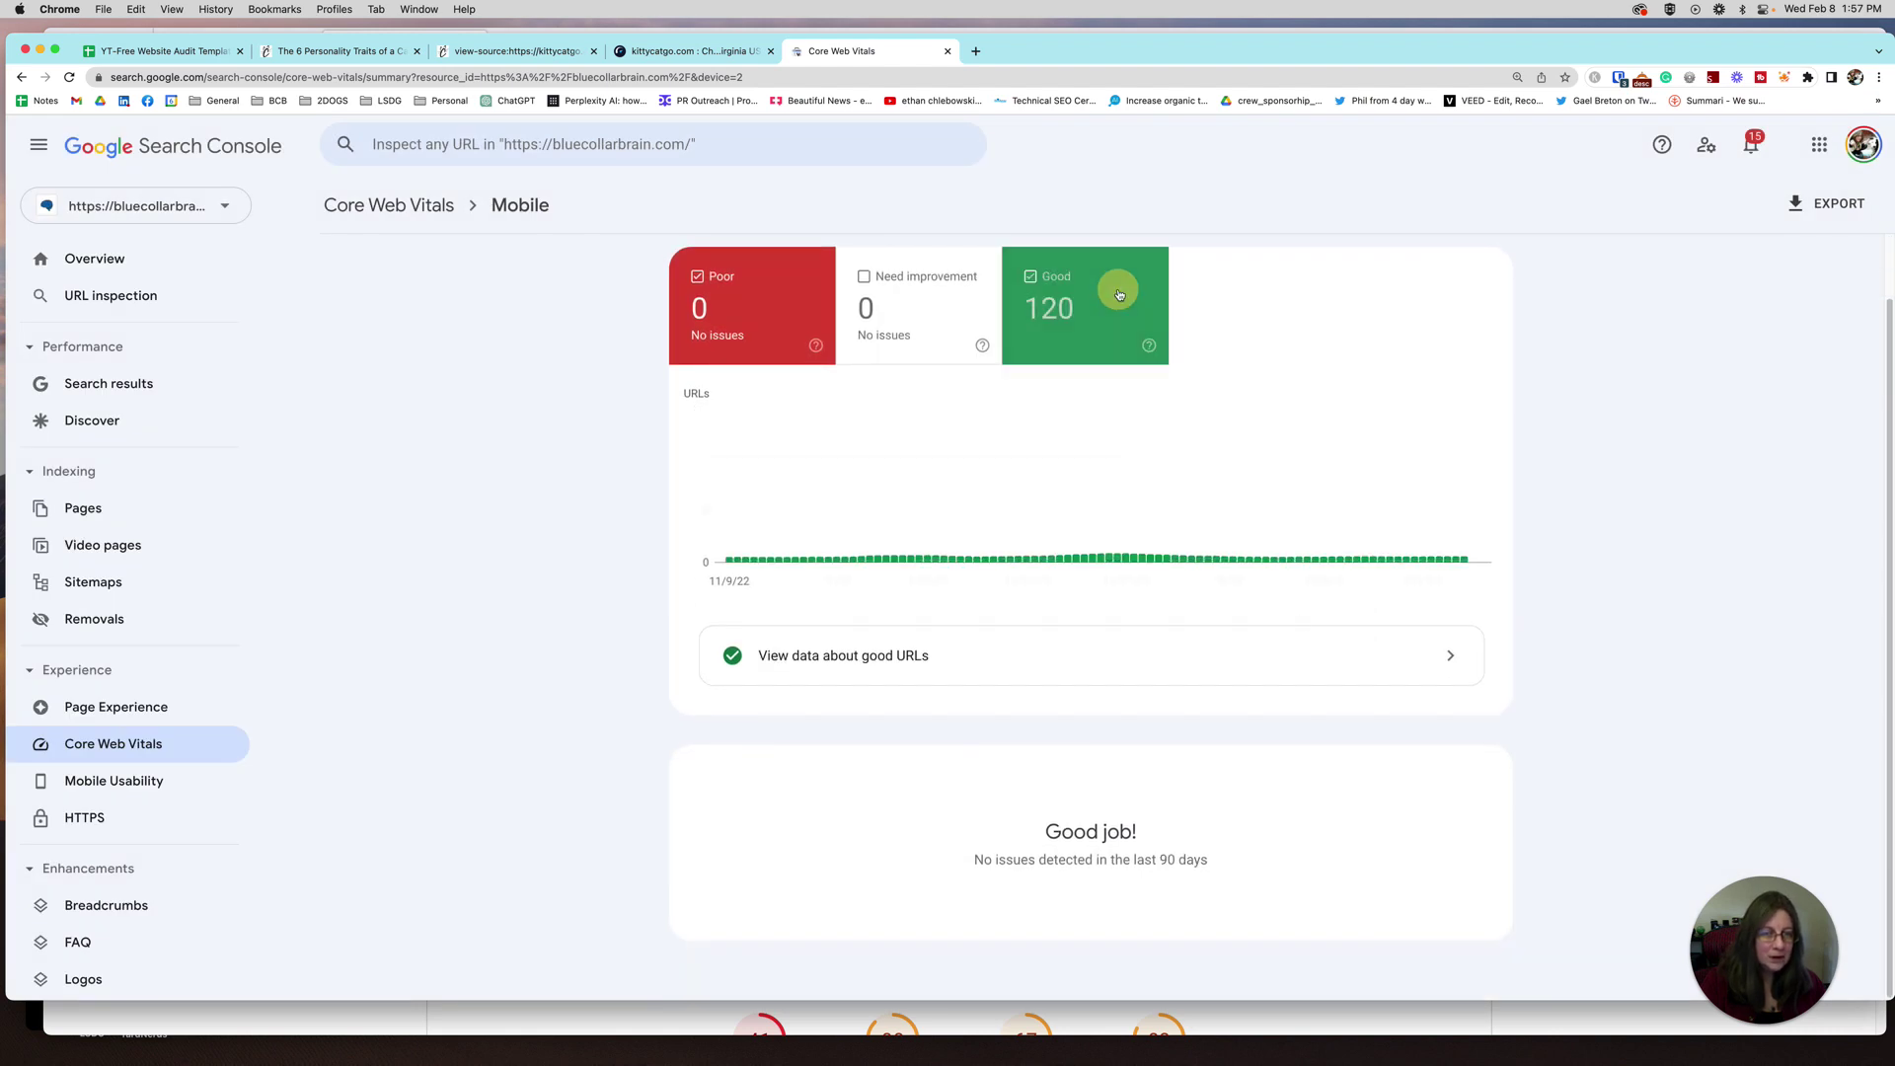
{"action": "left_click", "coordinate": [932, 330]}
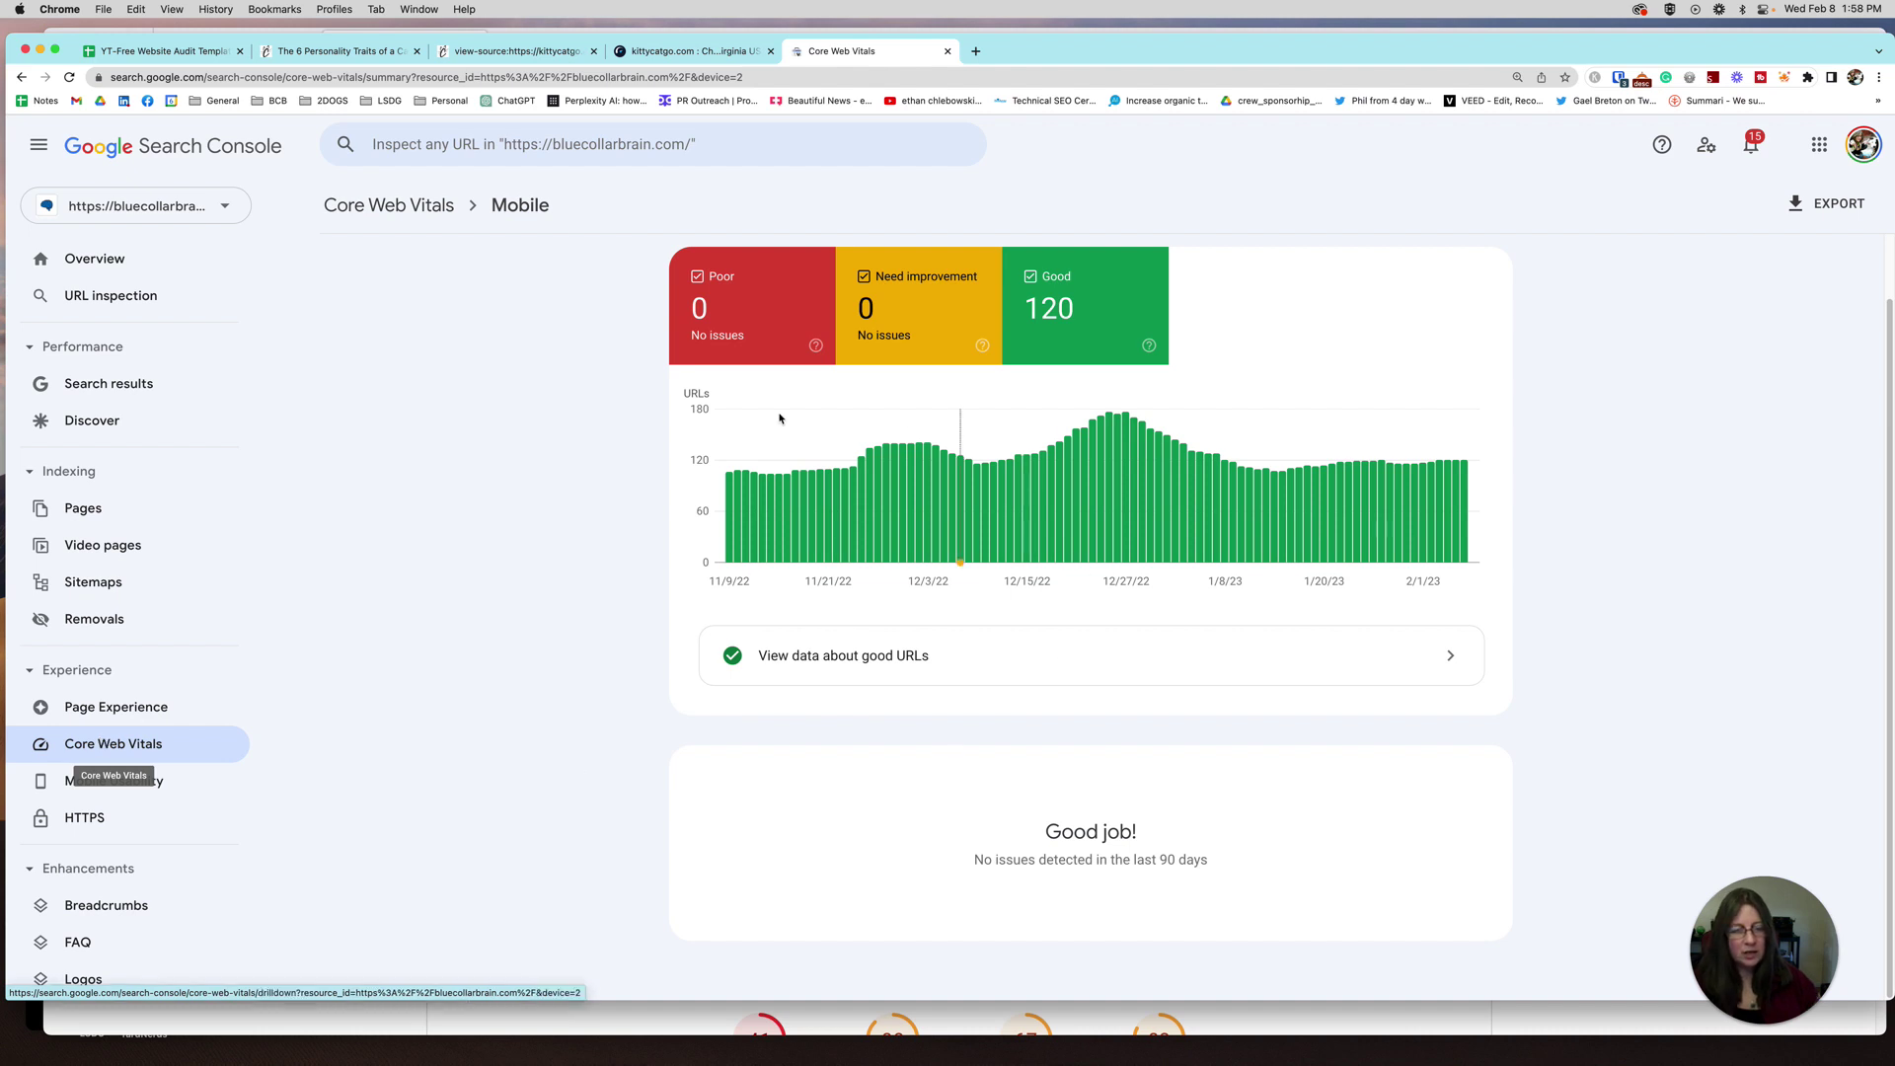
{"action": "left_click", "coordinate": [648, 1015]}
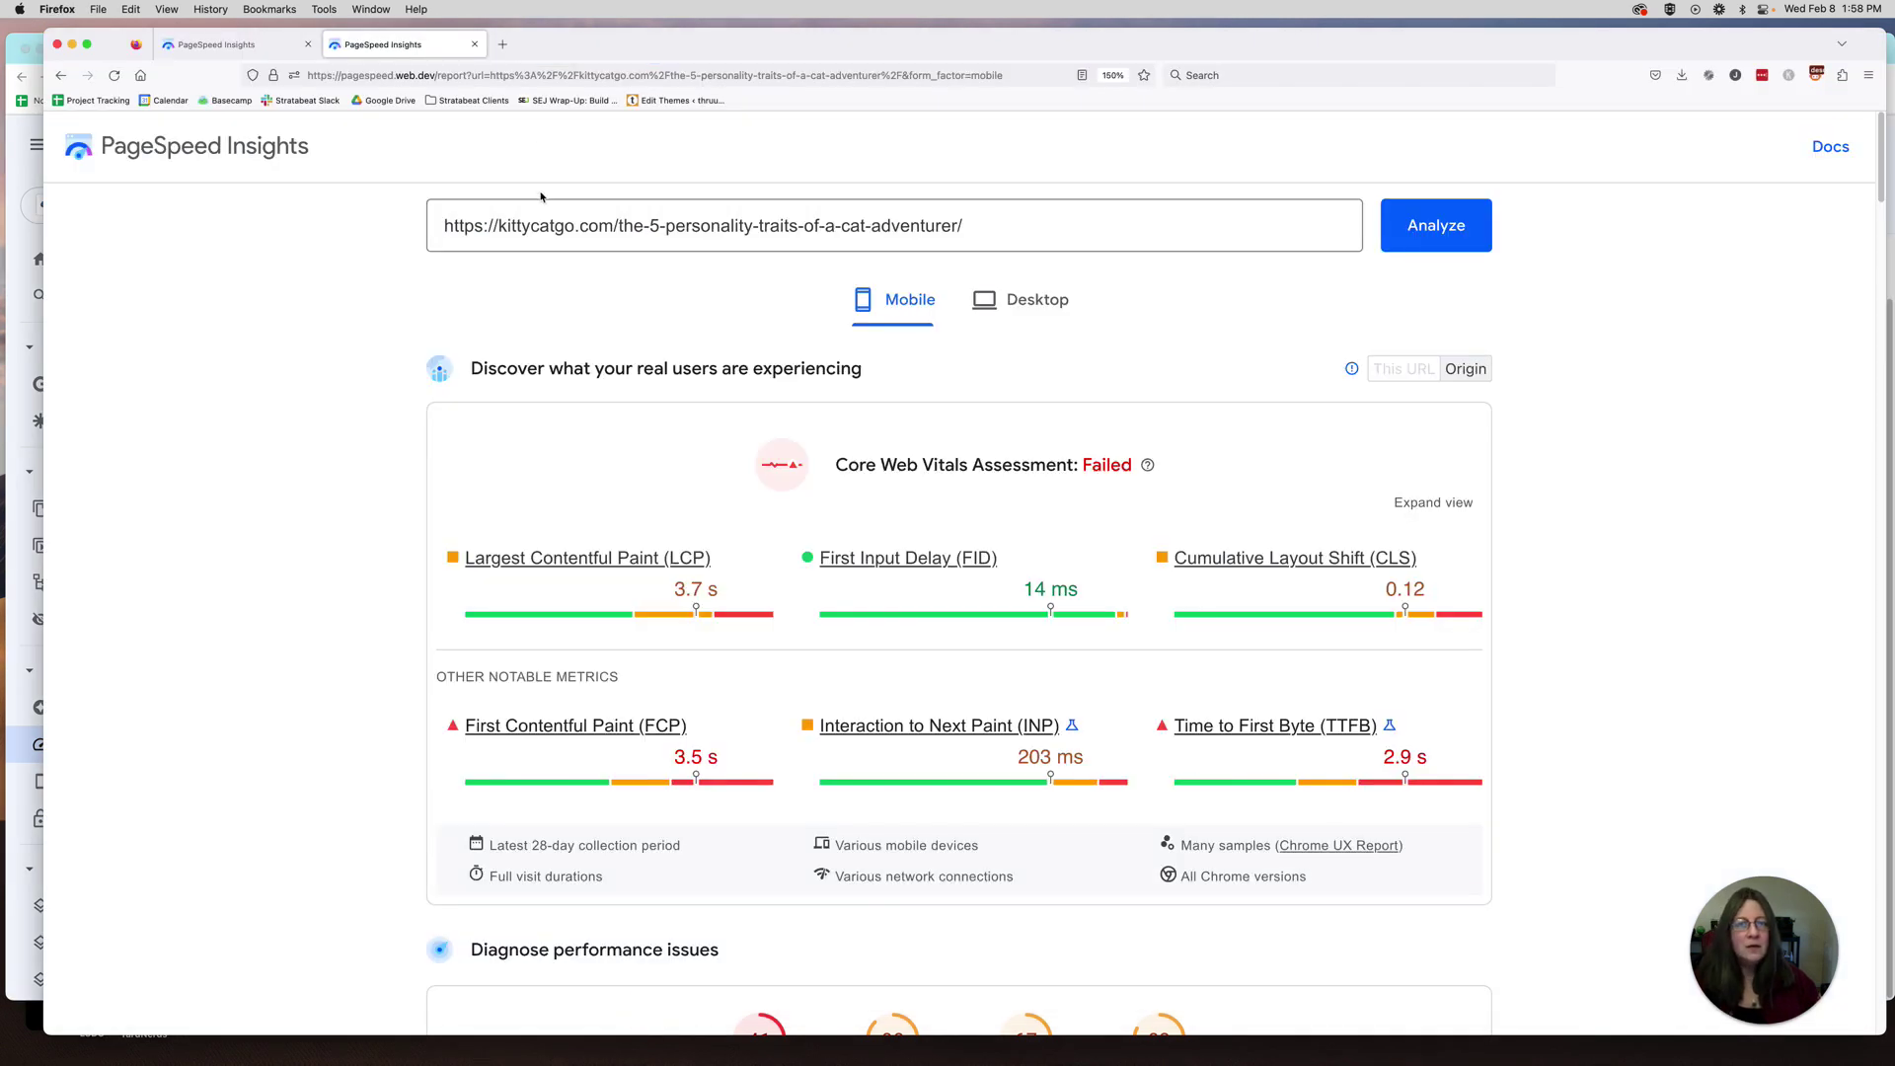